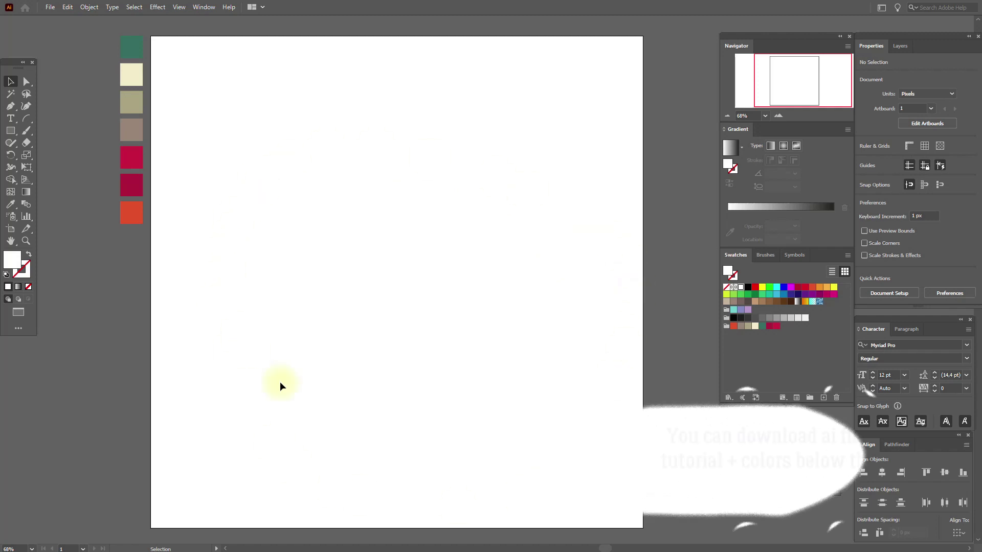
Draw a 1000 x 1000 px background rectangle covering the artboard, filled with the green sampled from the colour palette
{"action": "left_click", "coordinate": [10, 204]}
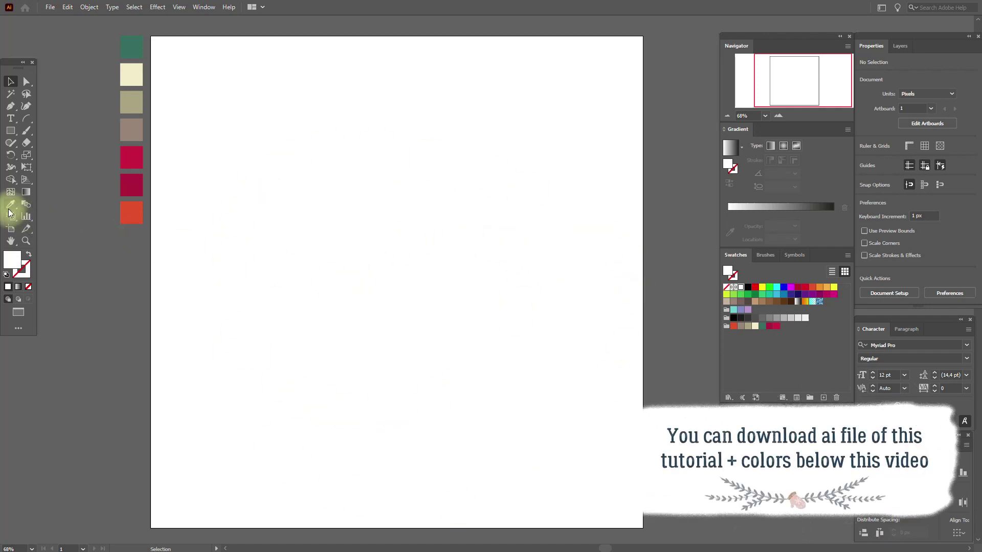
{"action": "left_click", "coordinate": [125, 44]}
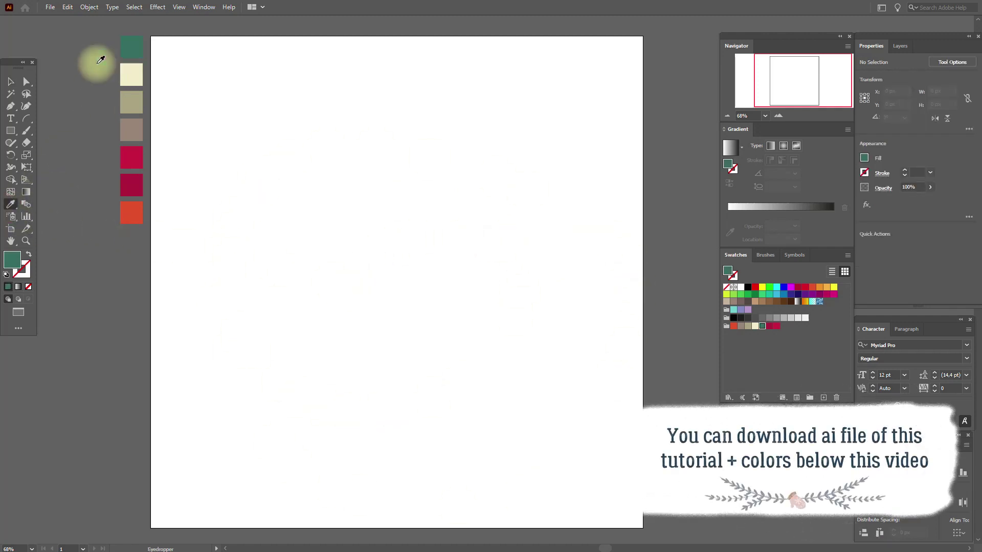
{"action": "left_click", "coordinate": [10, 131]}
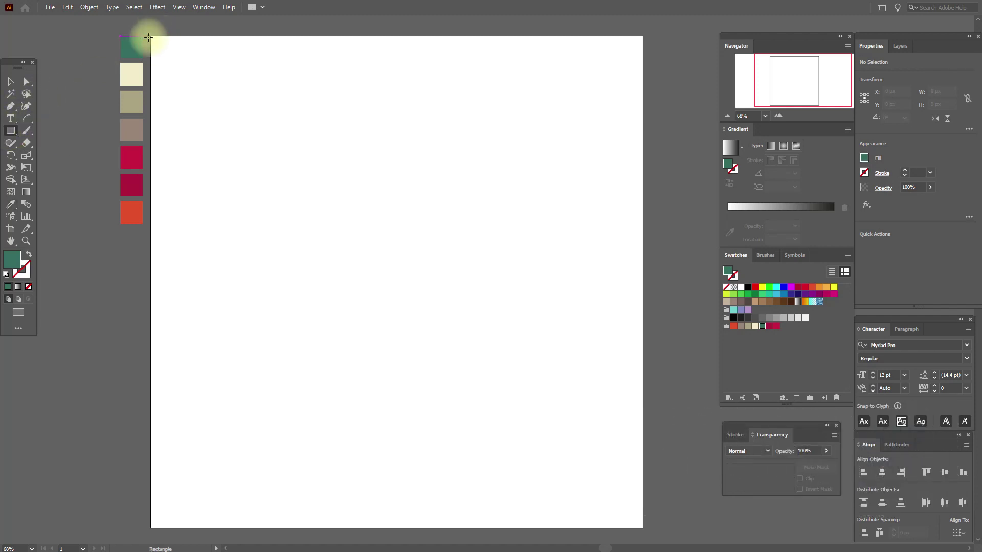
{"action": "left_click_drag", "start_coordinate": [151, 35], "coordinate": [576, 526]}
{"action": "left_click", "coordinate": [11, 81]}
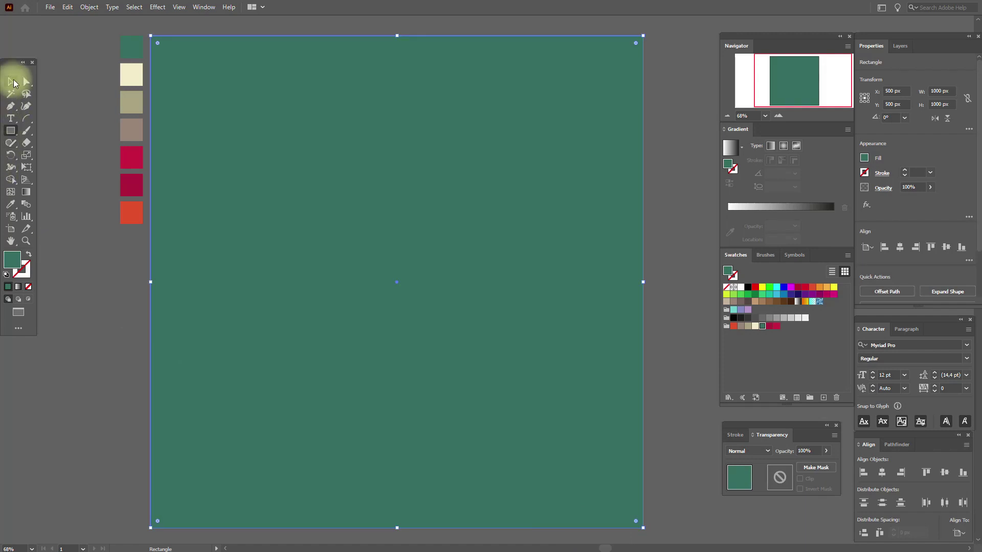
{"action": "left_click", "coordinate": [68, 96]}
Create a 1069 x 1069 px circle filled with the cream sampled from the colour palette
{"action": "left_click", "coordinate": [10, 204]}
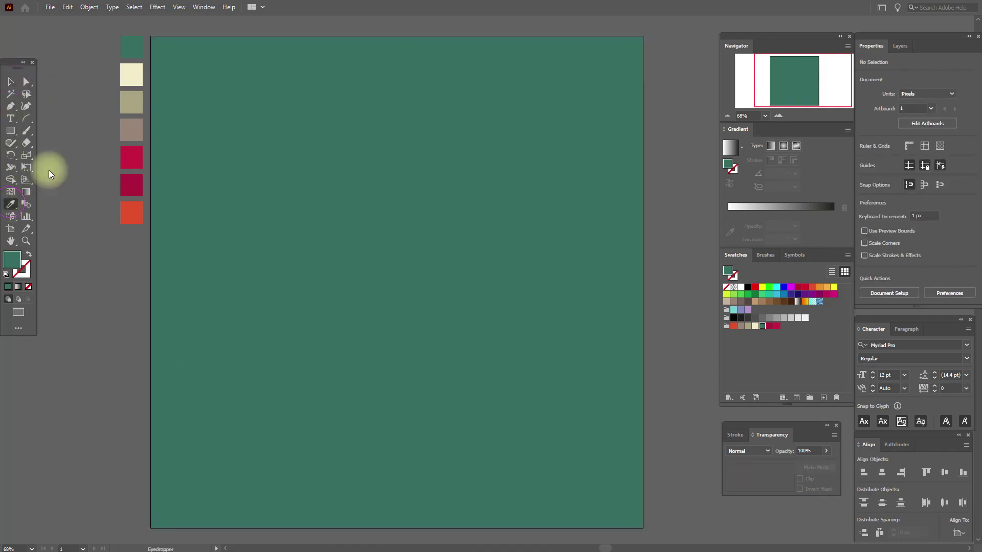
{"action": "left_click", "coordinate": [131, 75]}
{"action": "left_click_drag", "start_coordinate": [15, 137], "coordinate": [36, 155]}
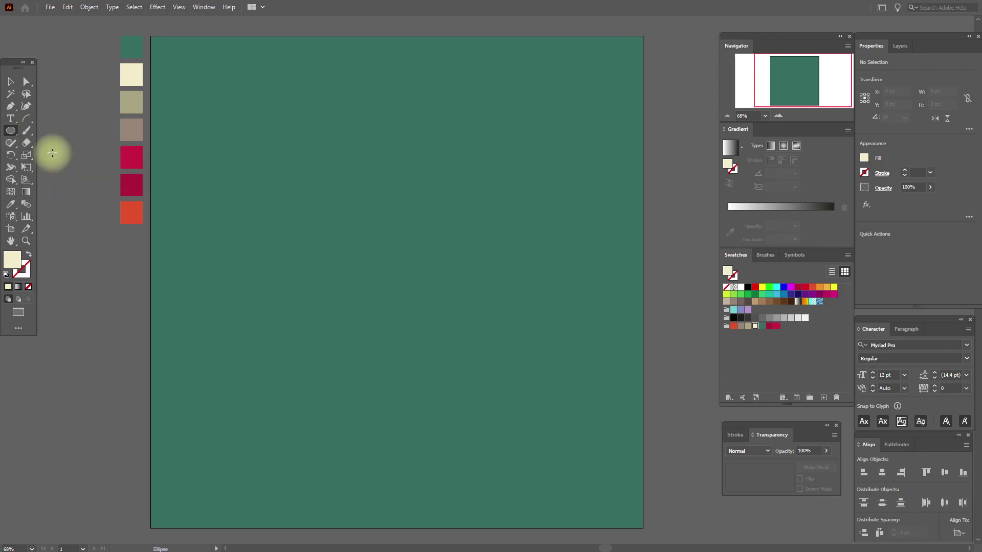
{"action": "left_click", "coordinate": [396, 243]}
{"action": "type", "text": "1069"}
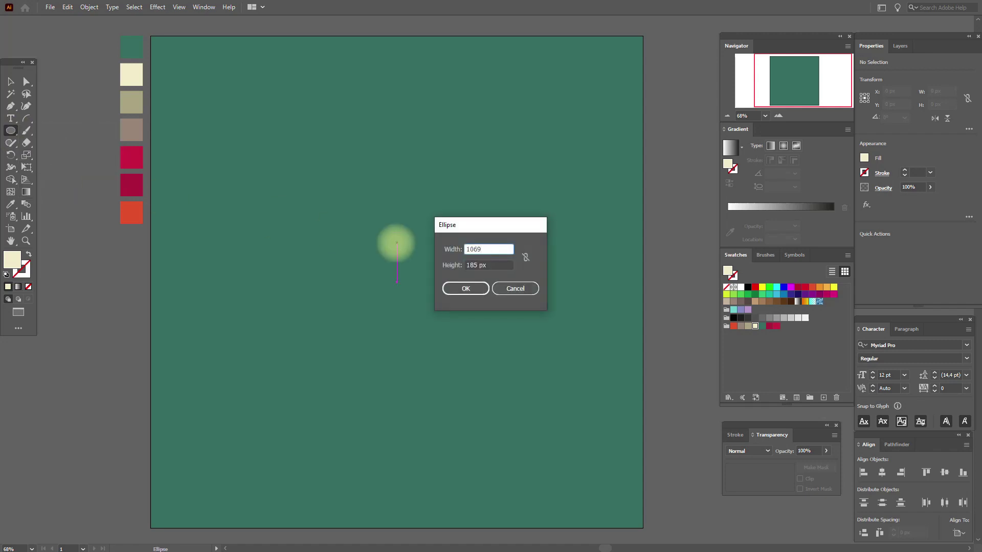
{"action": "left_click", "coordinate": [444, 265]}
{"action": "type", "text": "169"}
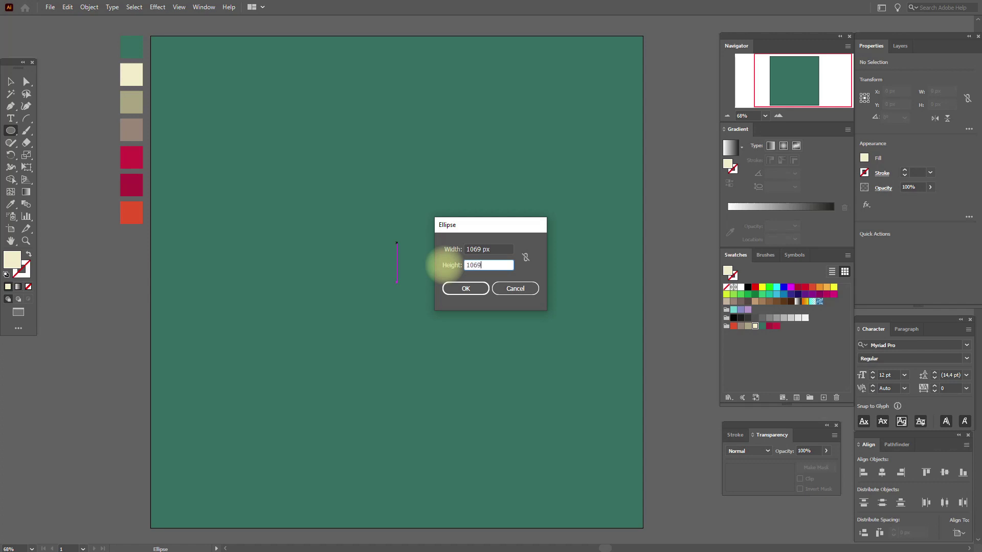
{"action": "left_click", "coordinate": [483, 290]}
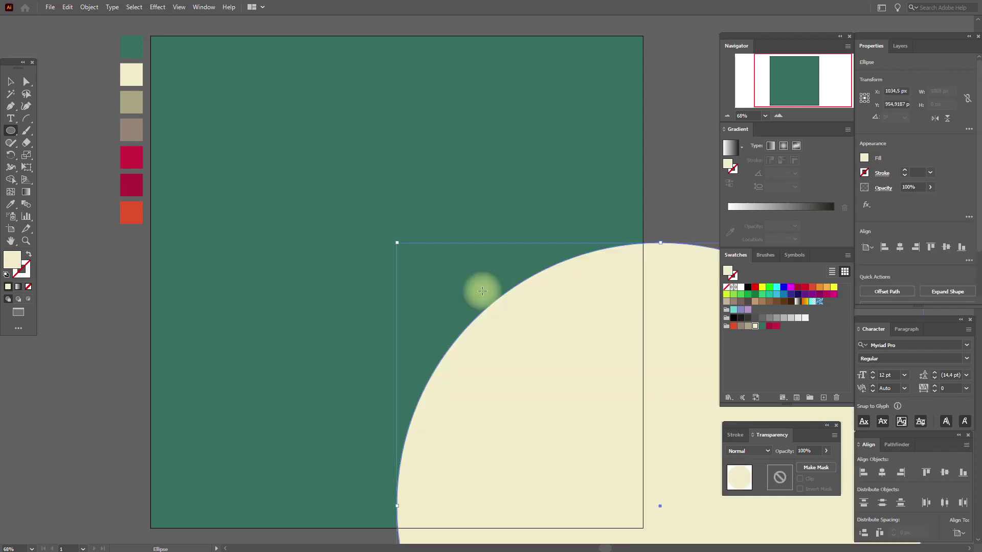
Move the large cream circle to the artboard's lower part, centred horizontally, with its centre at about Y 1261 px
{"action": "left_click", "coordinate": [12, 83]}
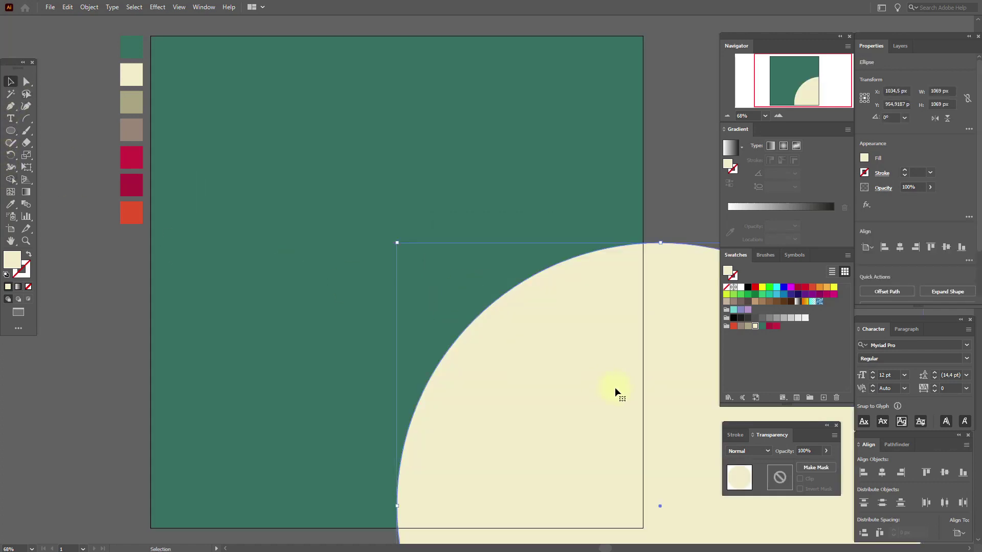
{"action": "left_click_drag", "start_coordinate": [622, 381], "coordinate": [443, 420]}
{"action": "left_click", "coordinate": [11, 240]}
{"action": "left_click_drag", "start_coordinate": [416, 333], "coordinate": [407, 241]}
{"action": "left_click", "coordinate": [11, 81]}
{"action": "left_click_drag", "start_coordinate": [483, 381], "coordinate": [479, 383]}
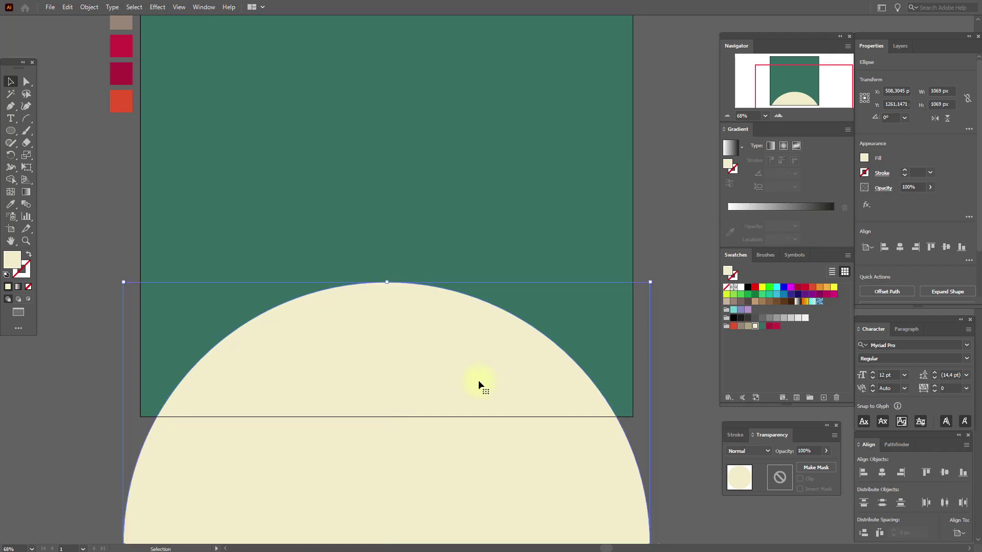
{"action": "left_click", "coordinate": [668, 354]}
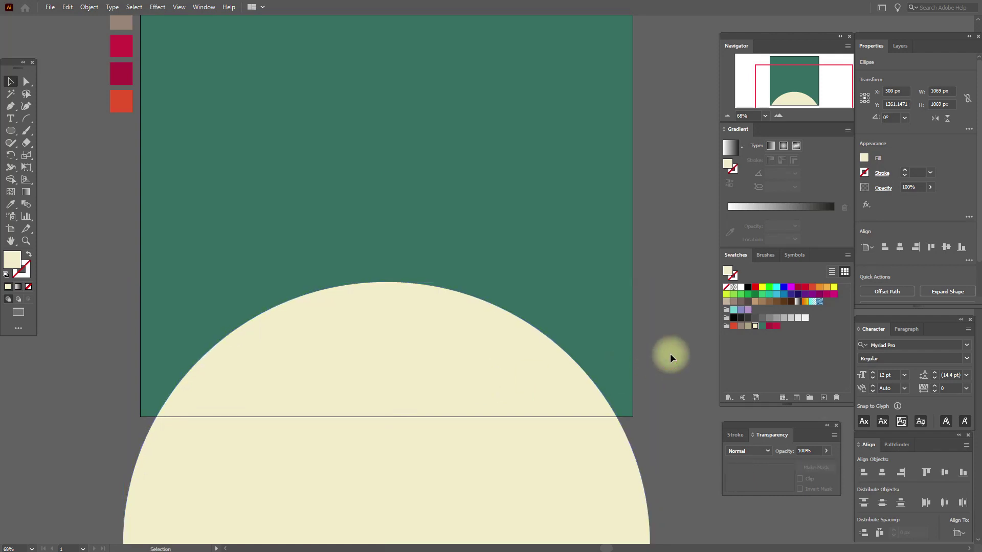
Paste a copy of the green background in front and intersect it with the large cream circle to trim the overhang
{"action": "left_click", "coordinate": [522, 246]}
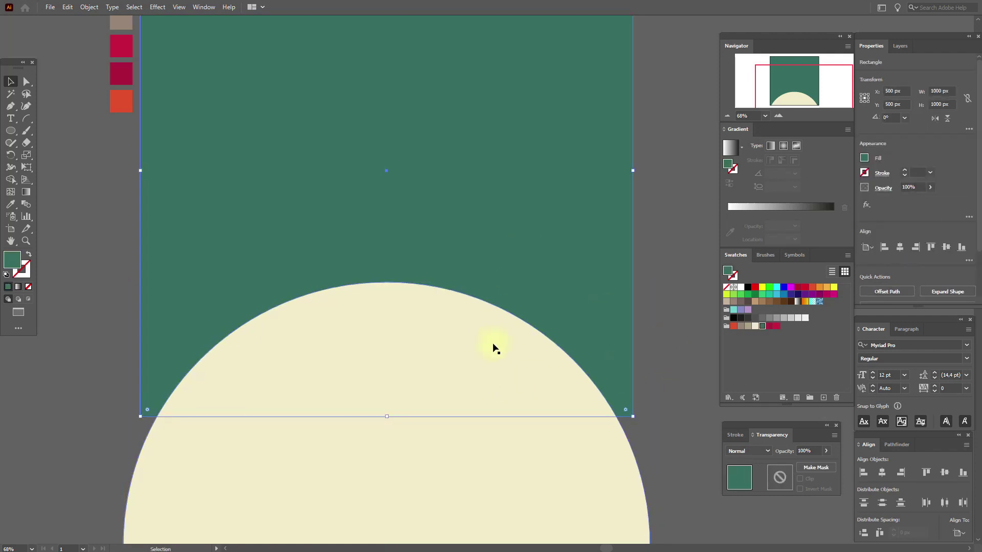
{"action": "key", "text": "a"}
{"action": "key", "text": "ctrl+c"}
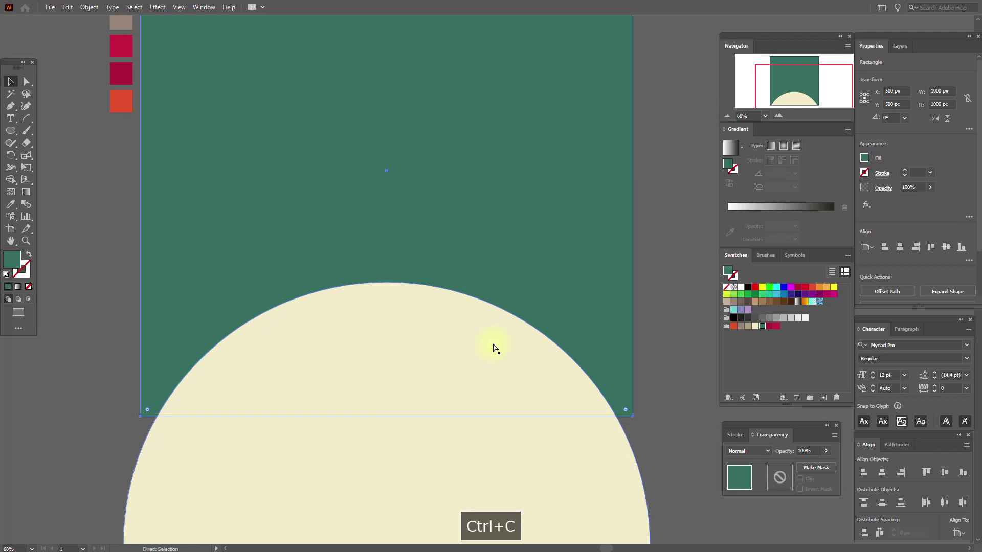
{"action": "key", "text": "v"}
{"action": "key", "text": "ctrl+f"}
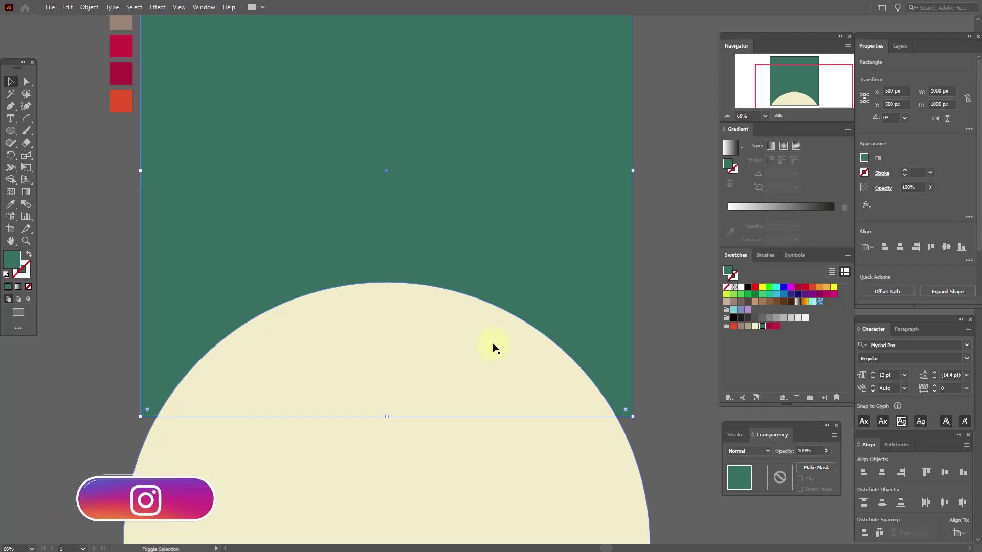
{"action": "left_click", "coordinate": [494, 348], "text": "shift"}
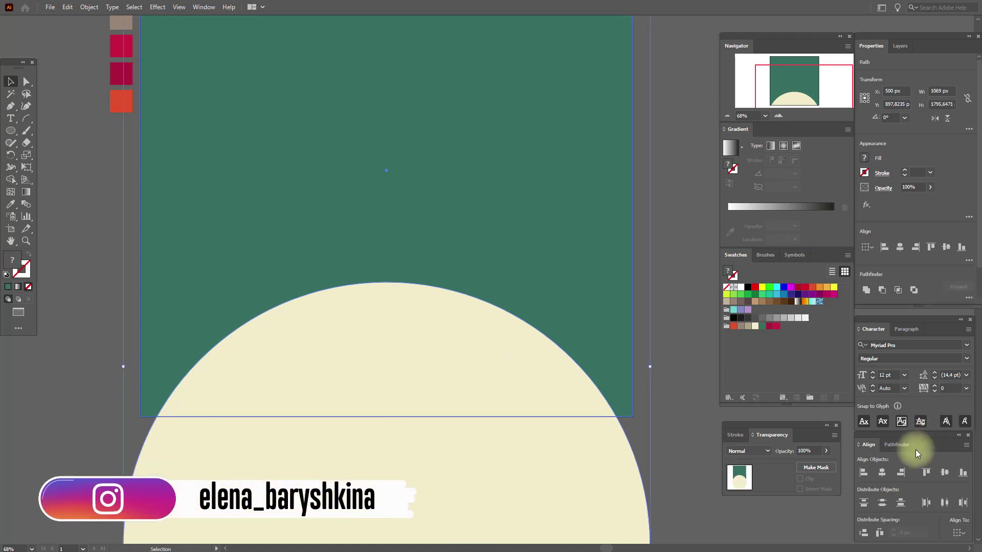
{"action": "left_click", "coordinate": [897, 444]}
{"action": "left_click", "coordinate": [902, 473]}
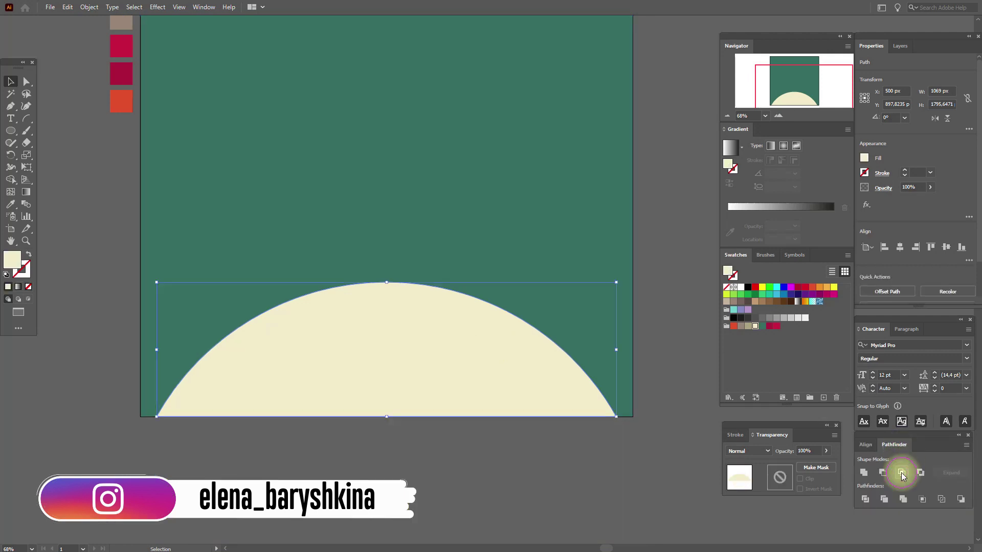
{"action": "left_click", "coordinate": [676, 363]}
Create a 360 x 360 px cream circle and centre it horizontally, slightly overlapping the top of the hill
{"action": "left_click", "coordinate": [11, 242]}
{"action": "left_click_drag", "start_coordinate": [366, 245], "coordinate": [371, 341]}
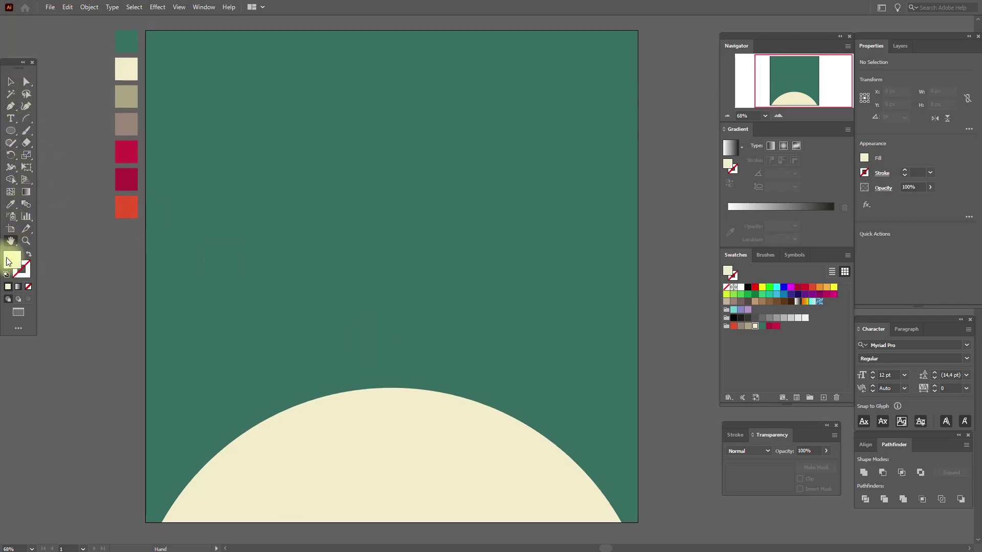
{"action": "left_click", "coordinate": [11, 130]}
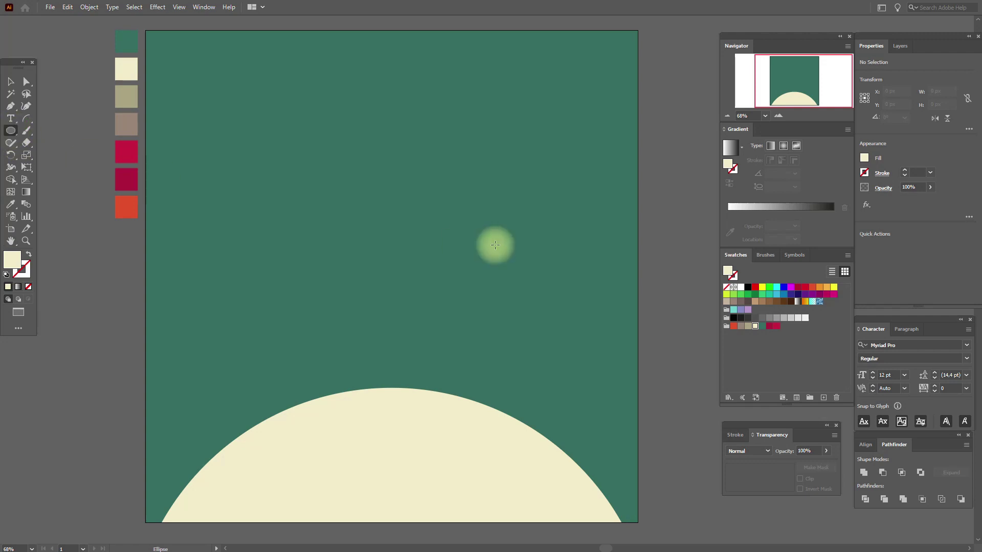
{"action": "left_click", "coordinate": [496, 245]}
{"action": "type", "text": "360"}
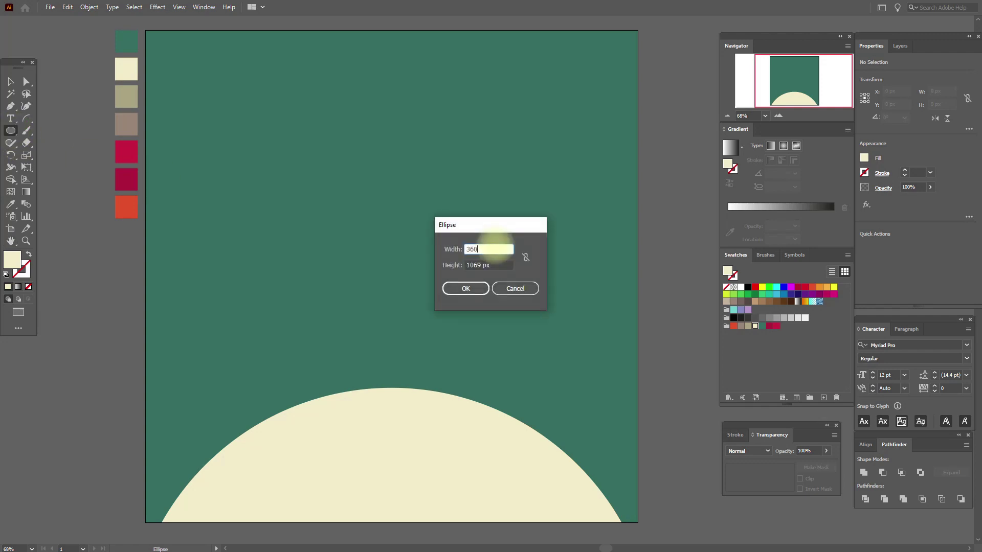
{"action": "left_click", "coordinate": [497, 266]}
{"action": "type", "text": "3"}
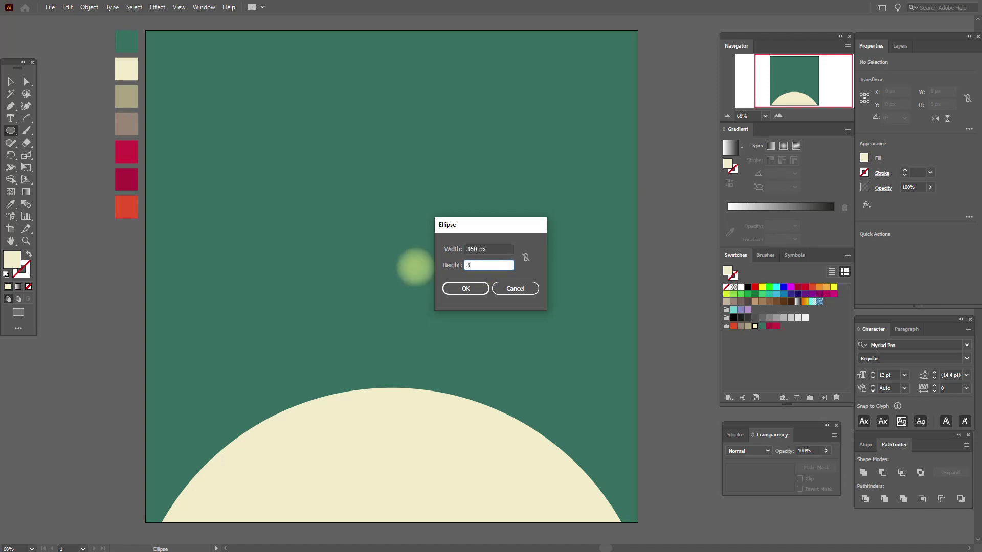
{"action": "type", "text": "60"}
{"action": "left_click", "coordinate": [458, 287]}
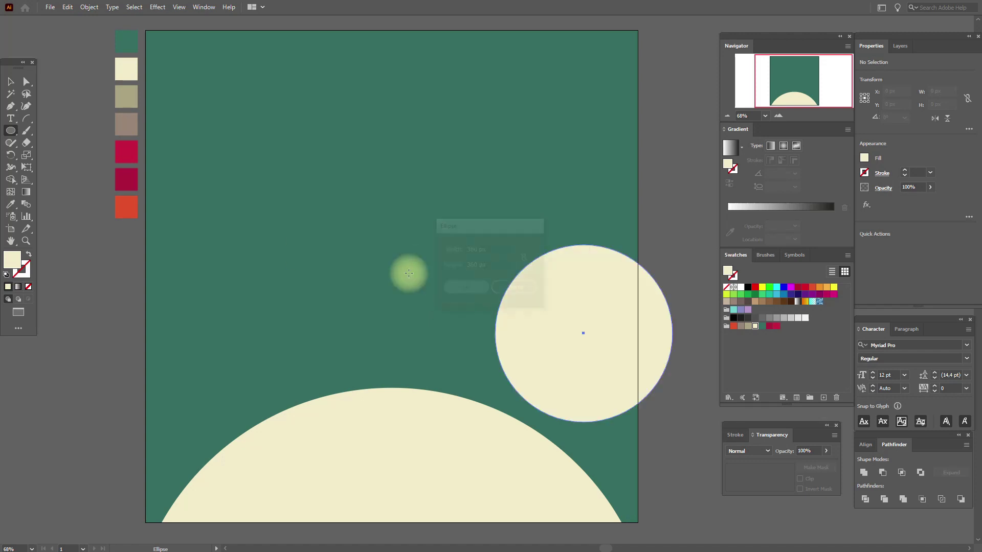
{"action": "left_click", "coordinate": [10, 81]}
{"action": "left_click_drag", "start_coordinate": [603, 287], "coordinate": [410, 278]}
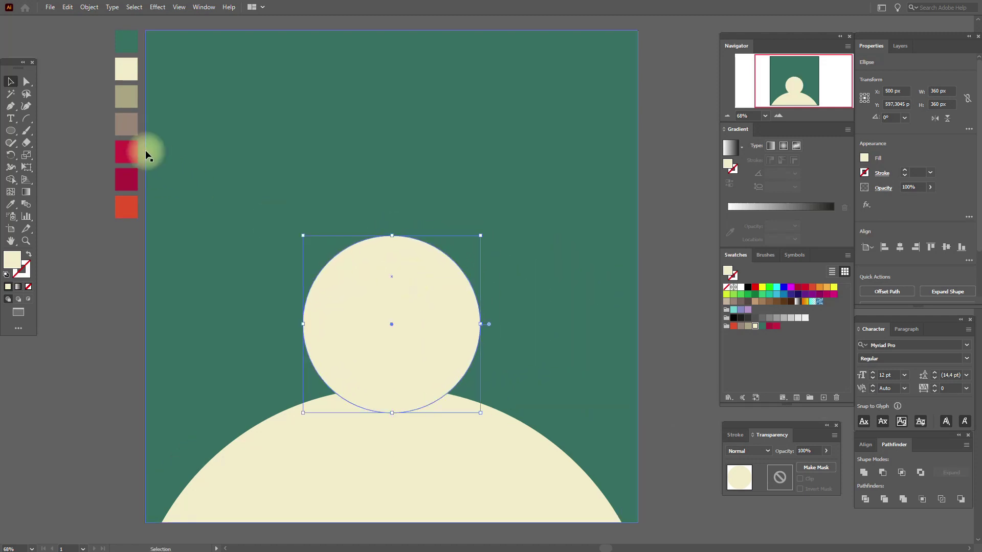
Create a 185 x 185 px cream circle for the head and centre it on top of the 360 px circle
{"action": "left_click", "coordinate": [11, 131]}
{"action": "left_click", "coordinate": [333, 143]}
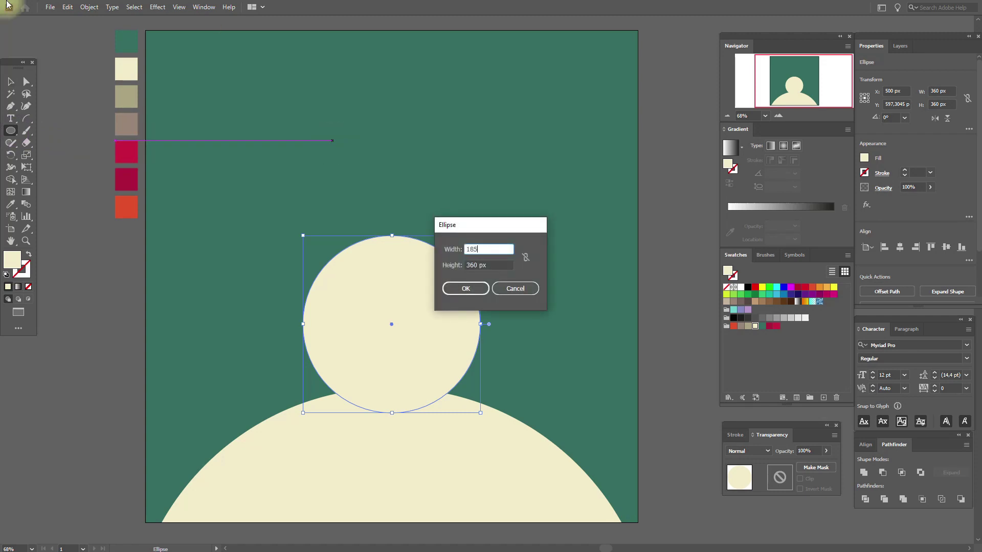
{"action": "key", "text": "Tab"}
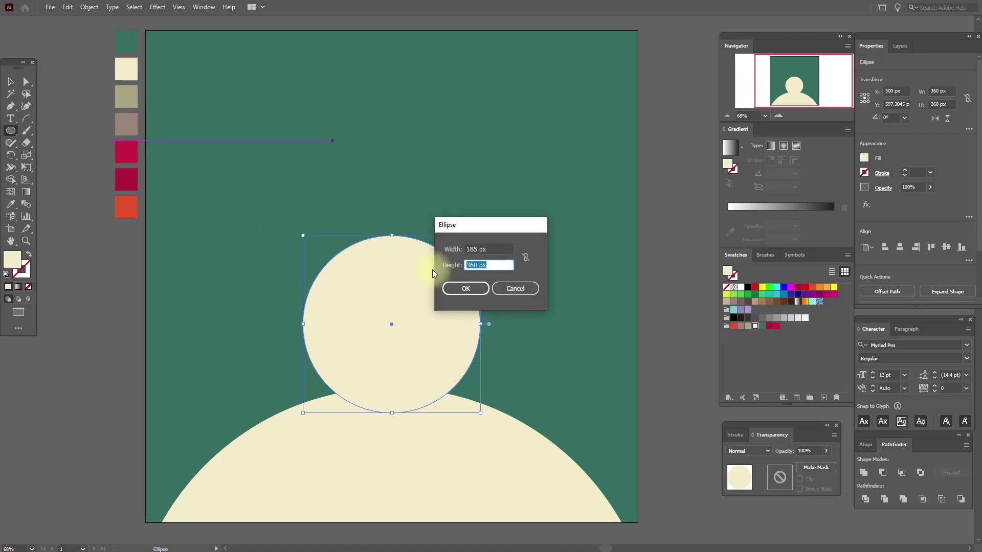
{"action": "type", "text": "185"}
{"action": "left_click", "coordinate": [466, 288]}
{"action": "left_click", "coordinate": [10, 82]}
{"action": "left_click_drag", "start_coordinate": [368, 173], "coordinate": [385, 188]}
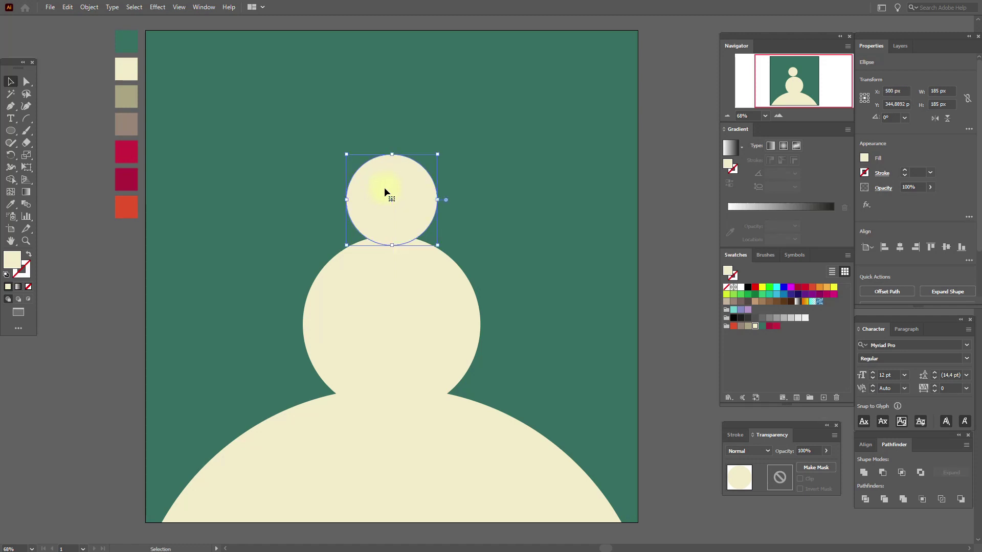
{"action": "left_click", "coordinate": [663, 246]}
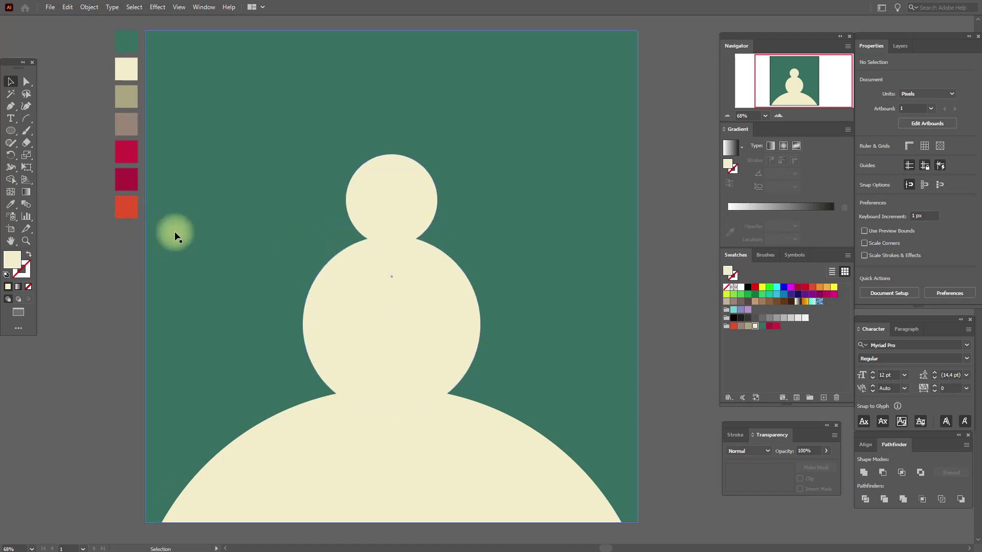
Create a 205 x 64 px rectangle in the palette's bright crimson and centre it across the snowman's neck
{"action": "left_click", "coordinate": [9, 207]}
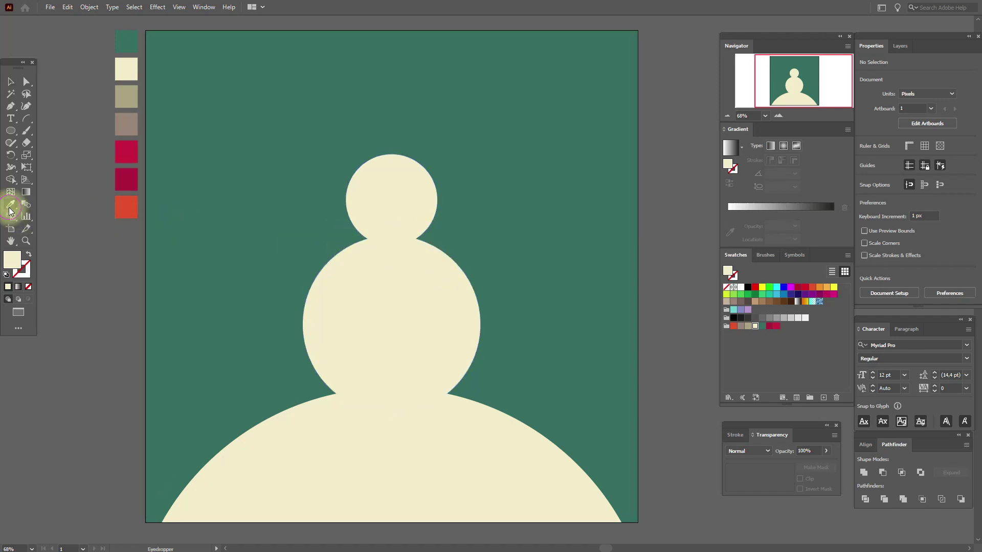
{"action": "left_click", "coordinate": [126, 152]}
{"action": "left_click", "coordinate": [16, 136]}
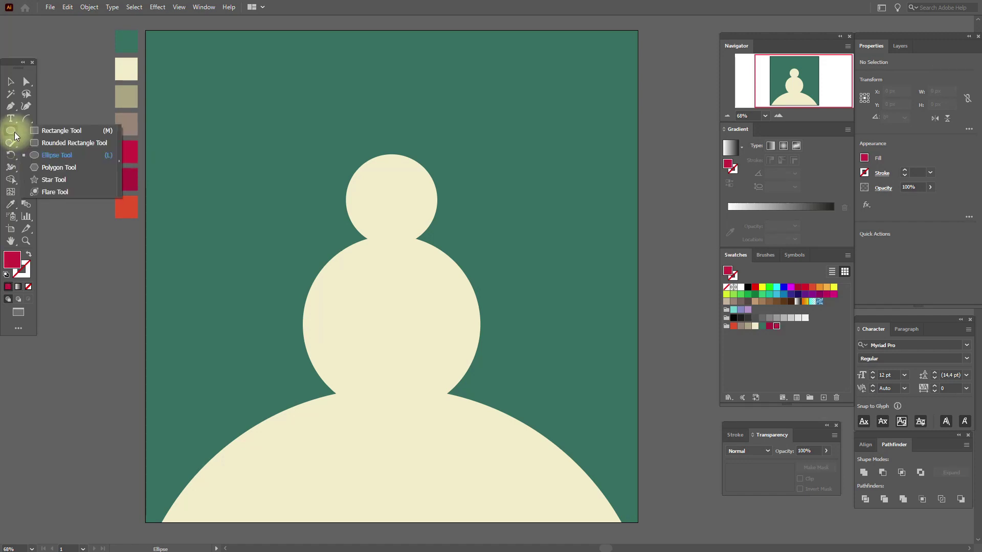
{"action": "left_click", "coordinate": [51, 130]}
{"action": "left_click", "coordinate": [241, 208]}
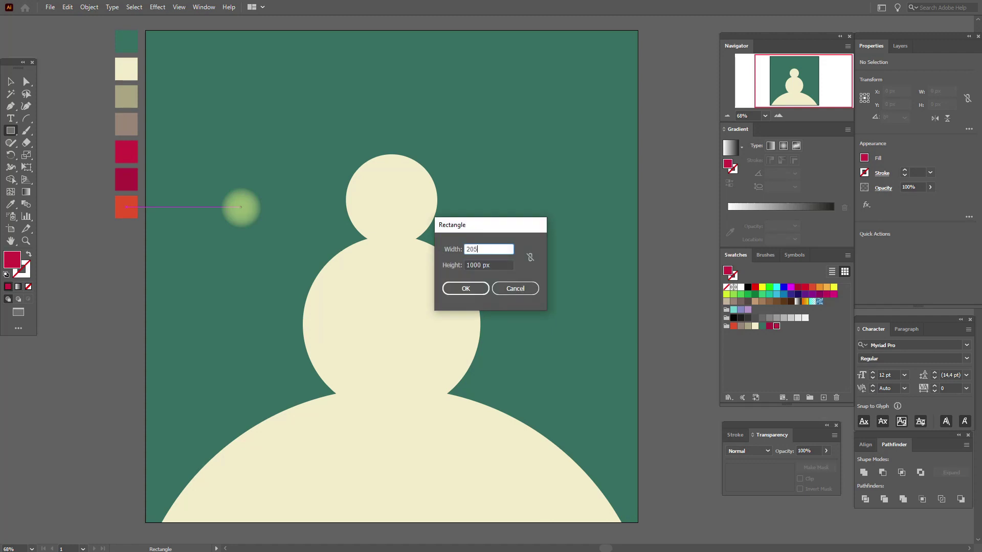
{"action": "left_click_drag", "start_coordinate": [500, 266], "coordinate": [442, 266]}
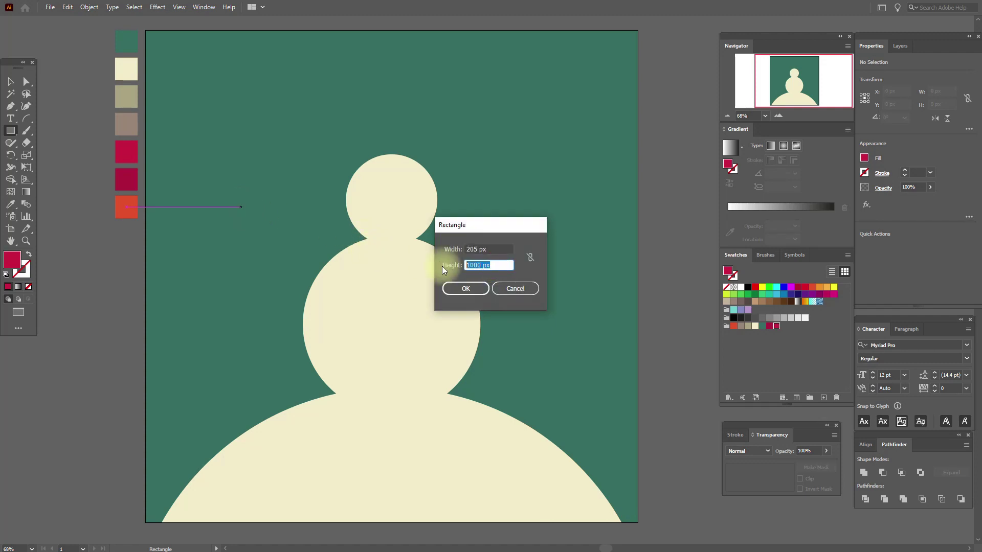
{"action": "type", "text": "64"}
{"action": "left_click", "coordinate": [465, 289]}
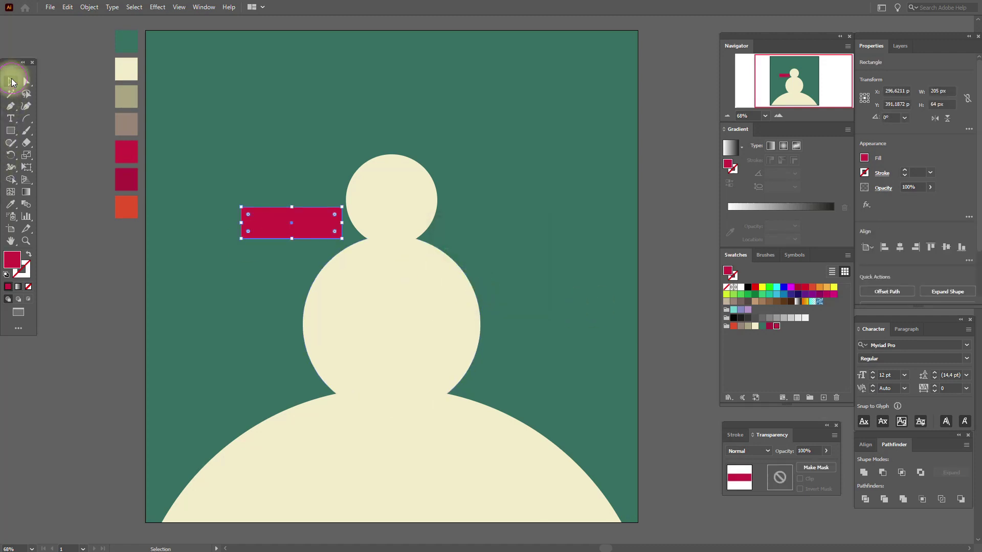
{"action": "left_click", "coordinate": [287, 224]}
{"action": "left_click_drag", "start_coordinate": [313, 226], "coordinate": [418, 238]}
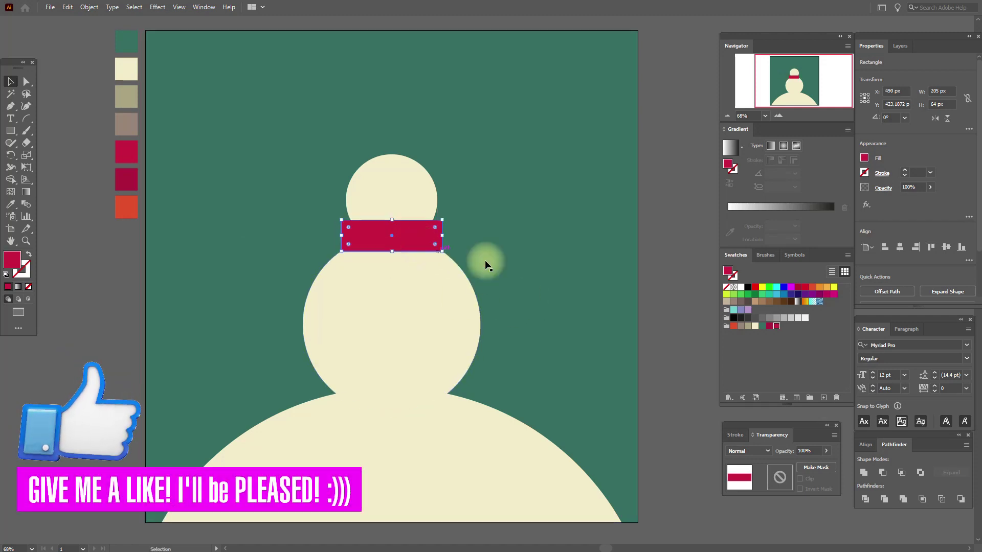
{"action": "left_click", "coordinate": [648, 287]}
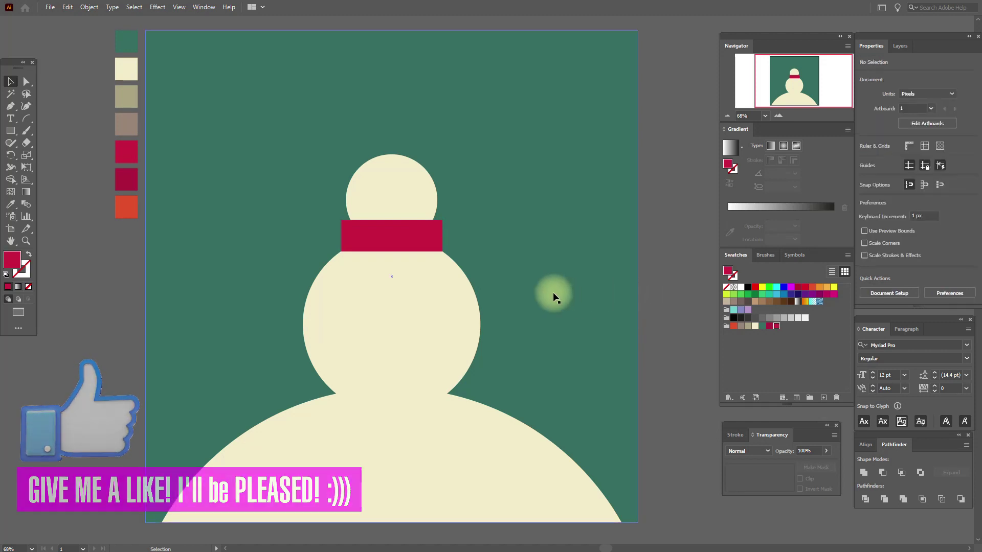
Shift the head circle slightly left and up above the scarf band
{"action": "left_click_drag", "start_coordinate": [403, 205], "coordinate": [398, 202]}
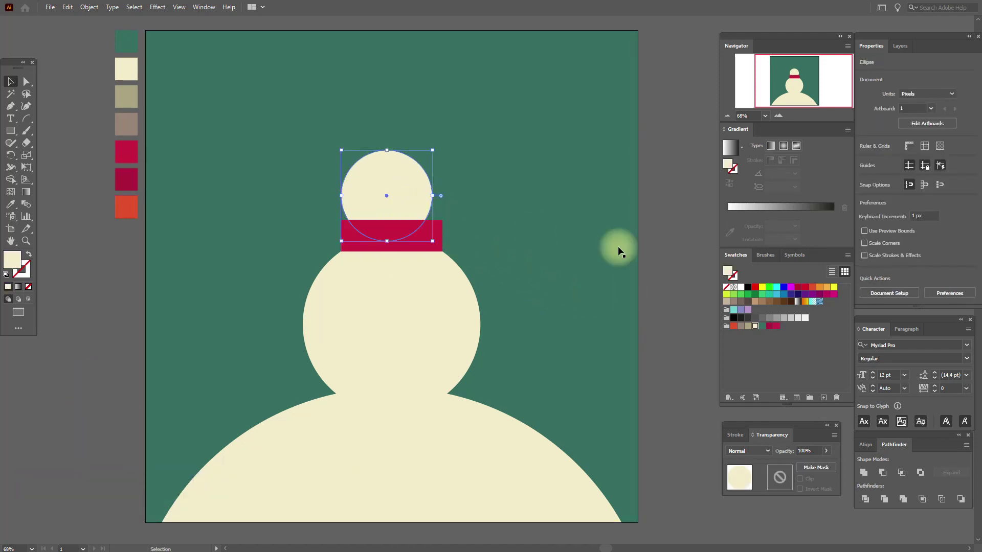
{"action": "left_click", "coordinate": [677, 271]}
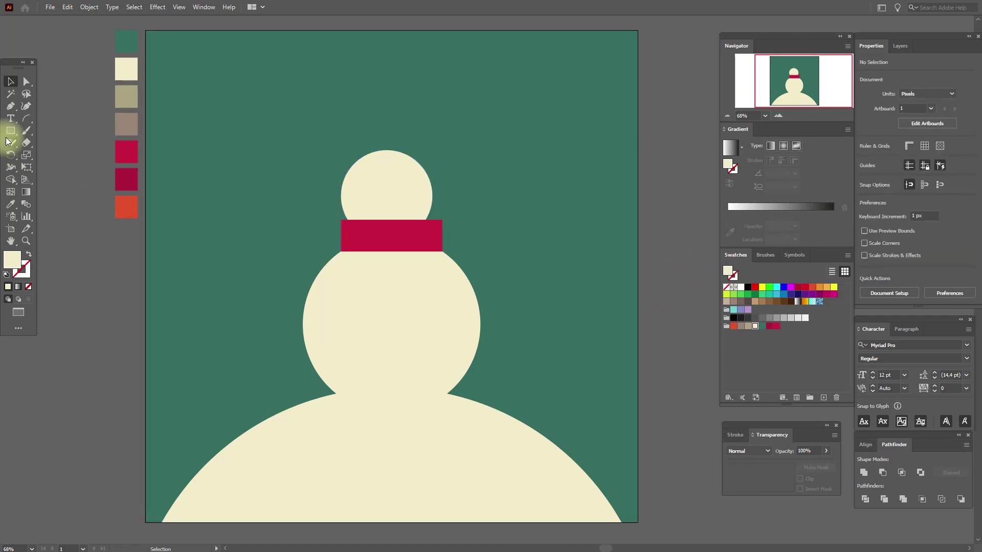
Create a 74 x 196 px rectangle in the palette's bright crimson for the scarf tail
{"action": "left_click", "coordinate": [11, 204]}
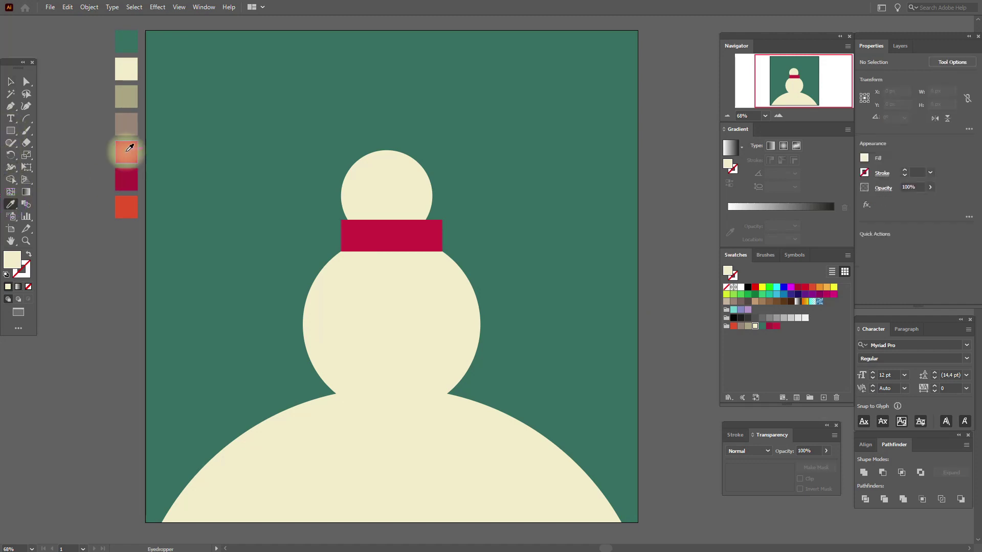
{"action": "left_click", "coordinate": [126, 152]}
{"action": "left_click", "coordinate": [10, 131]}
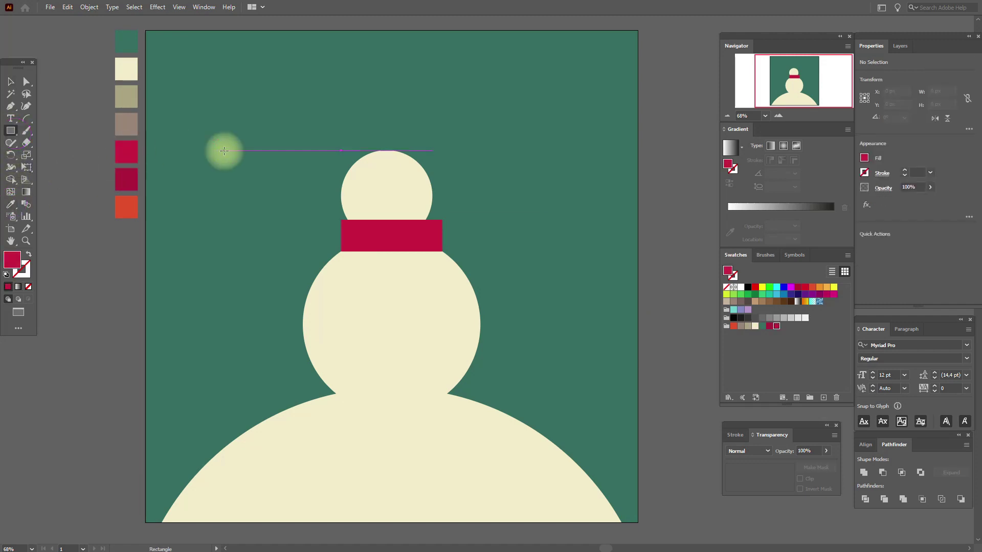
{"action": "left_click", "coordinate": [224, 151]}
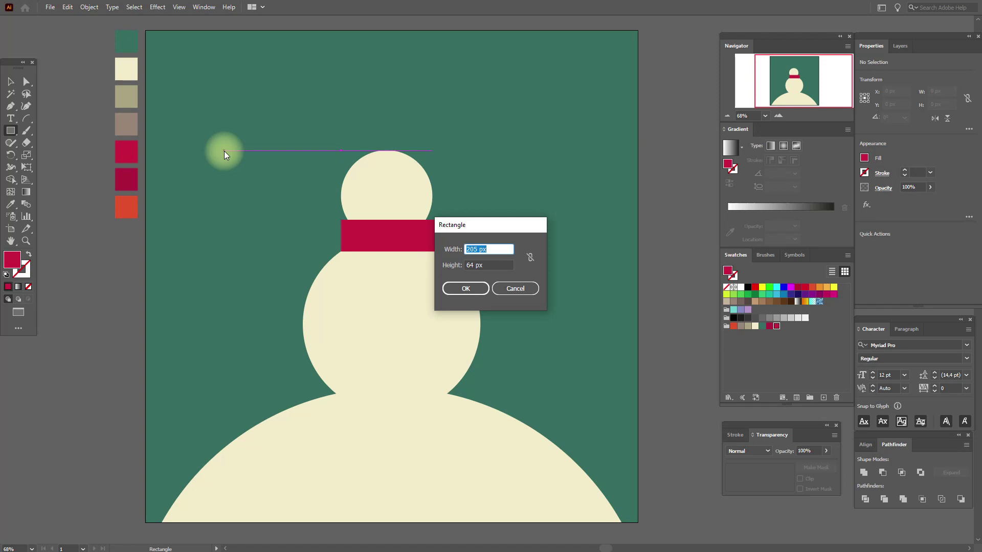
{"action": "type", "text": "74"}
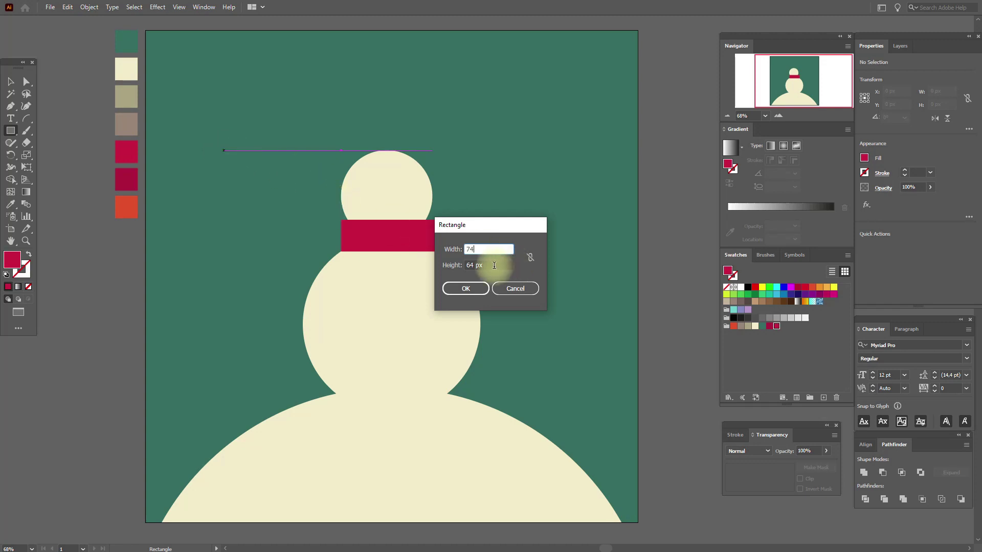
{"action": "left_click_drag", "start_coordinate": [496, 265], "coordinate": [456, 266]}
{"action": "type", "text": "196"}
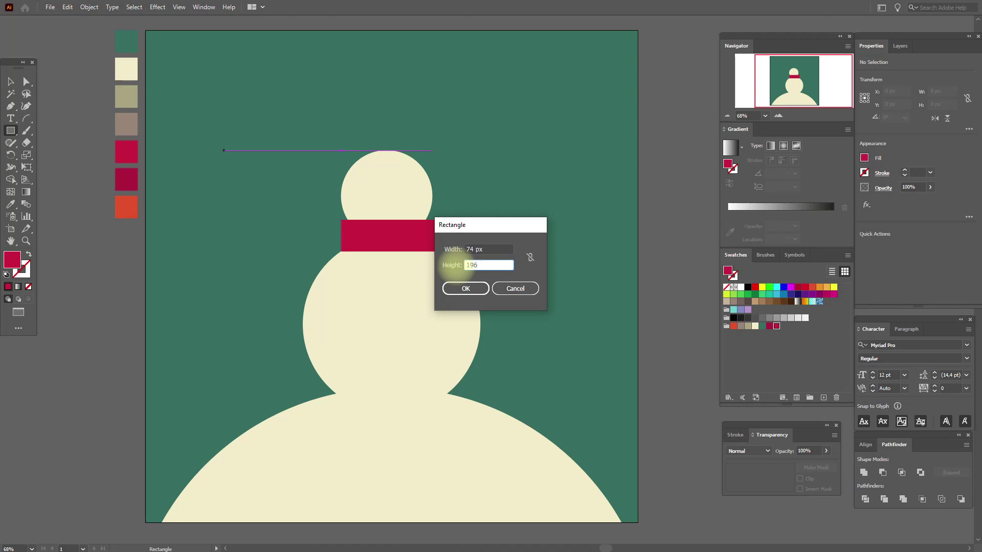
{"action": "left_click", "coordinate": [465, 289]}
Place the tail rectangle hanging from the middle of the scarf band and rotate it to about 17°
{"action": "left_click", "coordinate": [15, 86]}
{"action": "left_click_drag", "start_coordinate": [237, 200], "coordinate": [401, 310]}
{"action": "mouse_move", "coordinate": [421, 348]}
{"action": "left_mouse_down"}
{"action": "mouse_move", "coordinate": [434, 326]}
{"action": "mouse_move", "coordinate": [439, 344]}
{"action": "left_mouse_up"}
{"action": "left_click_drag", "start_coordinate": [401, 318], "coordinate": [407, 311]}
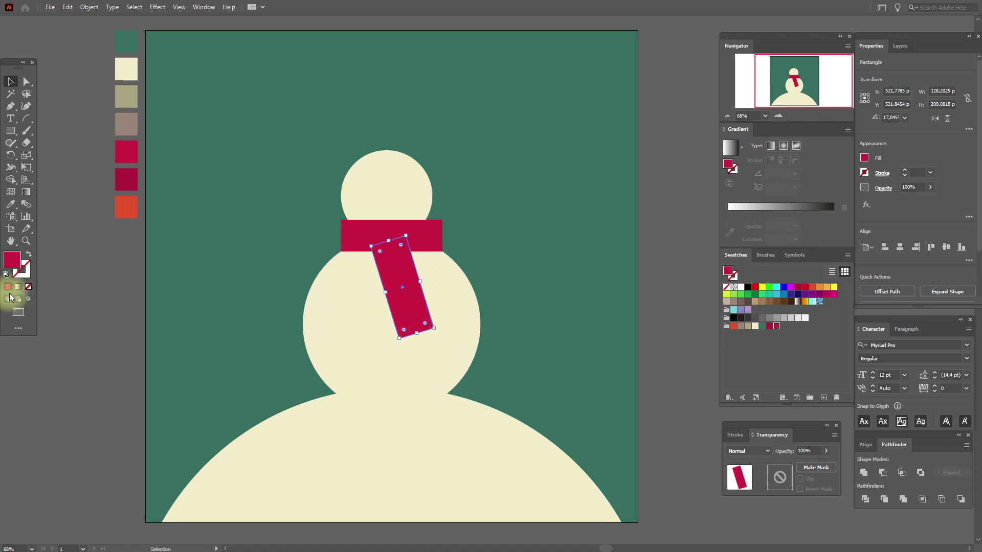
Recolour the scarf tail in the palette's dark crimson and arrange the neck band in front of it
{"action": "left_click", "coordinate": [11, 205]}
{"action": "left_click", "coordinate": [126, 180]}
{"action": "left_click", "coordinate": [11, 82]}
{"action": "left_click", "coordinate": [431, 237]}
{"action": "right_click", "coordinate": [431, 238]}
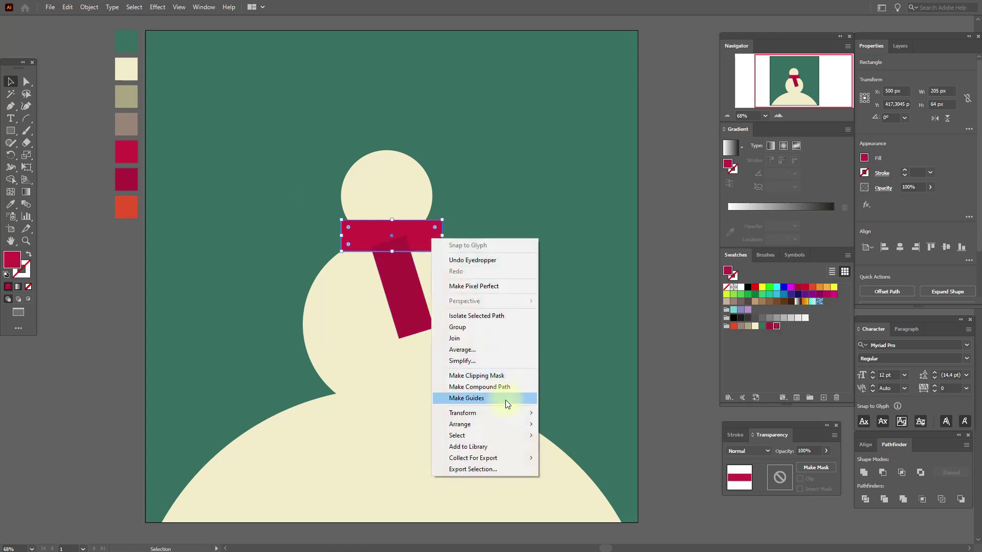
{"action": "mouse_move", "coordinate": [508, 424]}
{"action": "left_click", "coordinate": [577, 447]}
{"action": "left_click", "coordinate": [674, 346]}
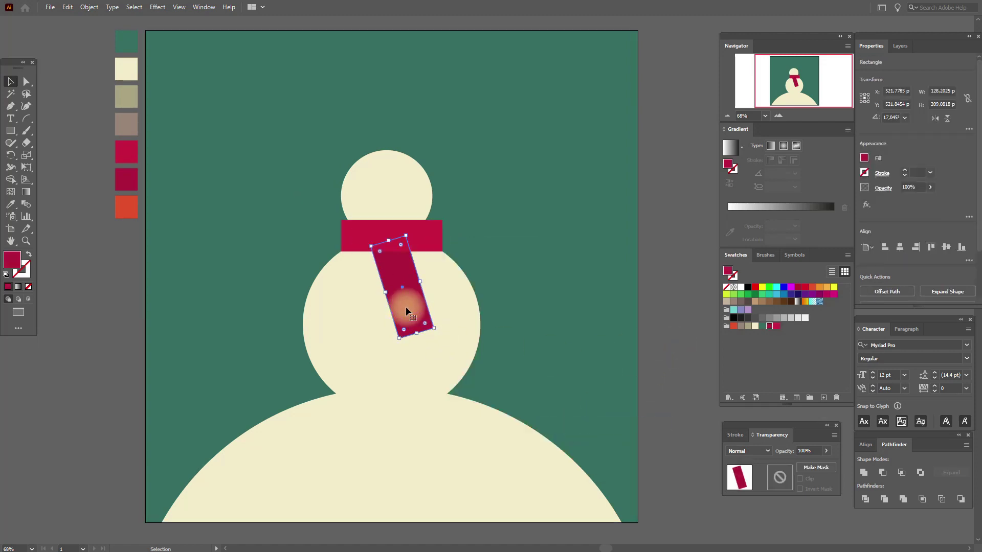
Duplicate the dark scarf tail and recolour the copy in the palette's bright crimson
{"action": "key", "text": "ctrl+c"}
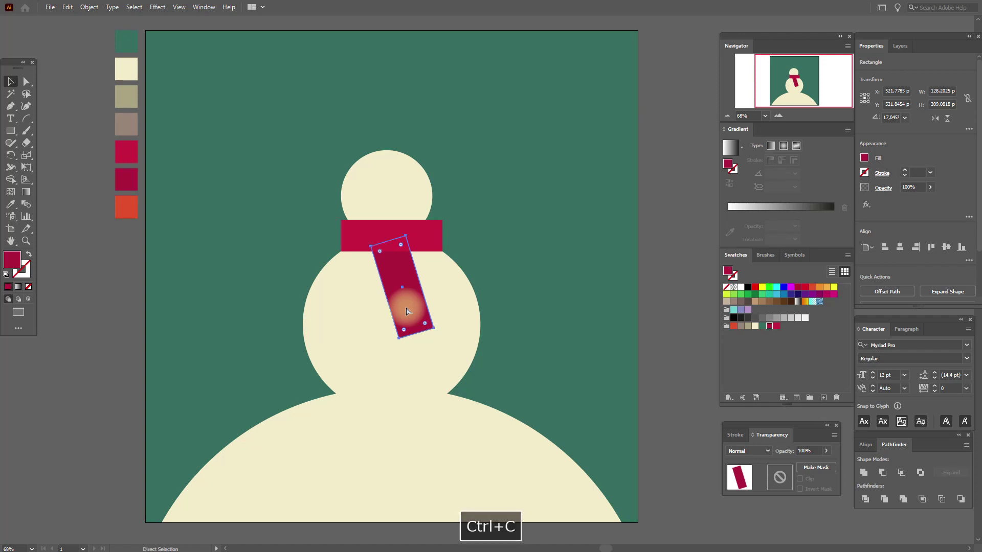
{"action": "key", "text": "ctrl+v"}
{"action": "left_click", "coordinate": [10, 204]}
{"action": "left_click", "coordinate": [117, 156]}
{"action": "left_click", "coordinate": [10, 82]}
Rotate the bright tail to 45° and move it so its upper end overlaps the neck band above the dark tail
{"action": "left_click_drag", "start_coordinate": [524, 326], "coordinate": [526, 306]}
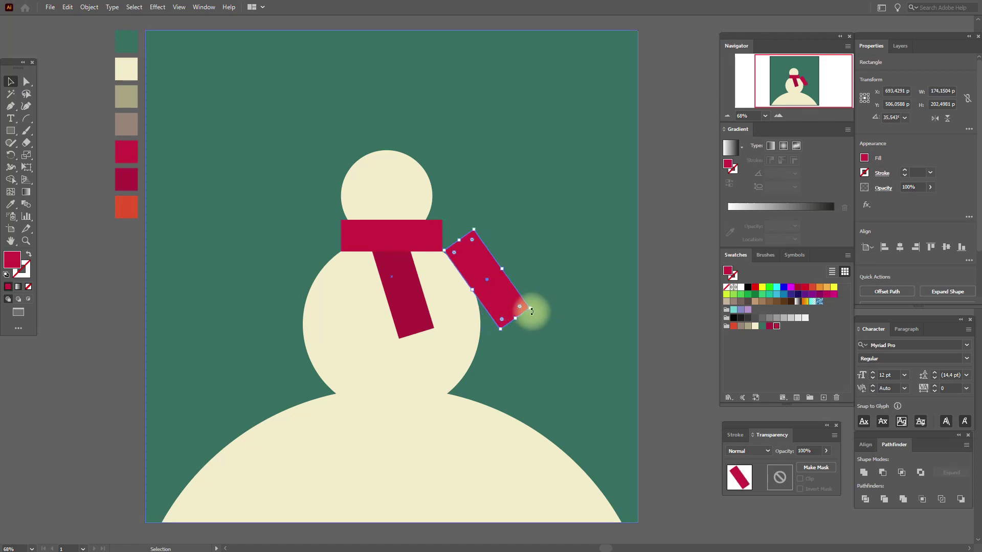
{"action": "left_click_drag", "start_coordinate": [536, 307], "coordinate": [446, 292]}
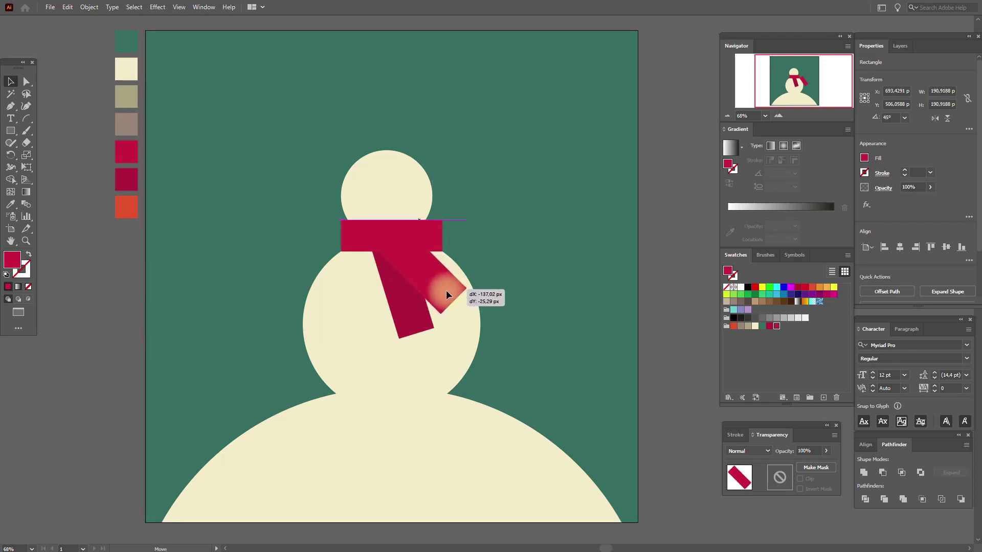
{"action": "left_click_drag", "start_coordinate": [447, 290], "coordinate": [446, 290]}
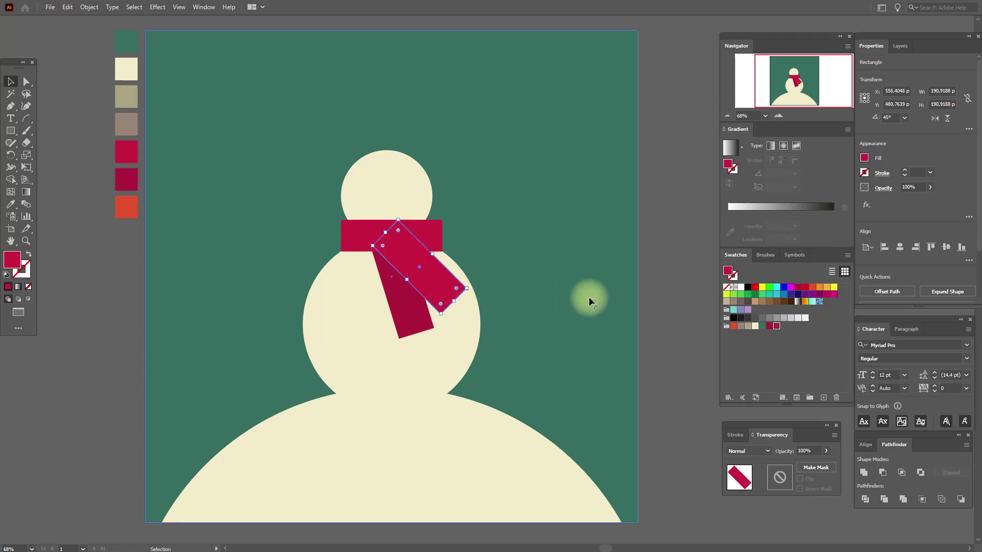
{"action": "left_click", "coordinate": [668, 304]}
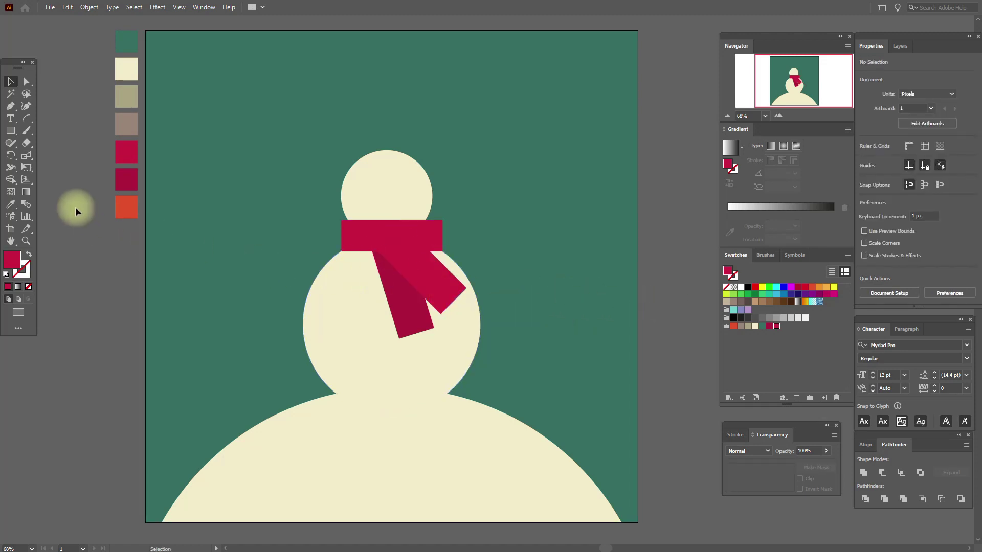
Draw a closed three-point shadow shape with the Pen tool over the dark tail, from the band's lower edge along the tail's right side
{"action": "left_click", "coordinate": [10, 107]}
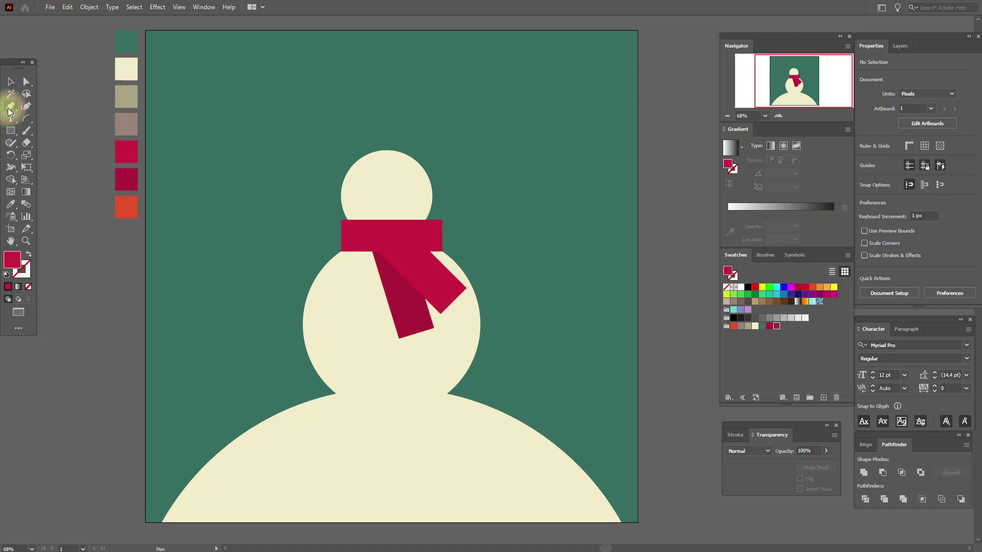
{"action": "left_click", "coordinate": [377, 252]}
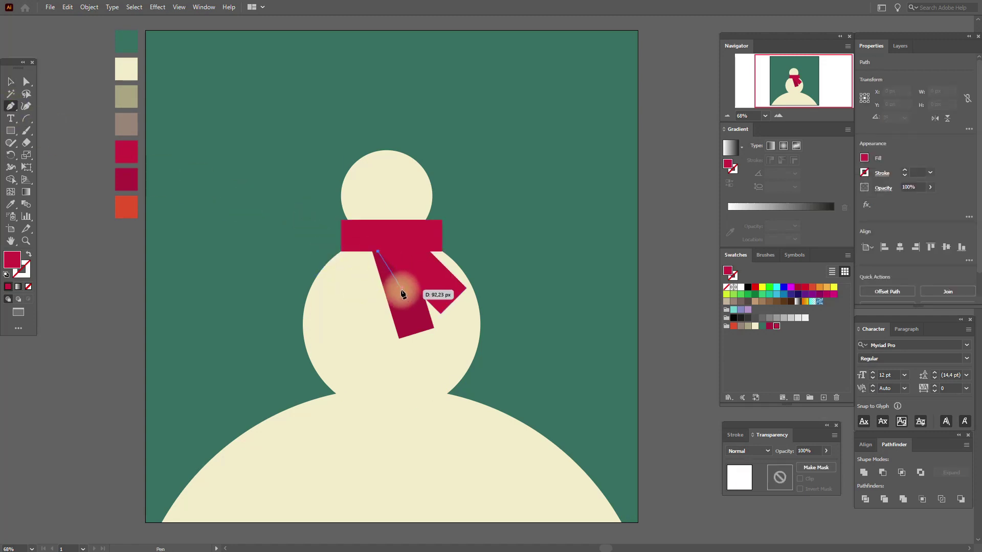
{"action": "left_click", "coordinate": [432, 323]}
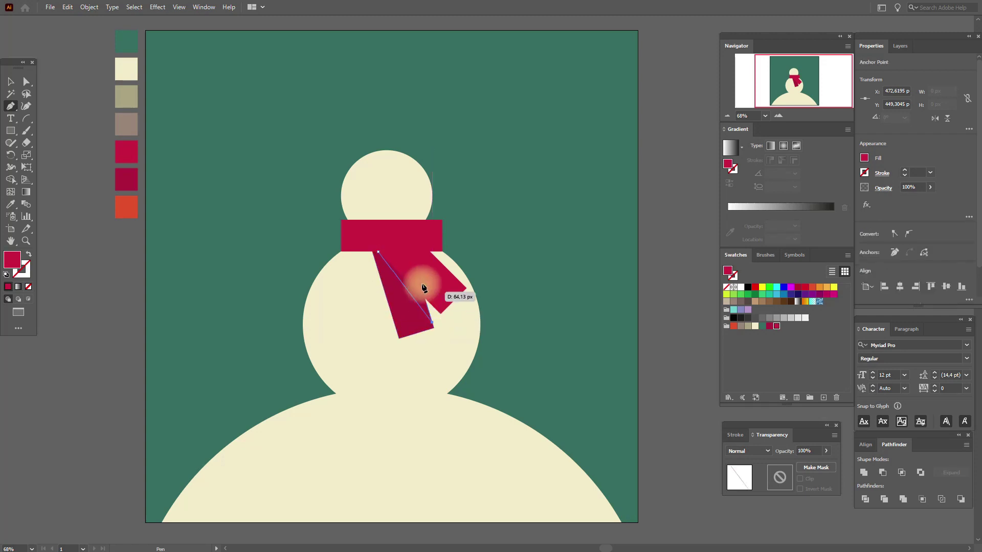
{"action": "left_click", "coordinate": [415, 269]}
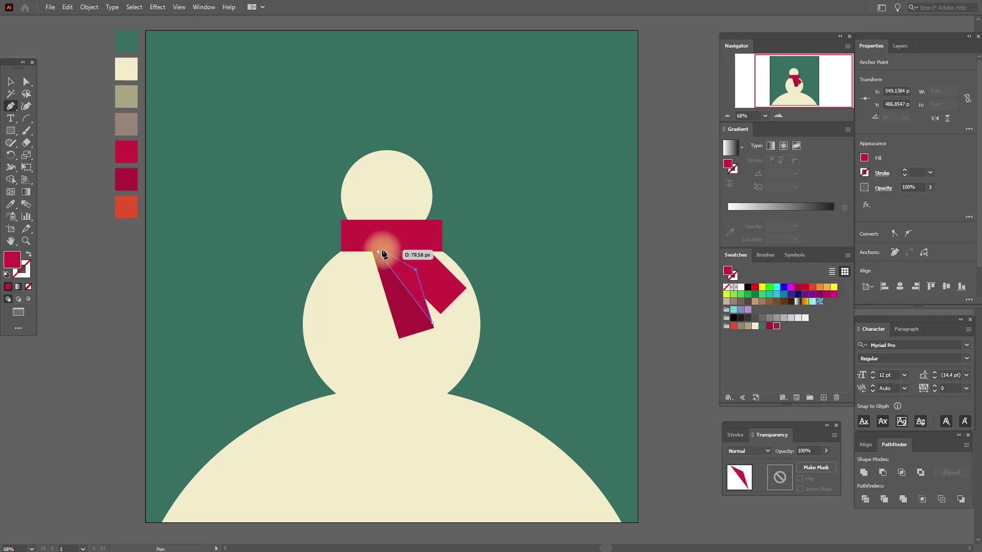
{"action": "left_click", "coordinate": [379, 252]}
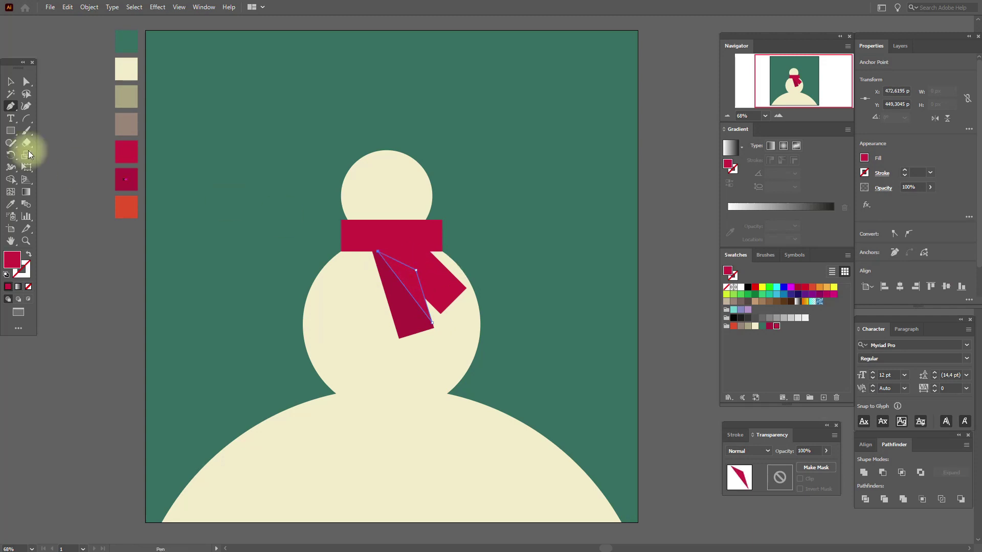
{"action": "left_click", "coordinate": [11, 81]}
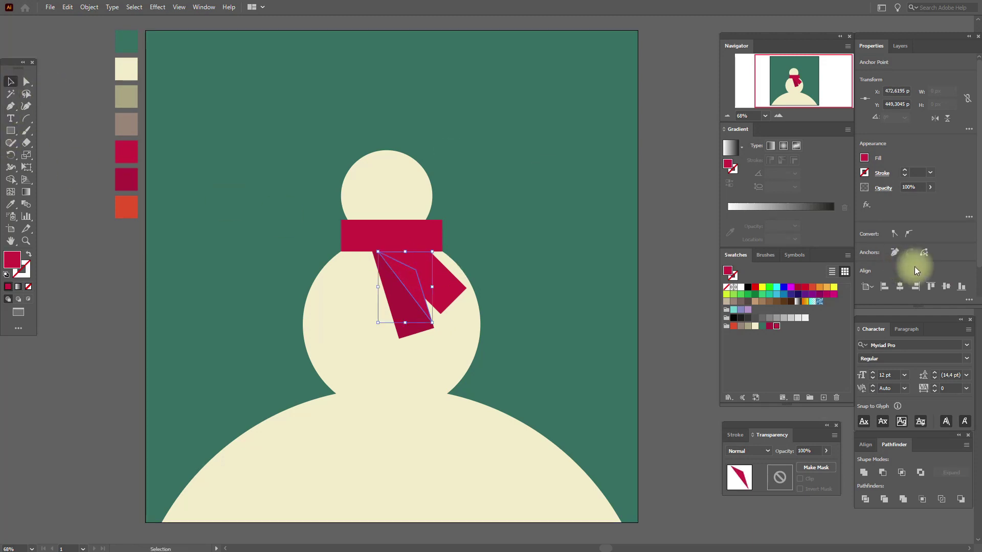
Set the shadow shape's blend mode to Multiply and its opacity to 50%
{"action": "left_click", "coordinate": [883, 188]}
{"action": "left_click", "coordinate": [813, 206]}
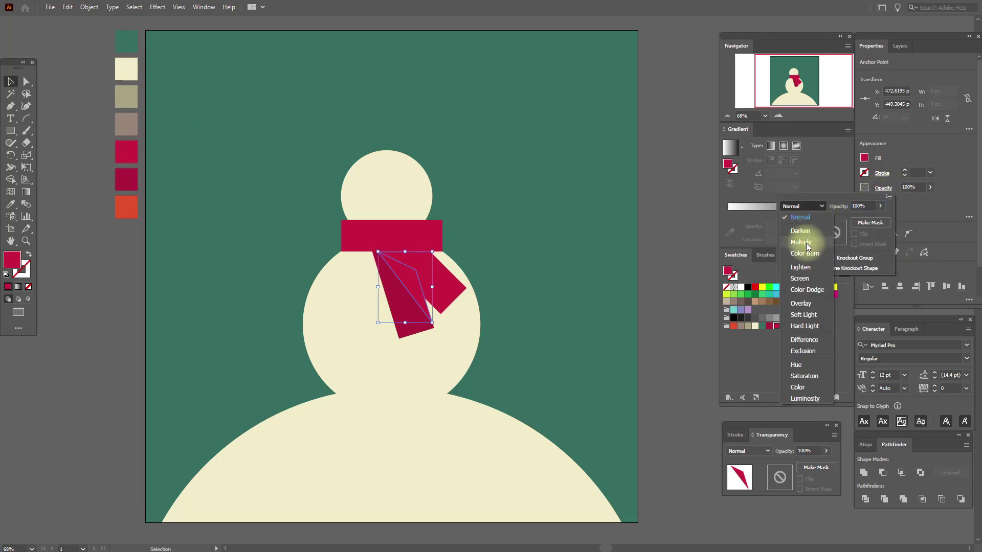
{"action": "left_click", "coordinate": [801, 242]}
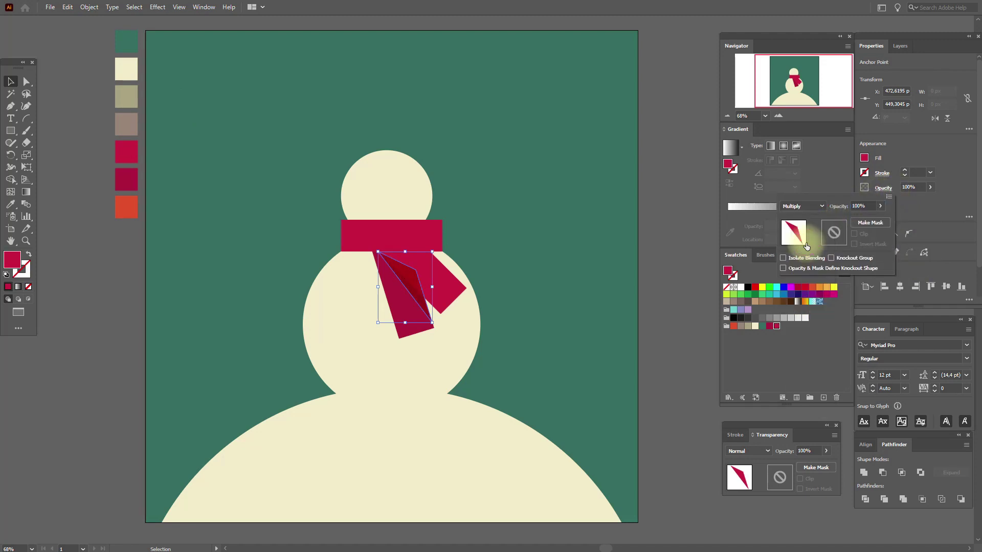
{"action": "left_click", "coordinate": [906, 187]}
{"action": "type", "text": "50"}
{"action": "key", "text": "Return"}
Bring the bright crimson tail to the front, above the shadow shape
{"action": "left_click", "coordinate": [434, 281]}
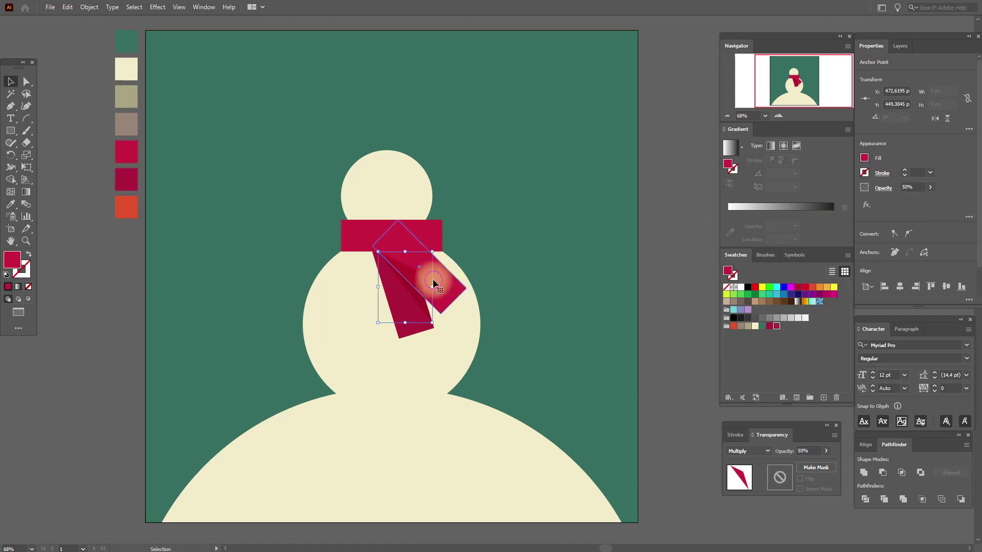
{"action": "right_click", "coordinate": [435, 281]}
{"action": "mouse_move", "coordinate": [514, 469]}
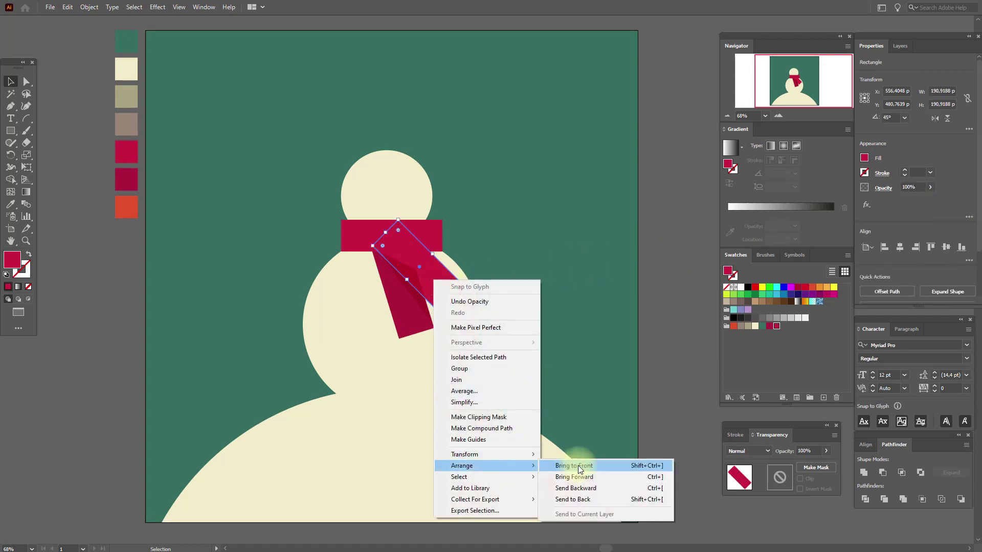
{"action": "left_click", "coordinate": [578, 466]}
{"action": "left_click", "coordinate": [670, 359]}
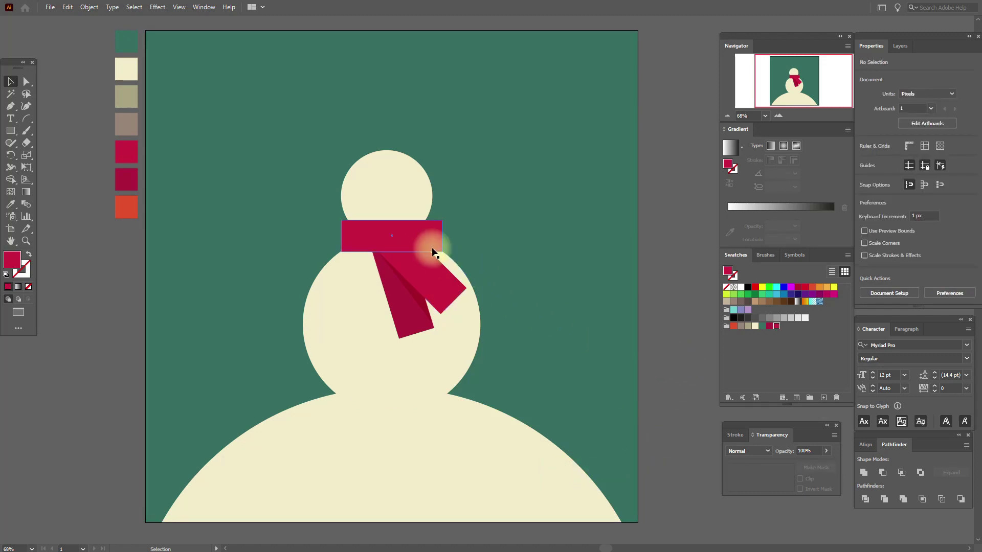
Create a 41 x 41 px bright crimson circle and place it slightly right of and below the head's centre
{"action": "left_click", "coordinate": [10, 203]}
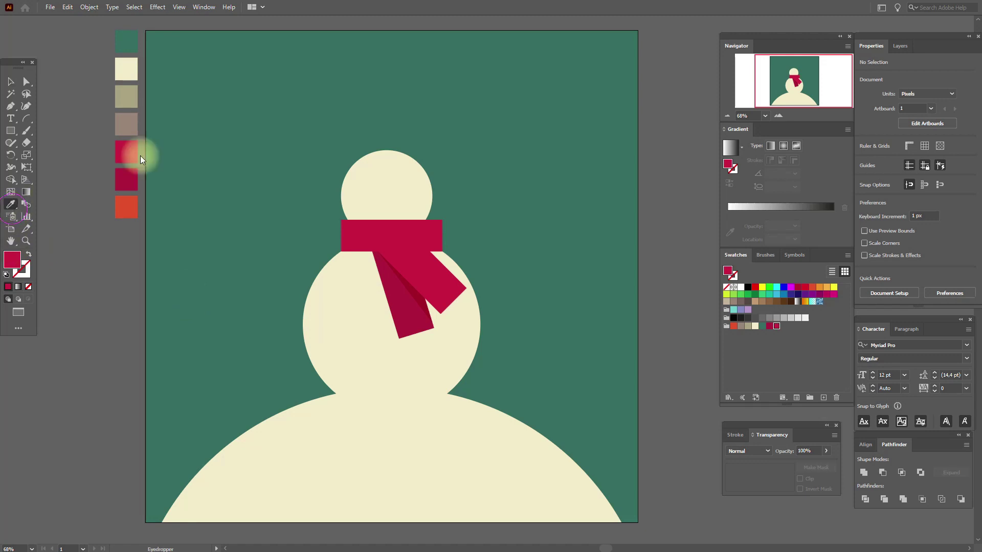
{"action": "left_click", "coordinate": [10, 130]}
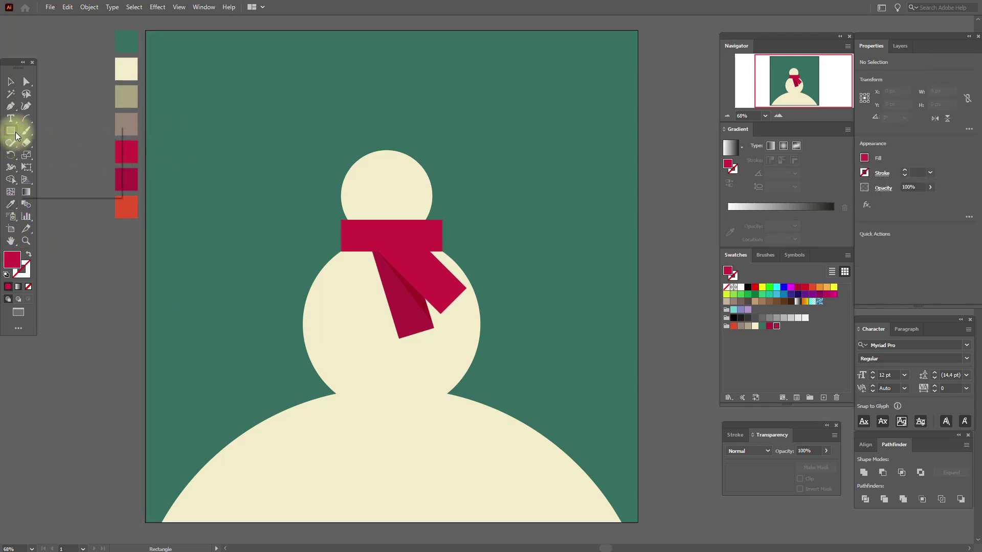
{"action": "left_click", "coordinate": [56, 140]}
{"action": "left_click", "coordinate": [254, 174]}
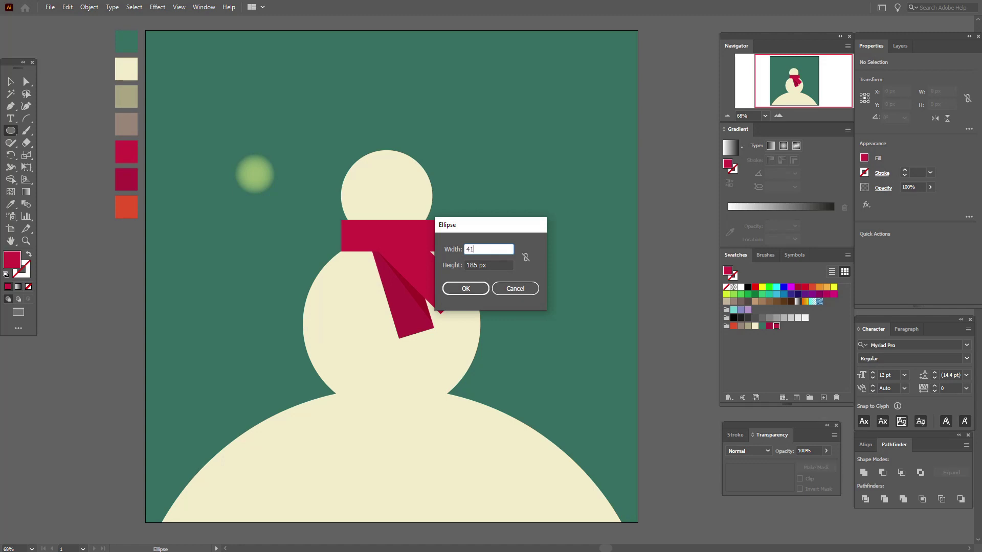
{"action": "left_click", "coordinate": [496, 266]}
{"action": "type", "text": "41"}
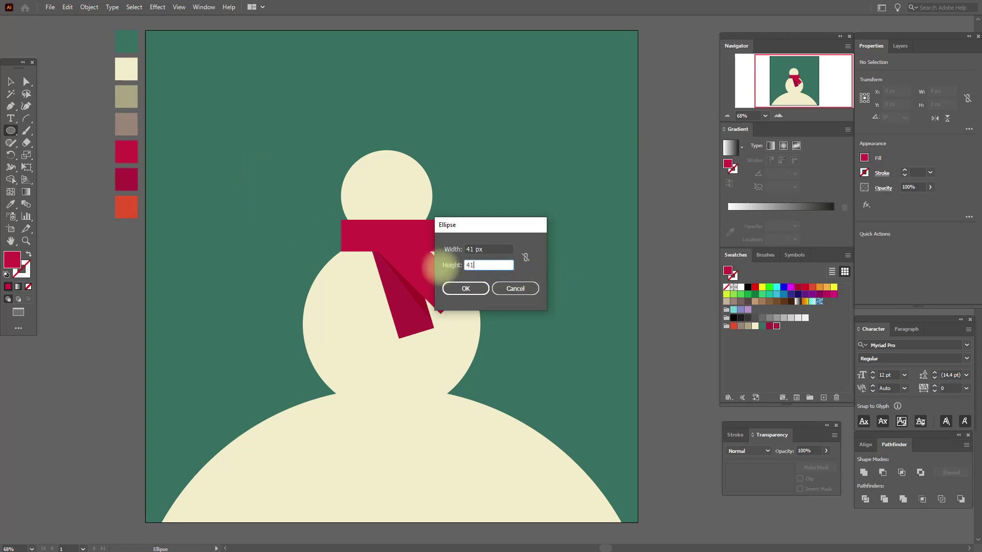
{"action": "left_click", "coordinate": [462, 289]}
{"action": "left_click", "coordinate": [11, 82]}
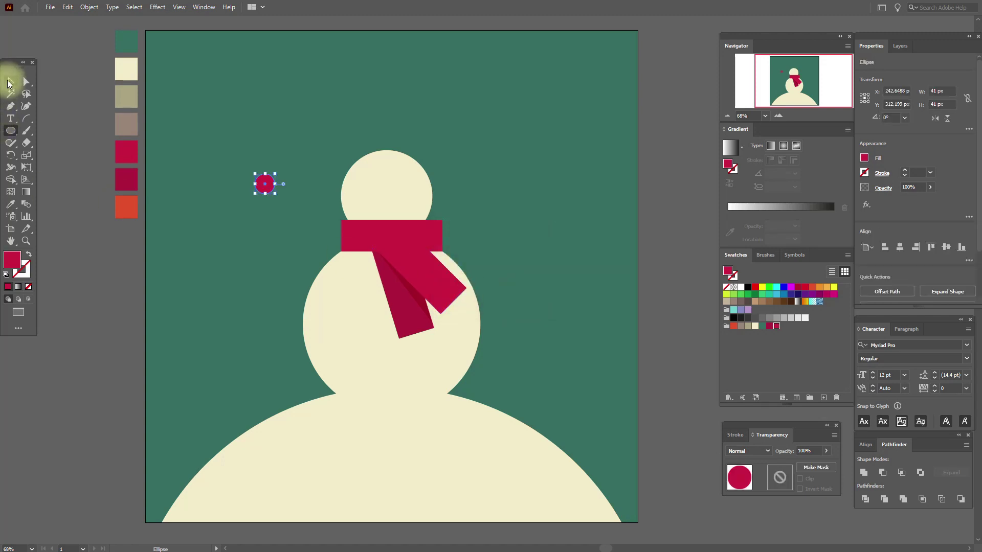
{"action": "left_click_drag", "start_coordinate": [266, 185], "coordinate": [404, 203]}
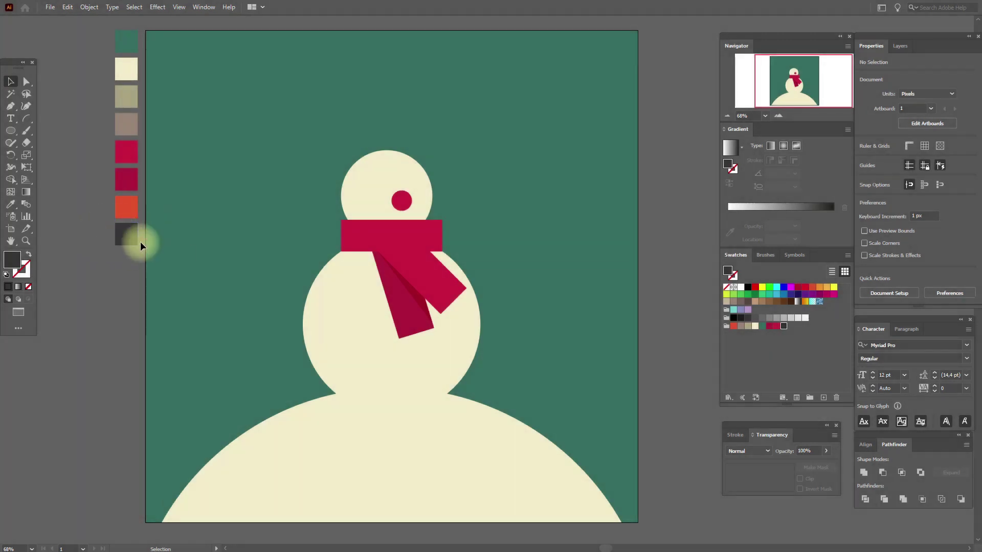
Create a 14 x 14 px dark grey circle and place it on the upper left of the head as an eye
{"action": "left_click", "coordinate": [11, 132]}
{"action": "left_click", "coordinate": [239, 195]}
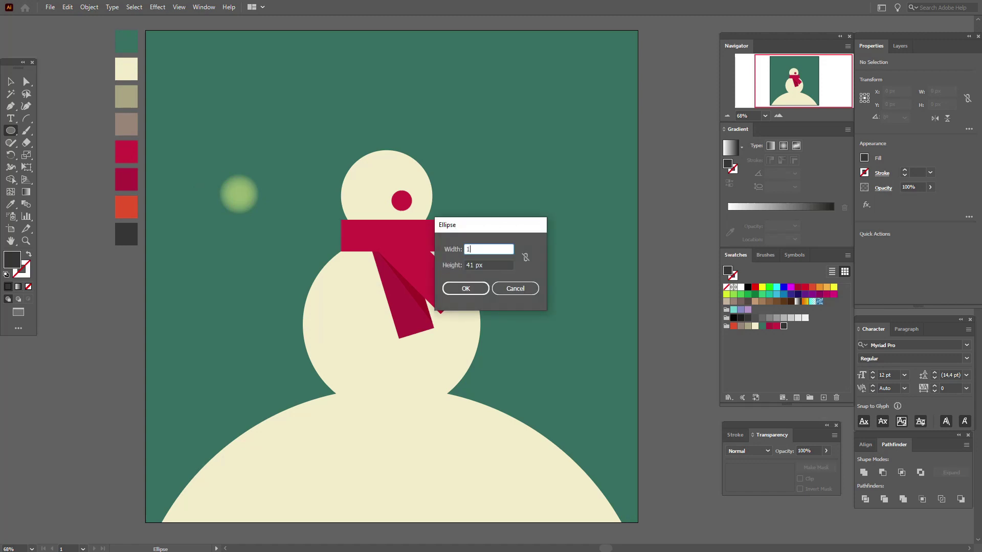
{"action": "left_click", "coordinate": [494, 265]}
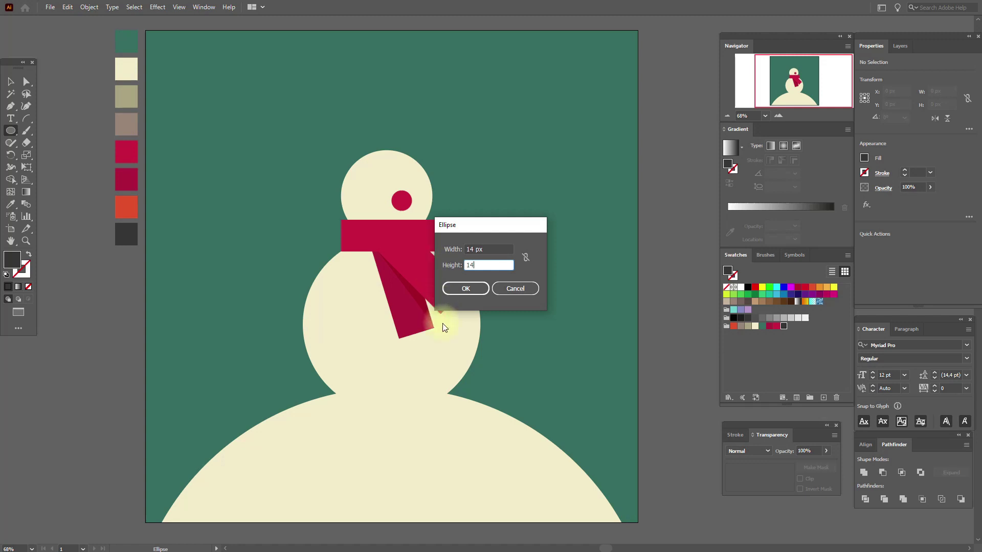
{"action": "left_click", "coordinate": [465, 289]}
{"action": "left_click", "coordinate": [11, 82]}
{"action": "left_click", "coordinate": [241, 188]}
{"action": "left_click_drag", "start_coordinate": [244, 195], "coordinate": [364, 180]}
Duplicate the dark grey eye and place the copy slightly right of and below the first eye
{"action": "key", "text": "ctrl+c"}
{"action": "key", "text": "ctrl+v"}
{"action": "left_click", "coordinate": [528, 271]}
{"action": "left_click_drag", "start_coordinate": [487, 279], "coordinate": [381, 187]}
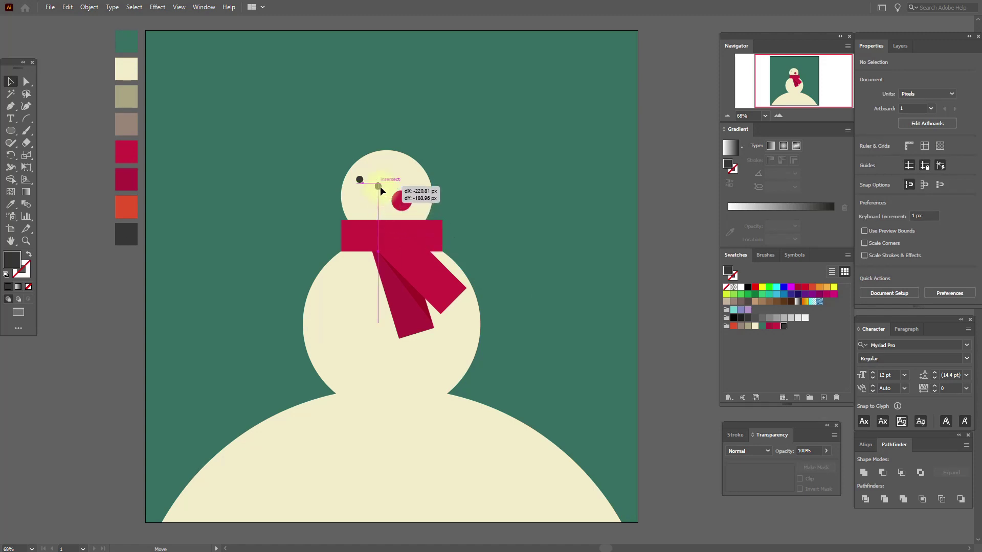
{"action": "left_click_drag", "start_coordinate": [379, 187], "coordinate": [379, 186]}
{"action": "left_click", "coordinate": [618, 219]}
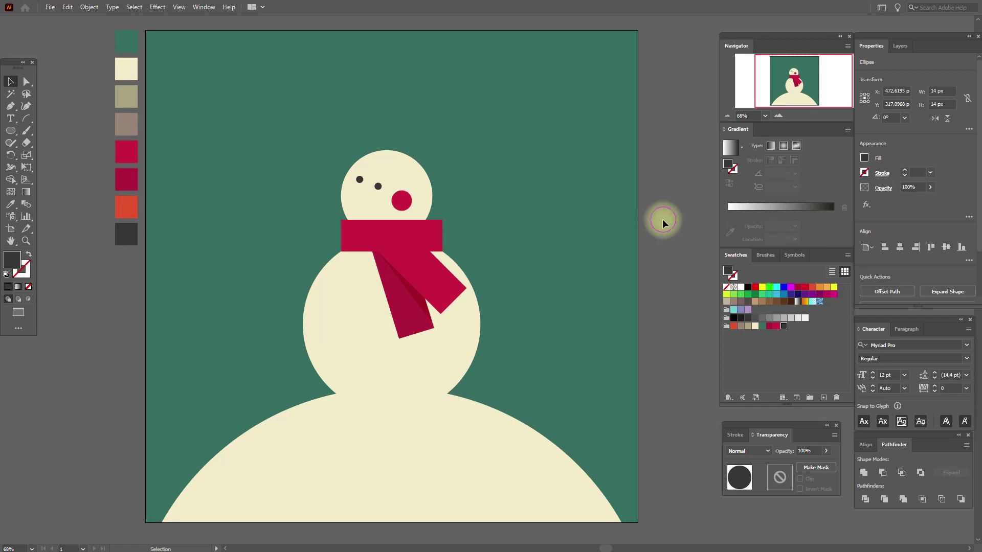
Draw an orange triangular nose about 173 x 78 px, starting below the eyes and pointing left past the head
{"action": "left_click", "coordinate": [11, 204]}
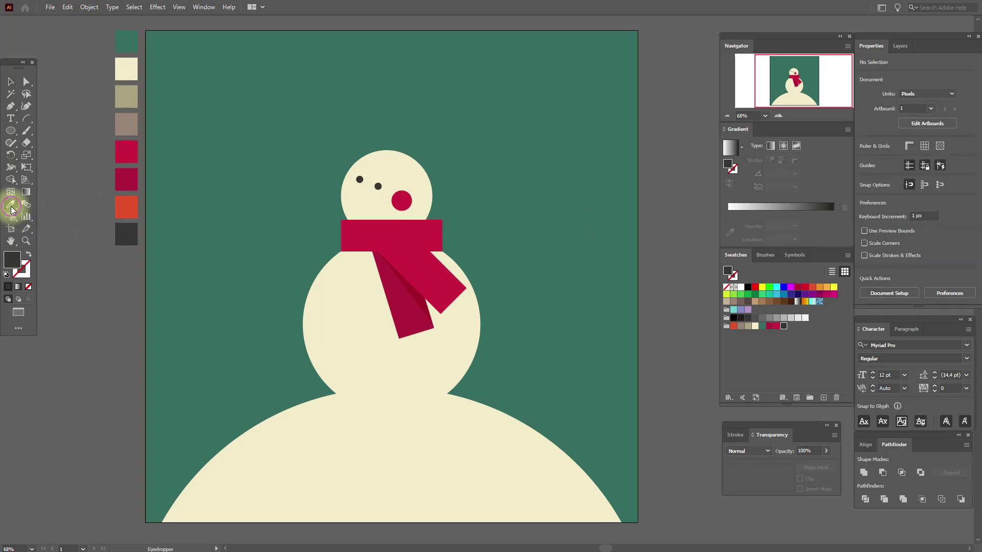
{"action": "left_click", "coordinate": [125, 202]}
{"action": "left_click", "coordinate": [11, 105]}
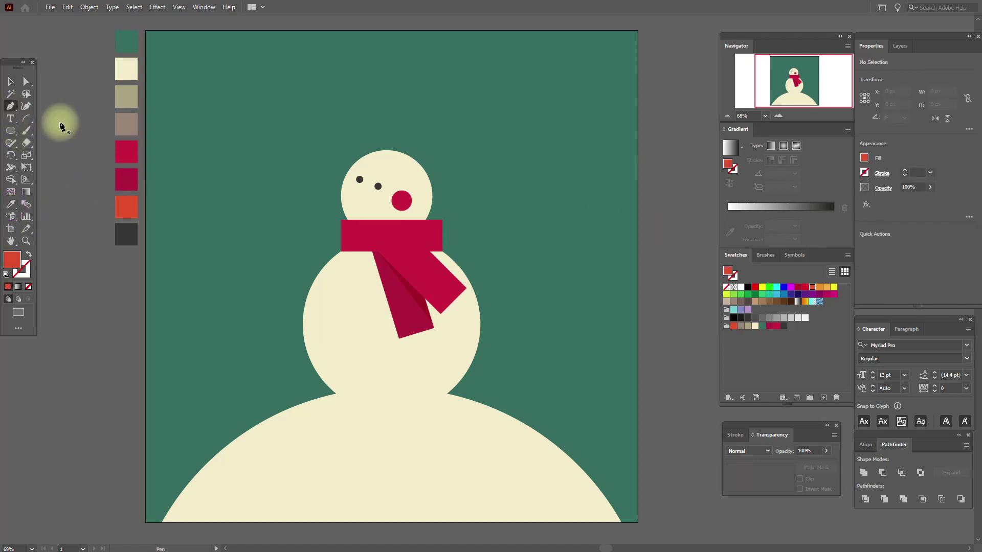
{"action": "left_click", "coordinate": [363, 194]}
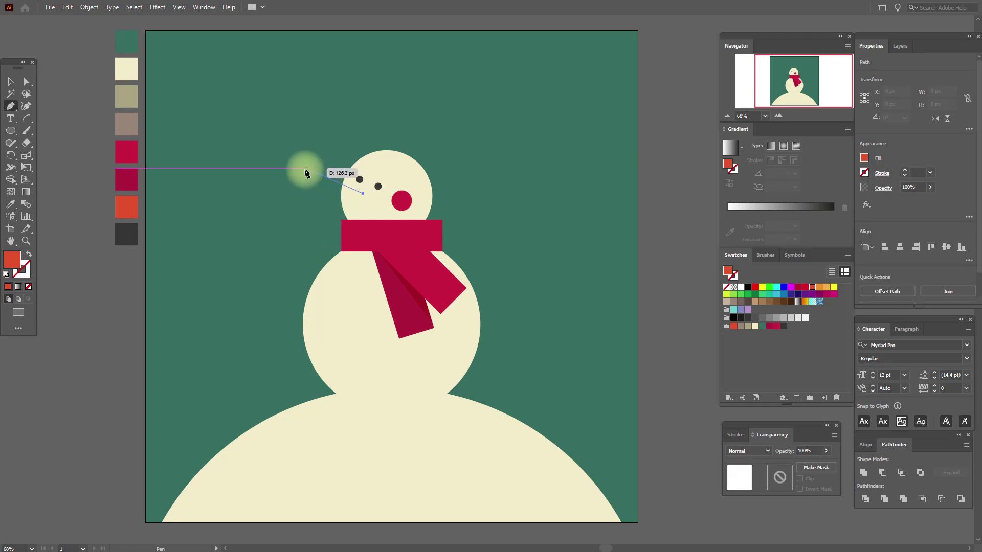
{"action": "left_click", "coordinate": [277, 176]}
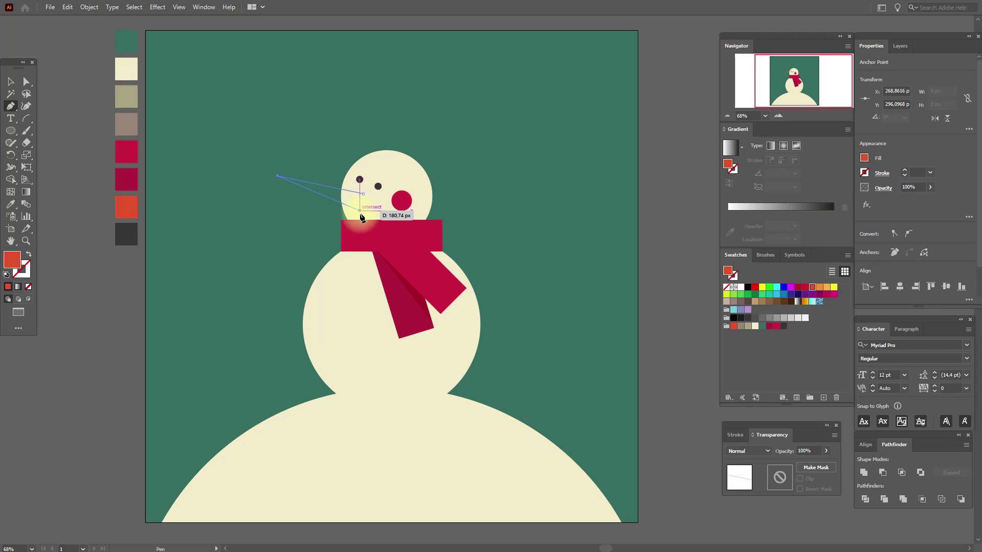
{"action": "left_click", "coordinate": [363, 215]}
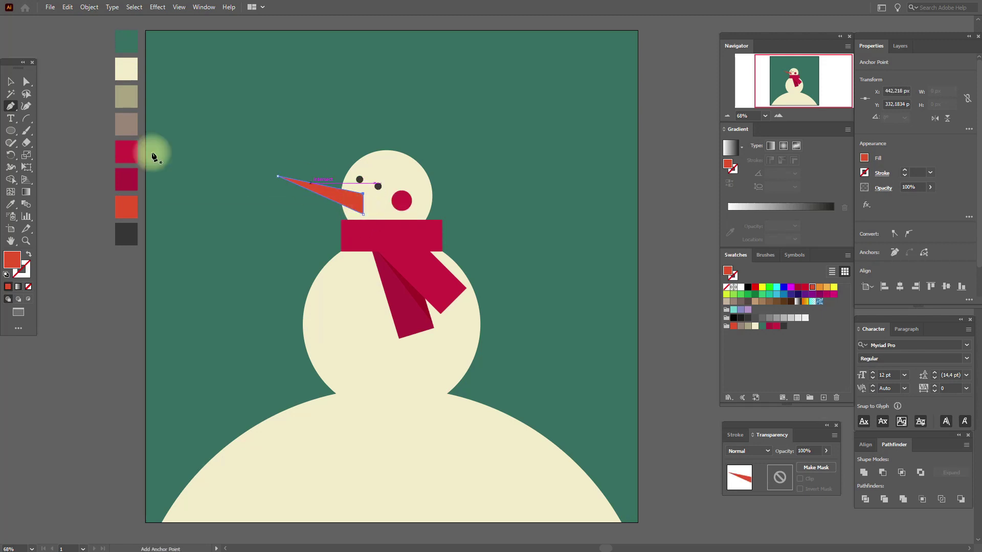
{"action": "left_click", "coordinate": [11, 81]}
{"action": "left_click", "coordinate": [285, 165]}
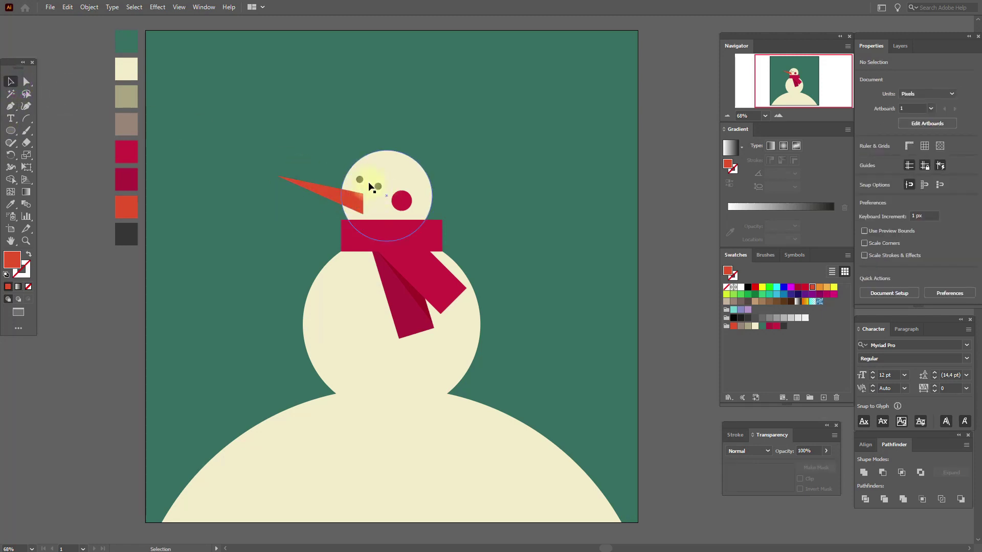
Move the nose slightly up and right, and raise both eyes so they sit above it
{"action": "left_click_drag", "start_coordinate": [357, 199], "coordinate": [358, 196]}
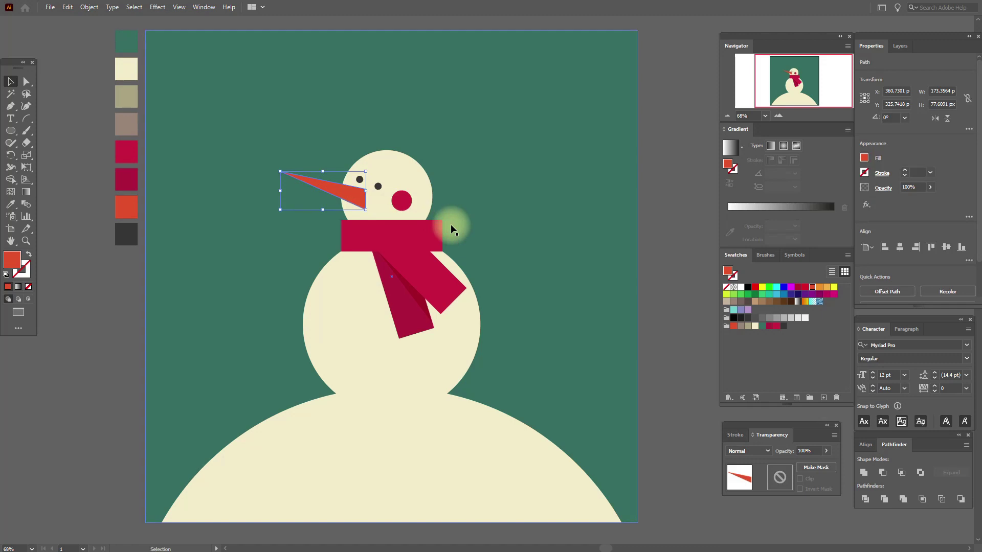
{"action": "left_click_drag", "start_coordinate": [362, 177], "coordinate": [367, 172]}
{"action": "left_click_drag", "start_coordinate": [378, 187], "coordinate": [365, 194]}
Shorten the nose by pulling its tip inward and round its corners, making it about 142 x 62 px
{"action": "left_click", "coordinate": [26, 81]}
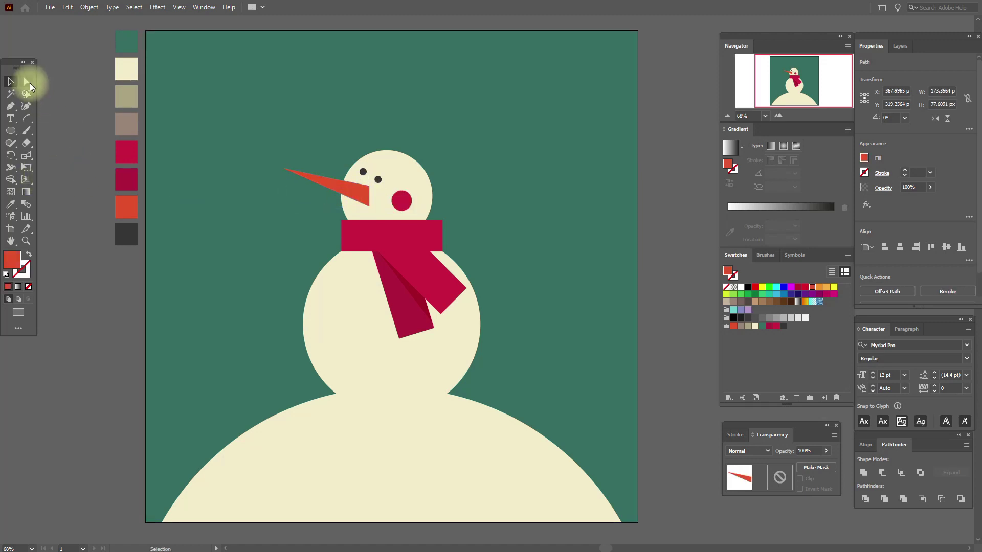
{"action": "left_click", "coordinate": [264, 158]}
{"action": "left_click_drag", "start_coordinate": [284, 168], "coordinate": [300, 177]}
{"action": "left_click_drag", "start_coordinate": [370, 188], "coordinate": [367, 200]}
{"action": "left_click", "coordinate": [366, 193]}
{"action": "left_click", "coordinate": [10, 81]}
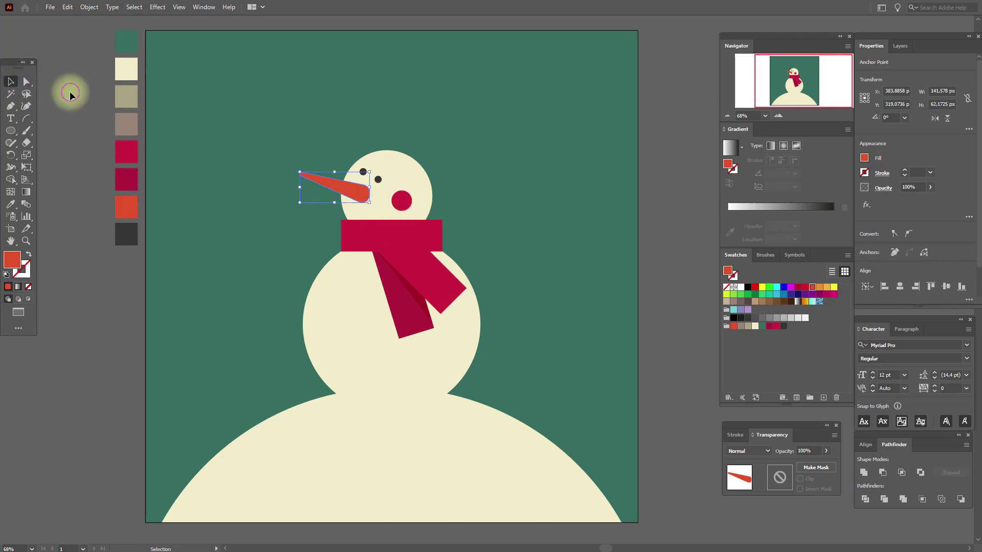
{"action": "left_click", "coordinate": [69, 91]}
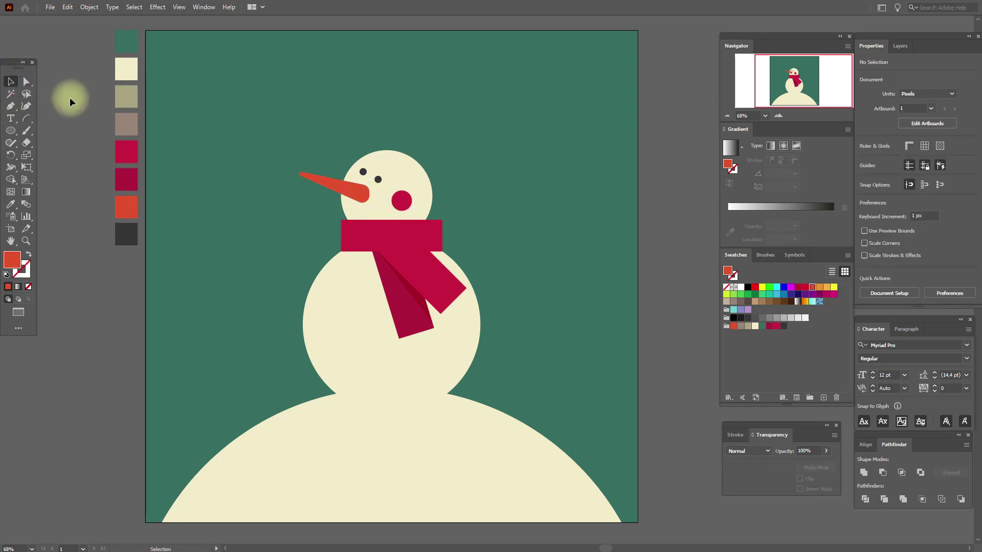
Draw a mouth arc about 24 x 24 px with no fill and a dark grey (333333) stroke, and place it below the nose
{"action": "left_click", "coordinate": [10, 203]}
{"action": "left_click", "coordinate": [127, 234]}
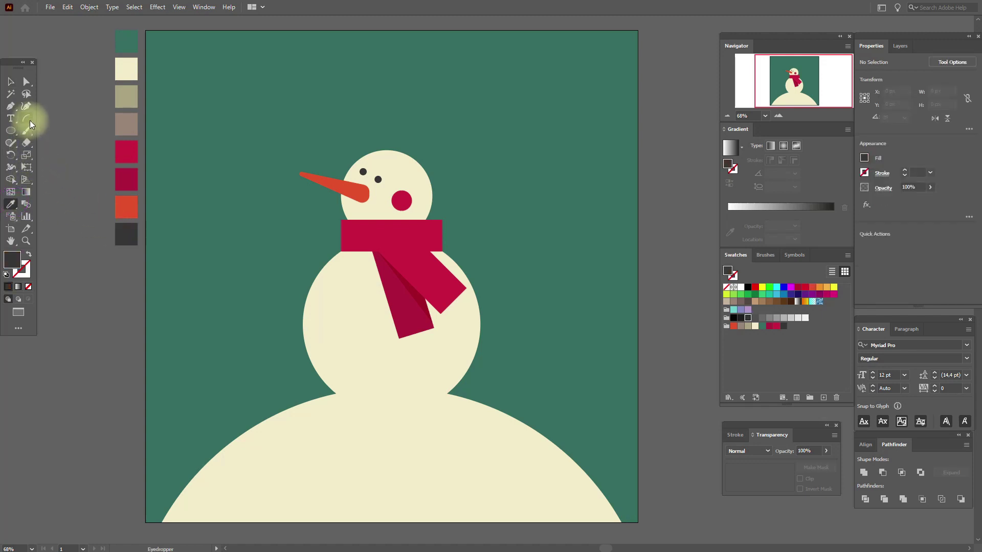
{"action": "left_click", "coordinate": [27, 118]}
{"action": "left_click_drag", "start_coordinate": [285, 254], "coordinate": [293, 268]}
{"action": "left_click", "coordinate": [10, 81]}
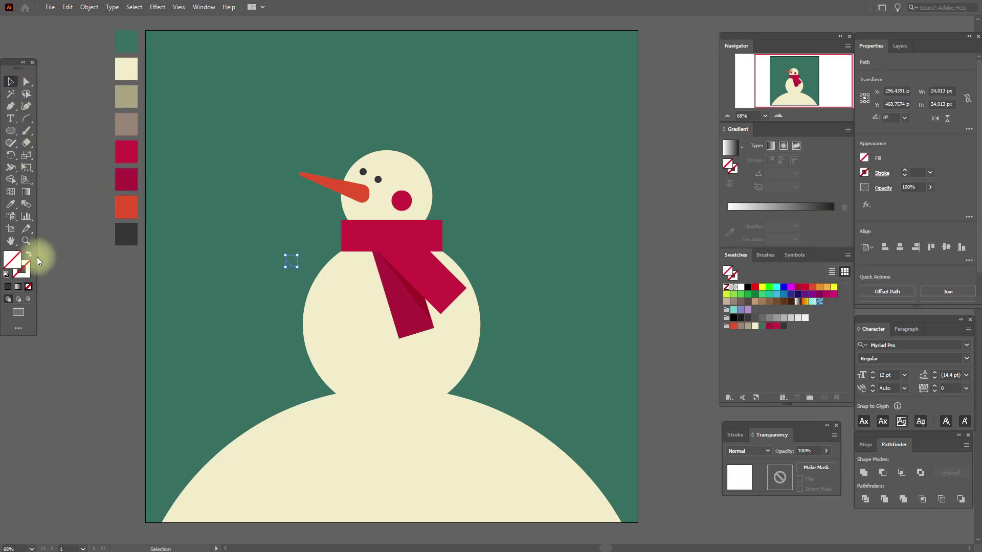
{"action": "left_click", "coordinate": [22, 268]}
{"action": "left_click", "coordinate": [784, 327]}
{"action": "mouse_move", "coordinate": [289, 263]}
{"action": "left_mouse_down"}
{"action": "mouse_move", "coordinate": [366, 216]}
{"action": "mouse_move", "coordinate": [356, 213]}
{"action": "left_mouse_up"}
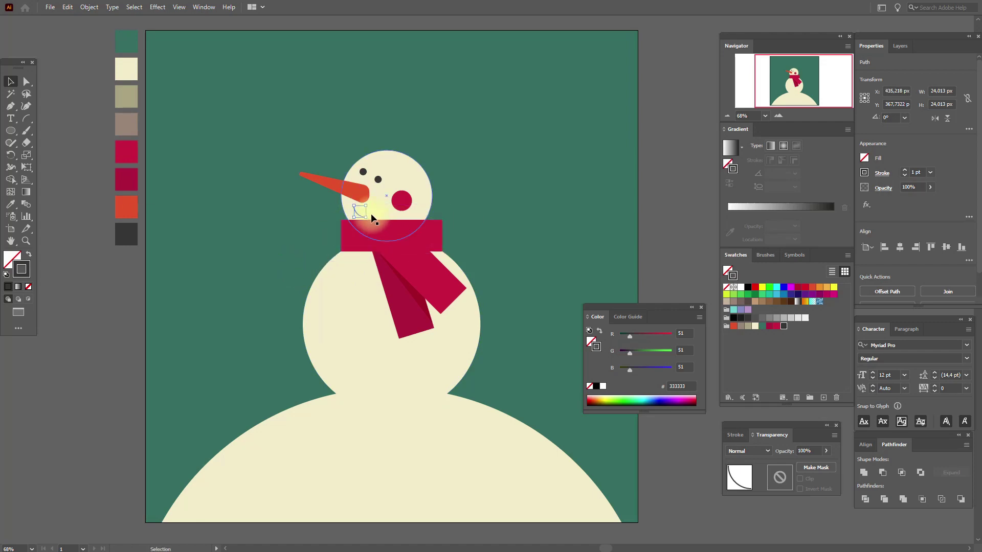
Rotate the mouth arc about 23.6° into a smile and apply the 3 pt. Round brush
{"action": "left_click", "coordinate": [26, 241]}
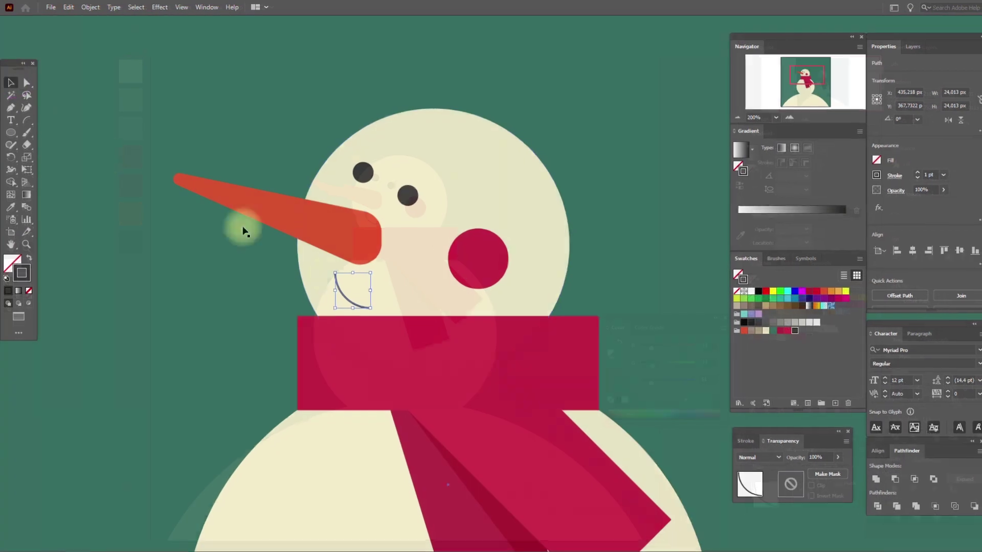
{"action": "key", "text": "v"}
{"action": "left_click_drag", "start_coordinate": [373, 285], "coordinate": [355, 295]}
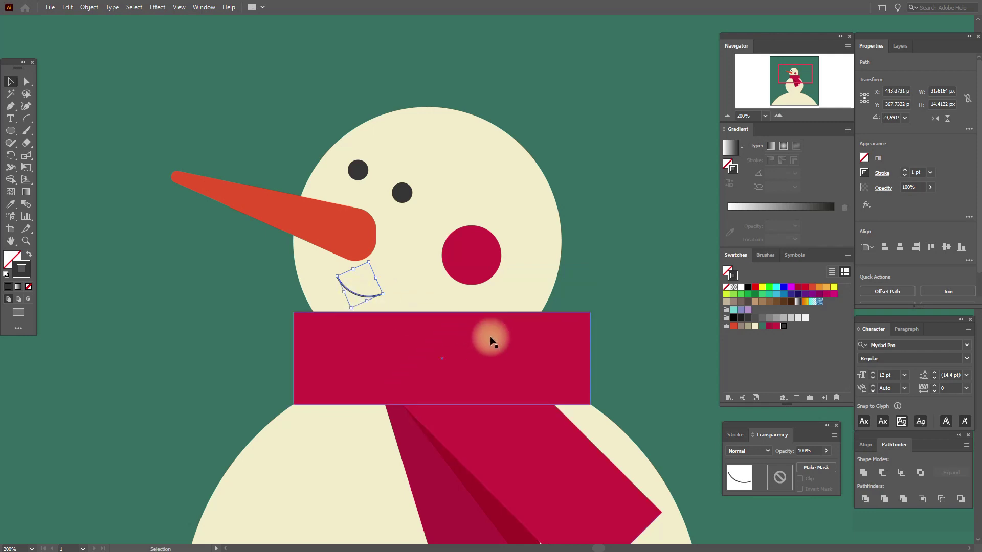
{"action": "left_click", "coordinate": [766, 254]}
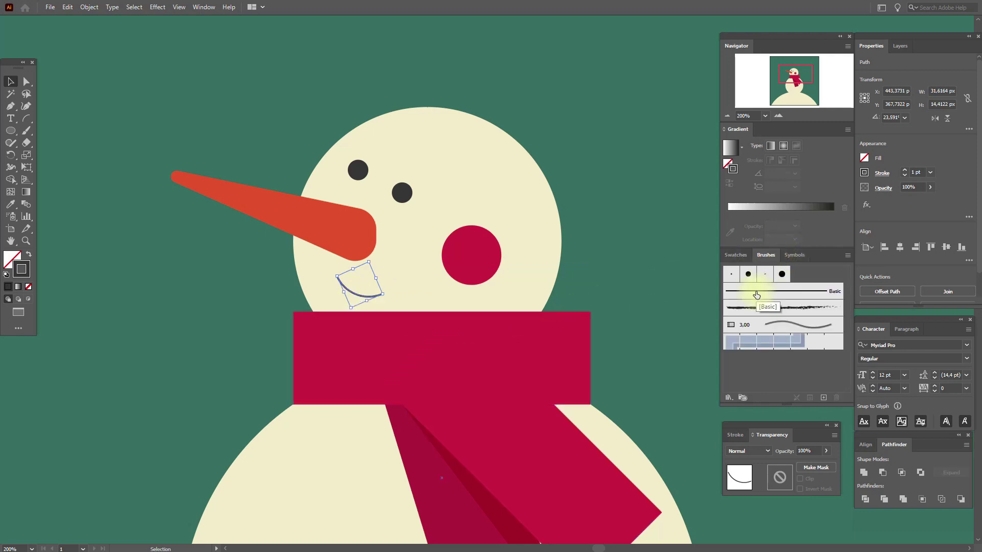
{"action": "left_click", "coordinate": [731, 277]}
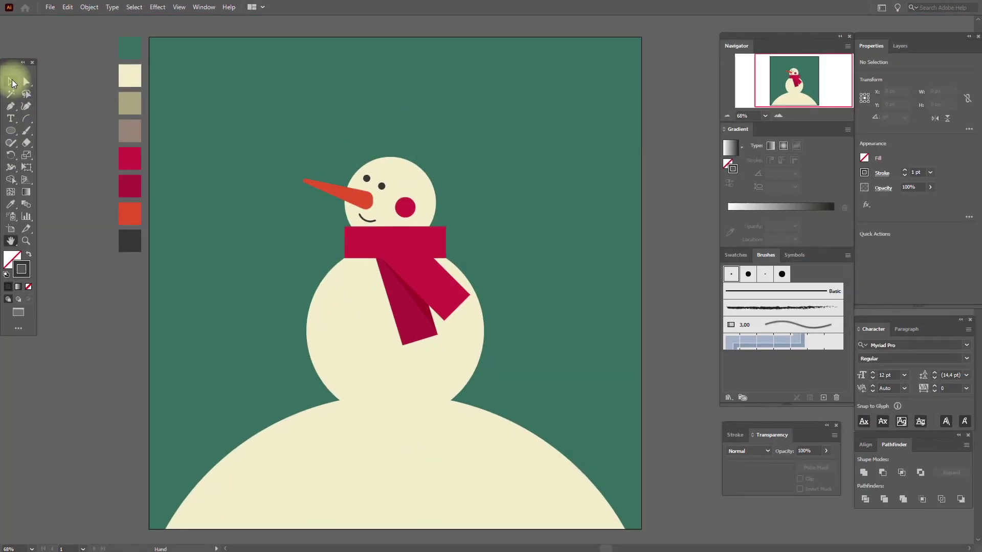
Nudge the mouth about 2 px left and 3 px up
{"action": "left_click", "coordinate": [11, 82]}
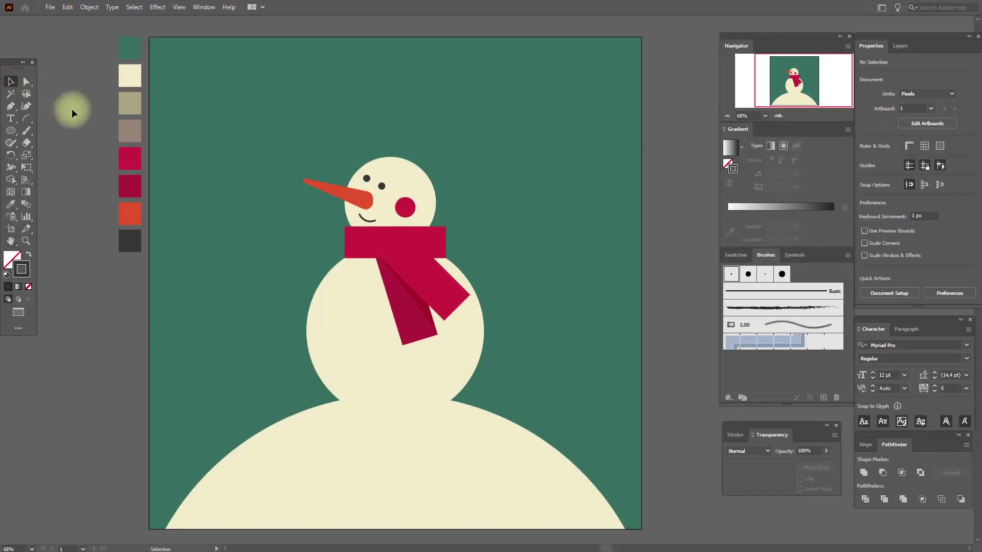
{"action": "left_click", "coordinate": [374, 222]}
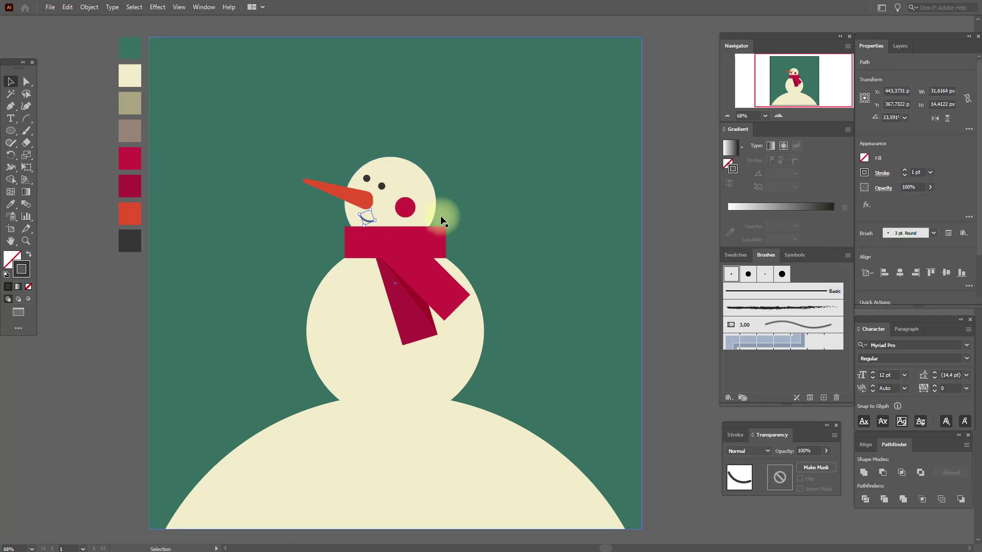
{"action": "key", "text": "Left"}
{"action": "key", "text": "Left"}
{"action": "key", "text": "Left"}
{"action": "key", "text": "Left"}
{"action": "key", "text": "Left"}
{"action": "key", "text": "Left"}
{"action": "key", "text": "Down"}
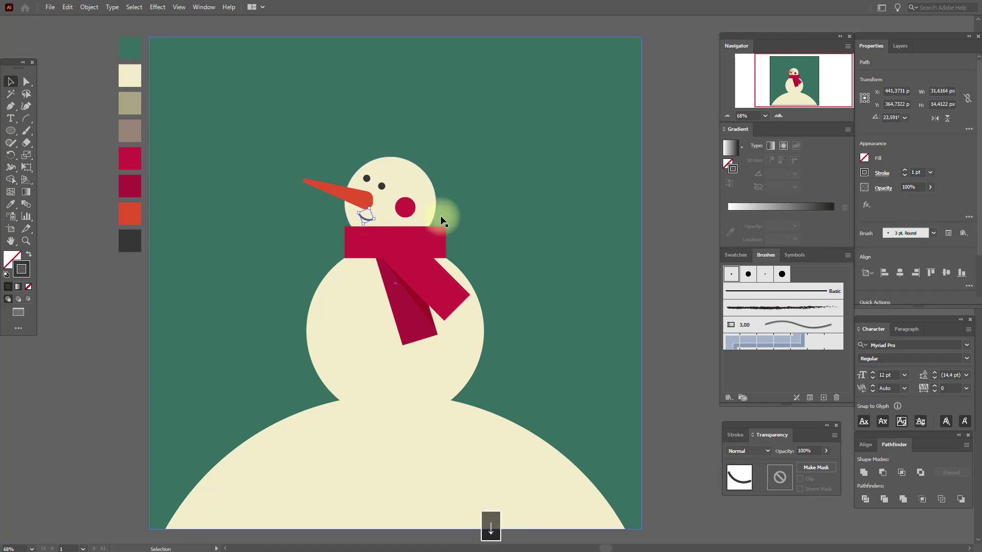
Nudge the right eye slightly down, and shift both eyes a little lower together
{"action": "left_click", "coordinate": [366, 178]}
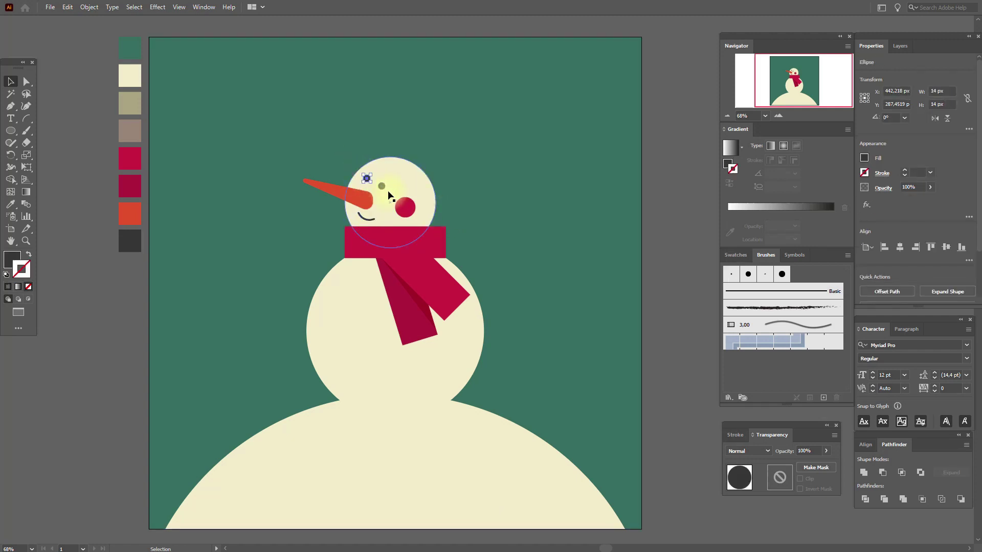
{"action": "left_click", "coordinate": [382, 187]}
{"action": "key", "text": "Down"}
{"action": "key", "text": "Down"}
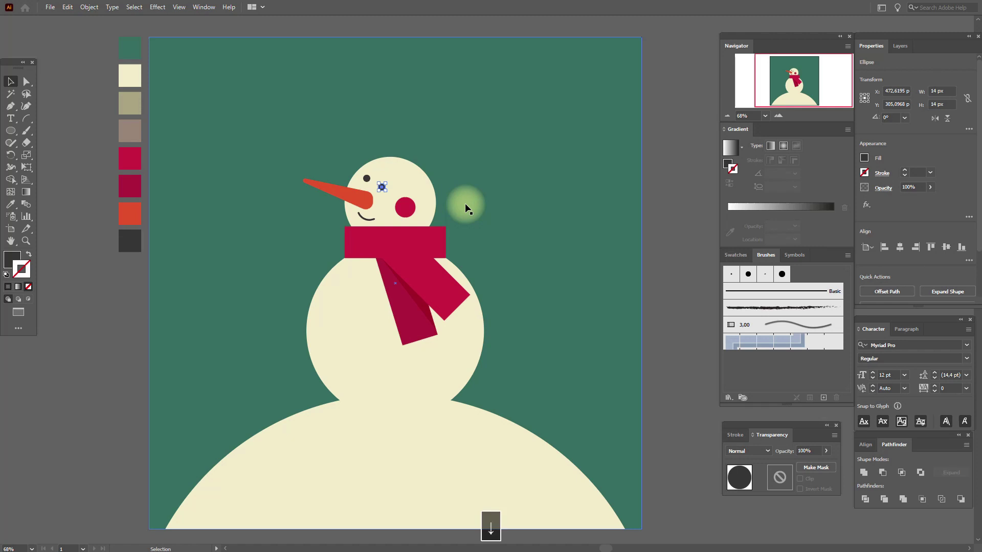
{"action": "left_click", "coordinate": [367, 178], "text": "shift"}
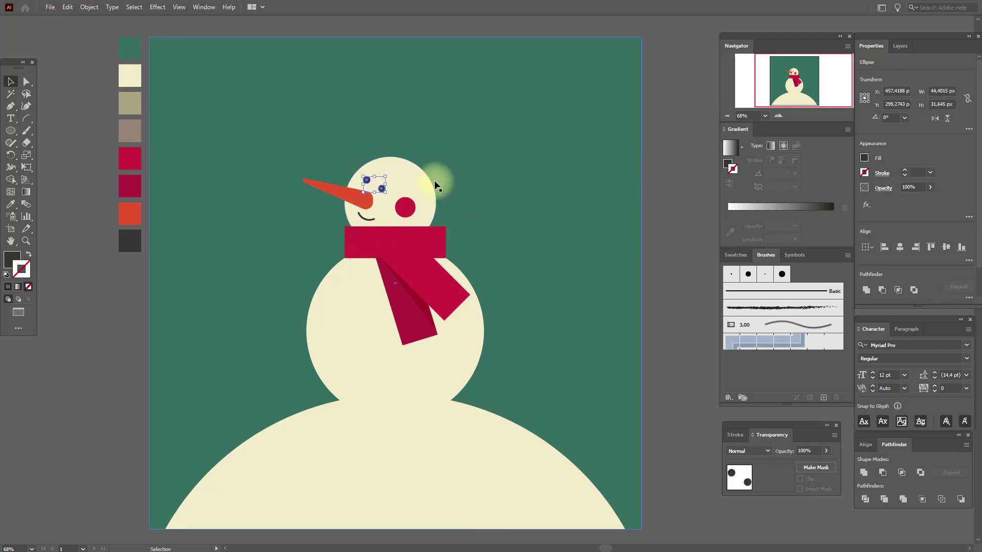
{"action": "left_click", "coordinate": [670, 206]}
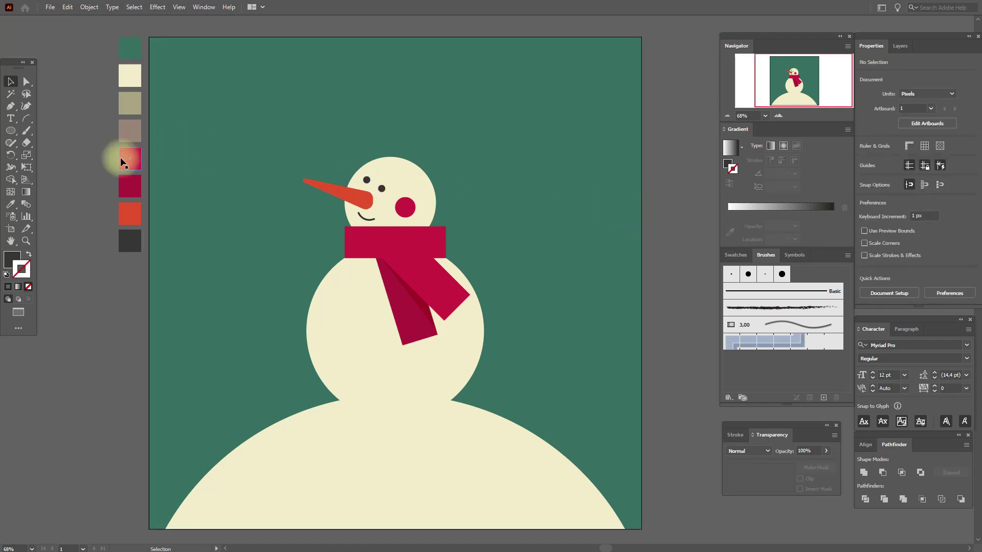
Move the Color panel off the artboard to below the brushes, and create a 28 x 28 px dark grey circle left of the scarf
{"action": "left_click", "coordinate": [11, 258]}
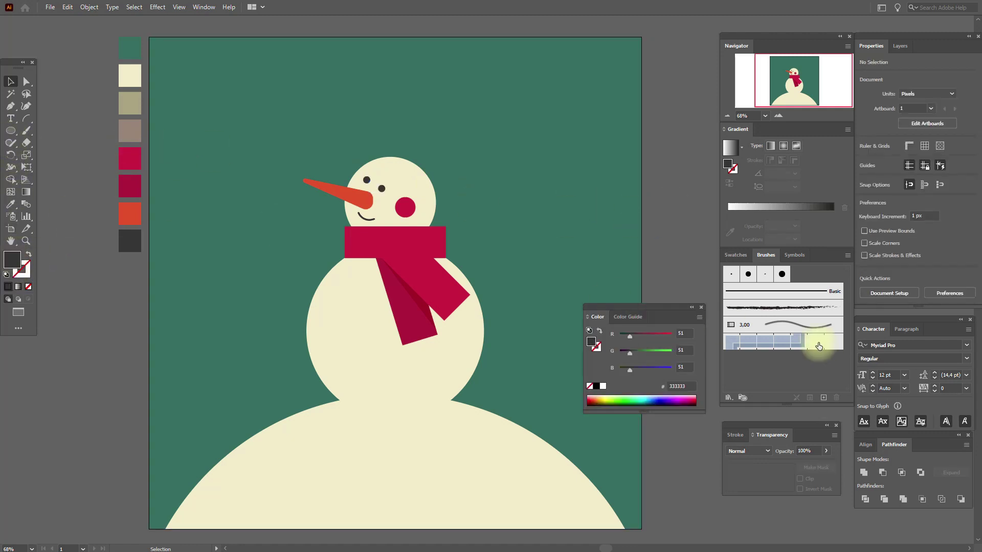
{"action": "mouse_move", "coordinate": [704, 321]}
{"action": "left_mouse_down"}
{"action": "mouse_move", "coordinate": [815, 419]}
{"action": "mouse_move", "coordinate": [808, 413]}
{"action": "left_mouse_up"}
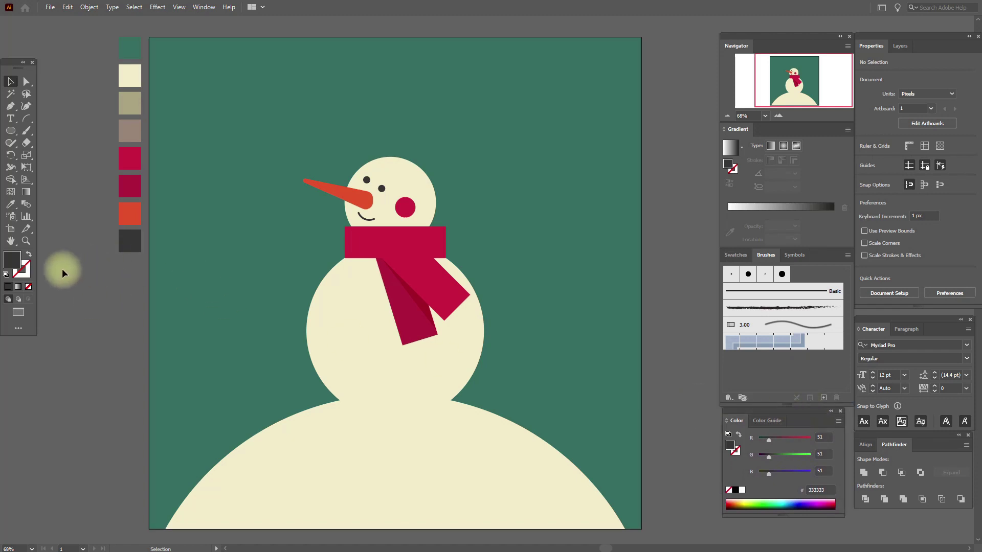
{"action": "left_click", "coordinate": [11, 130]}
{"action": "left_click", "coordinate": [279, 251]}
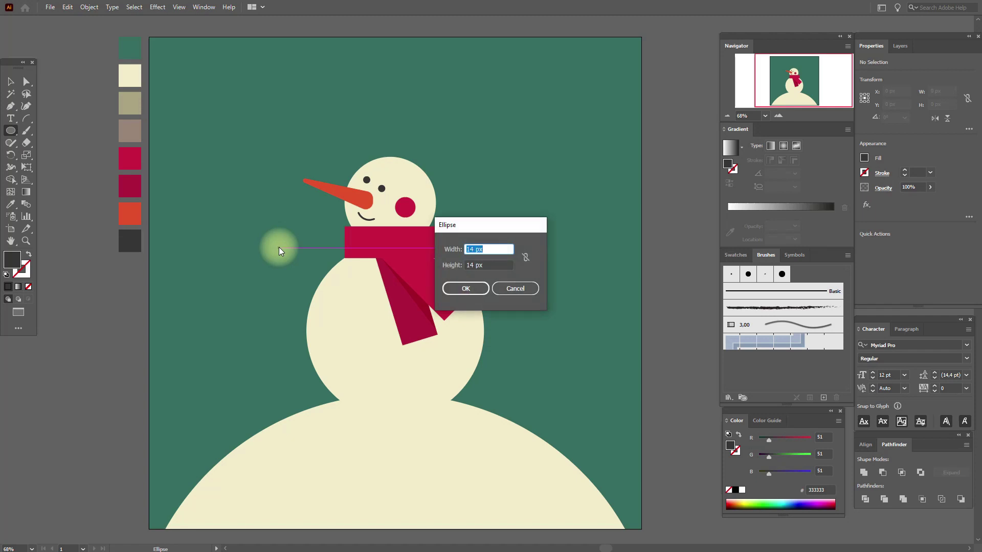
{"action": "left_click", "coordinate": [490, 265]}
{"action": "type", "text": "28"}
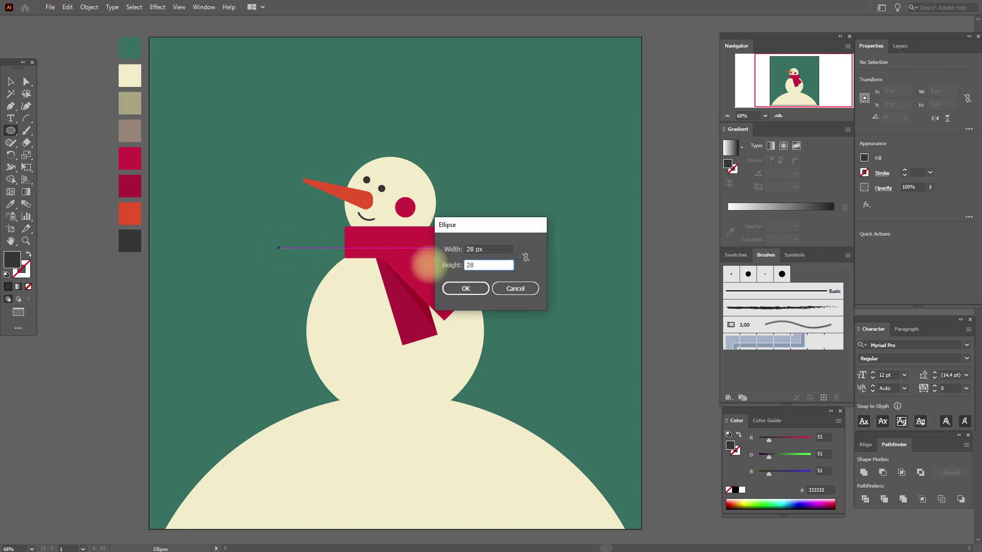
{"action": "left_click", "coordinate": [457, 288]}
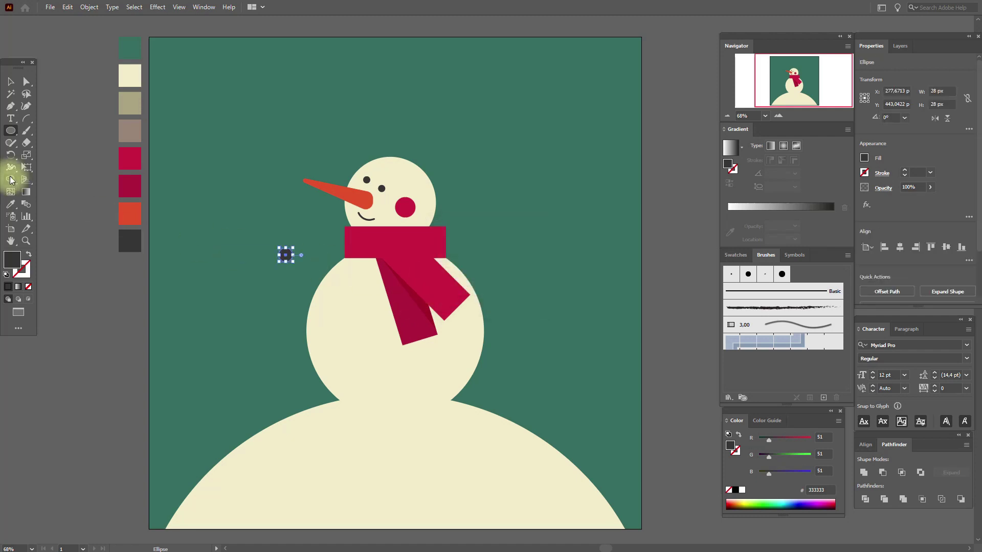
Move the circle onto the torso's upper left as a button and paste two copies, placing the first below it
{"action": "left_click", "coordinate": [11, 82]}
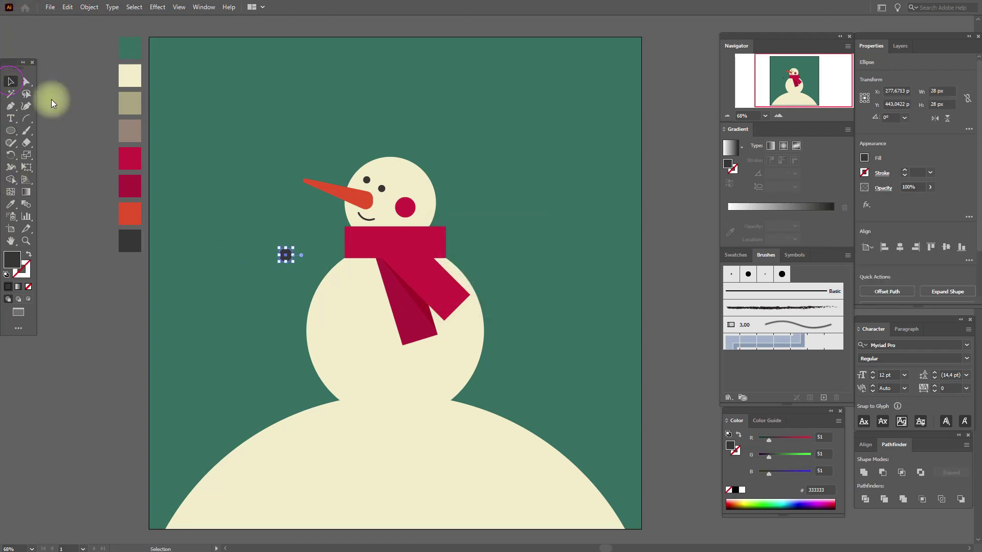
{"action": "left_click_drag", "start_coordinate": [286, 256], "coordinate": [342, 289]}
{"action": "left_click_drag", "start_coordinate": [342, 289], "coordinate": [344, 284]}
{"action": "key", "text": "ctrl+c"}
{"action": "key", "text": "ctrl+v"}
{"action": "left_click_drag", "start_coordinate": [490, 279], "coordinate": [331, 310]}
{"action": "key", "text": "ctrl+v"}
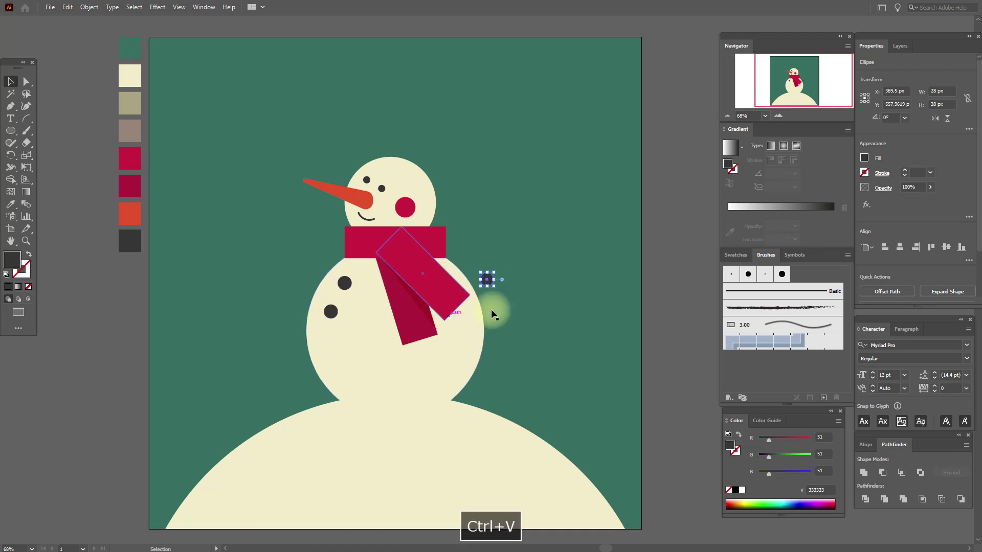
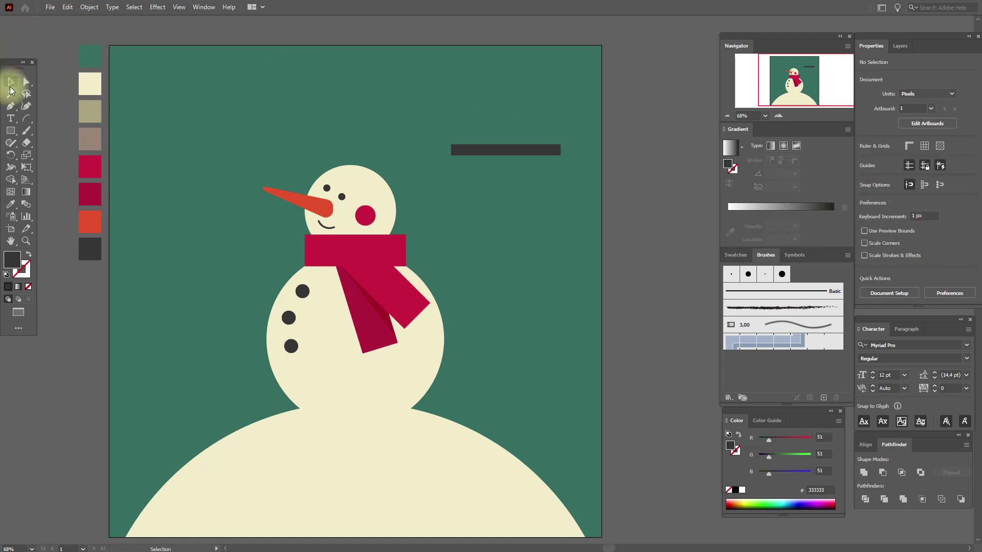
Create a 165 x 144 px dark grey rectangle and centre it on the long dark grey bar as the hat's crown
{"action": "left_click", "coordinate": [486, 73]}
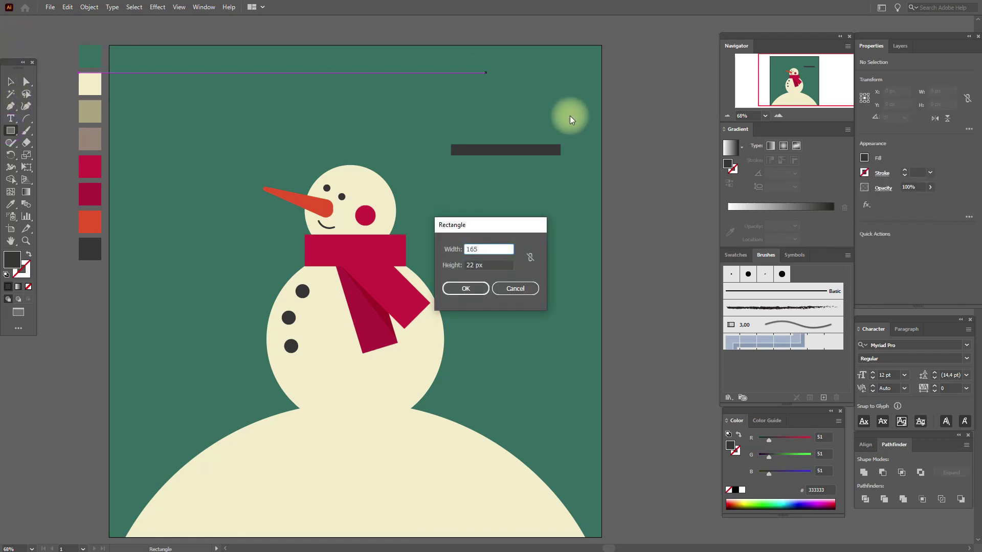
{"action": "key", "text": "Tab"}
{"action": "type", "text": "144"}
{"action": "left_click", "coordinate": [470, 289]}
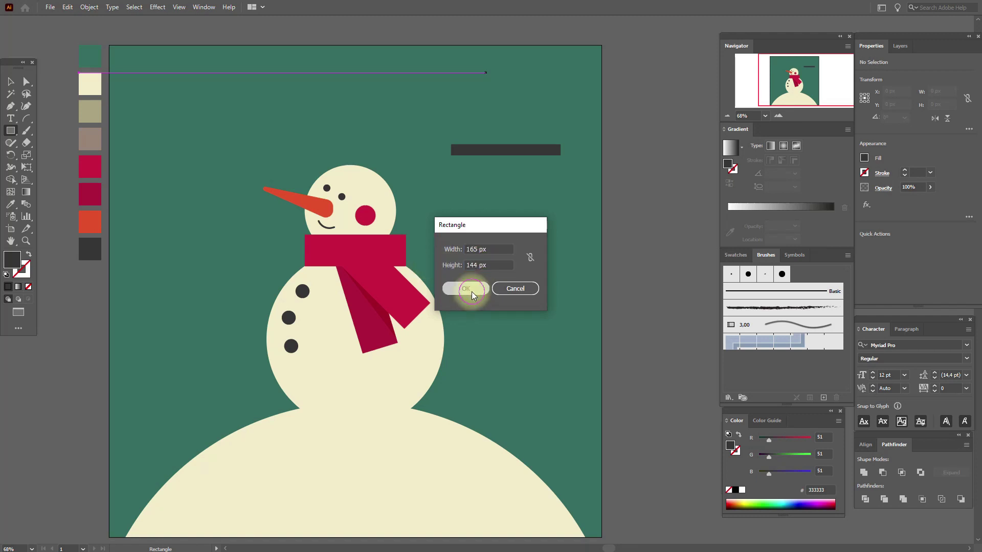
{"action": "left_click", "coordinate": [11, 81]}
{"action": "mouse_move", "coordinate": [536, 109]}
{"action": "left_mouse_down"}
{"action": "mouse_move", "coordinate": [507, 103]}
{"action": "mouse_move", "coordinate": [516, 111]}
{"action": "left_mouse_up"}
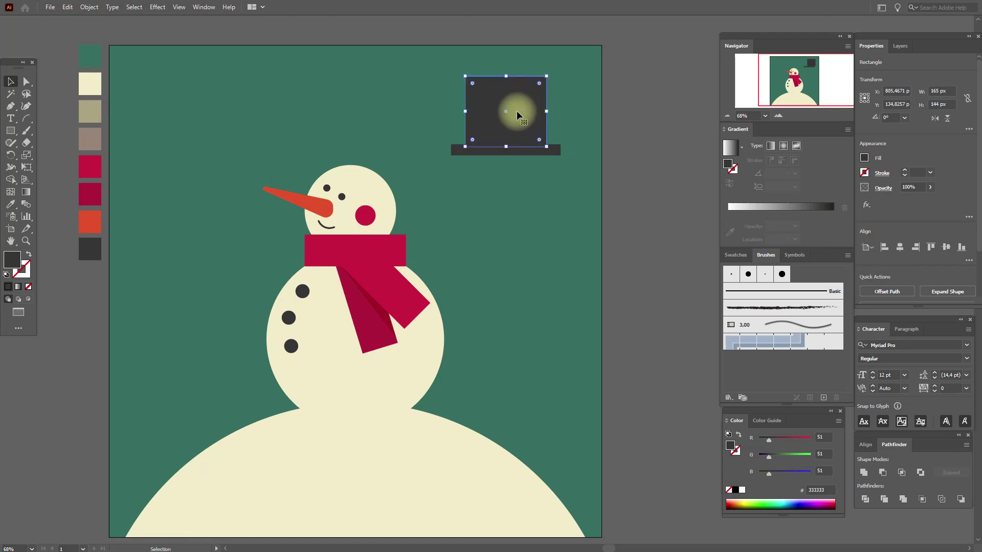
{"action": "left_click", "coordinate": [554, 147], "text": "shift"}
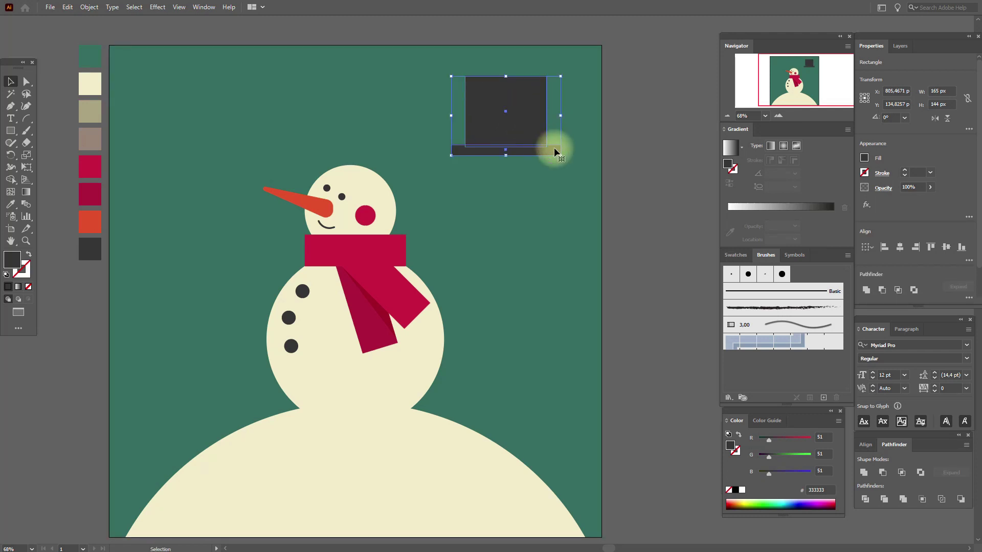
{"action": "left_click", "coordinate": [867, 444]}
{"action": "left_click", "coordinate": [661, 278]}
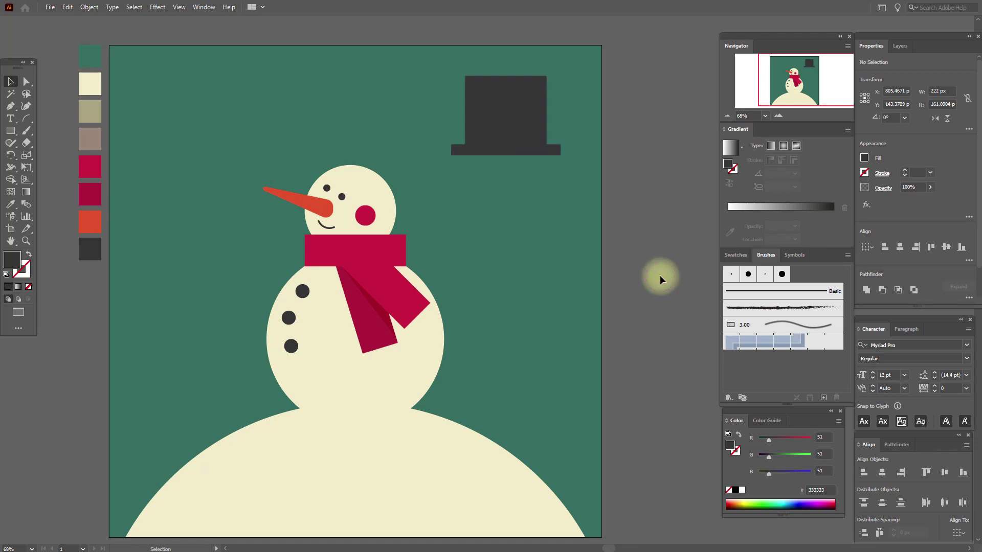
Taper the hat's crown with Free Transform's perspective distortion, narrowing its lower edge slightly and symmetrically
{"action": "left_click", "coordinate": [521, 121]}
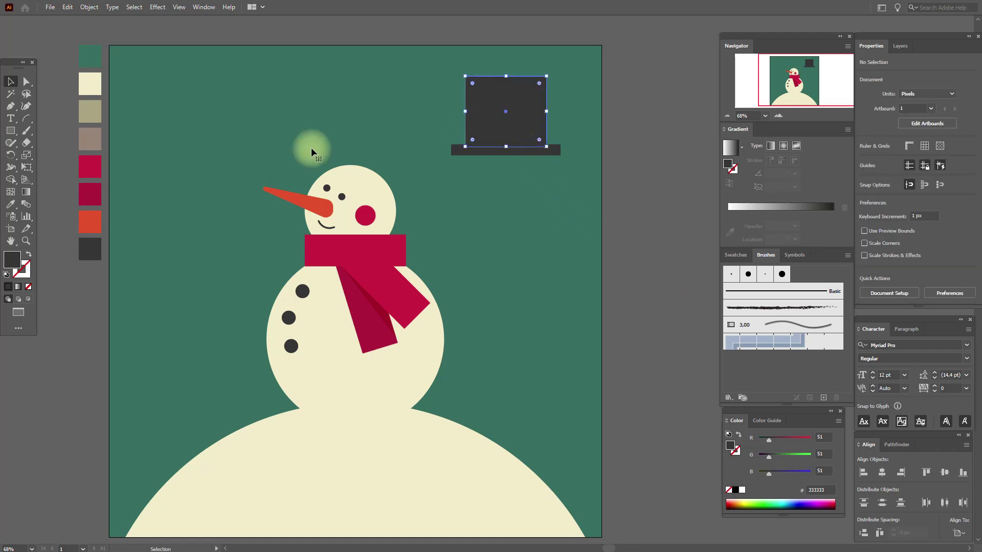
{"action": "left_click", "coordinate": [22, 167]}
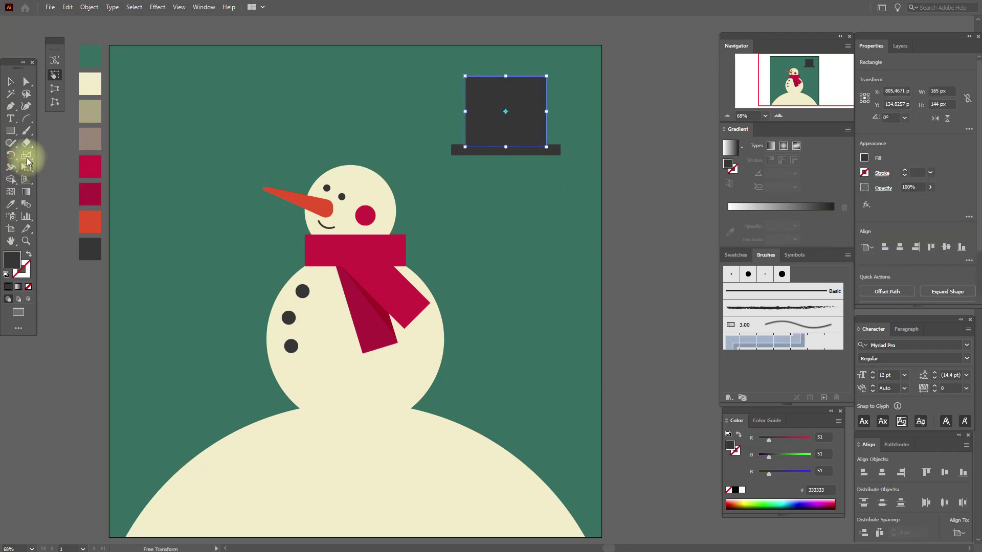
{"action": "left_click", "coordinate": [55, 88]}
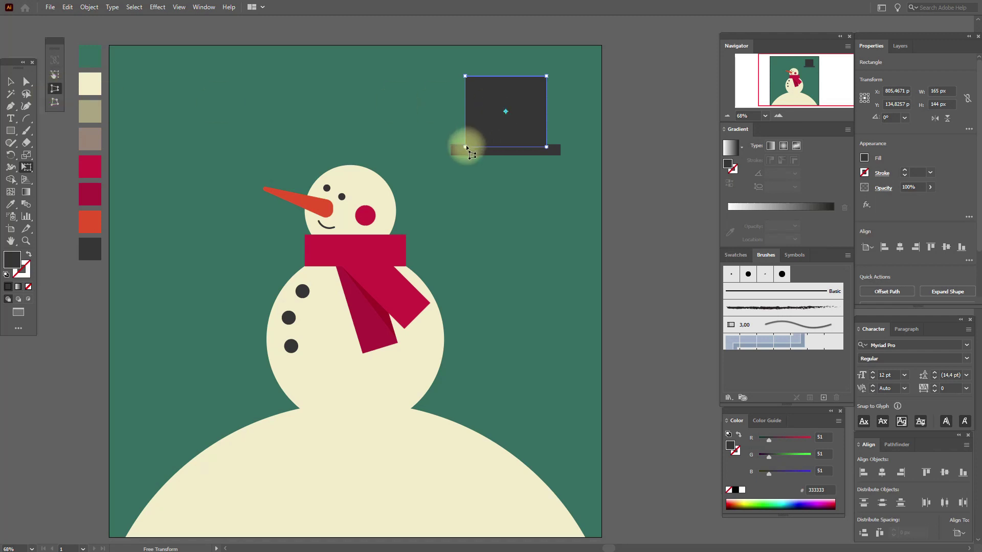
{"action": "left_click_drag", "start_coordinate": [466, 148], "coordinate": [469, 150]}
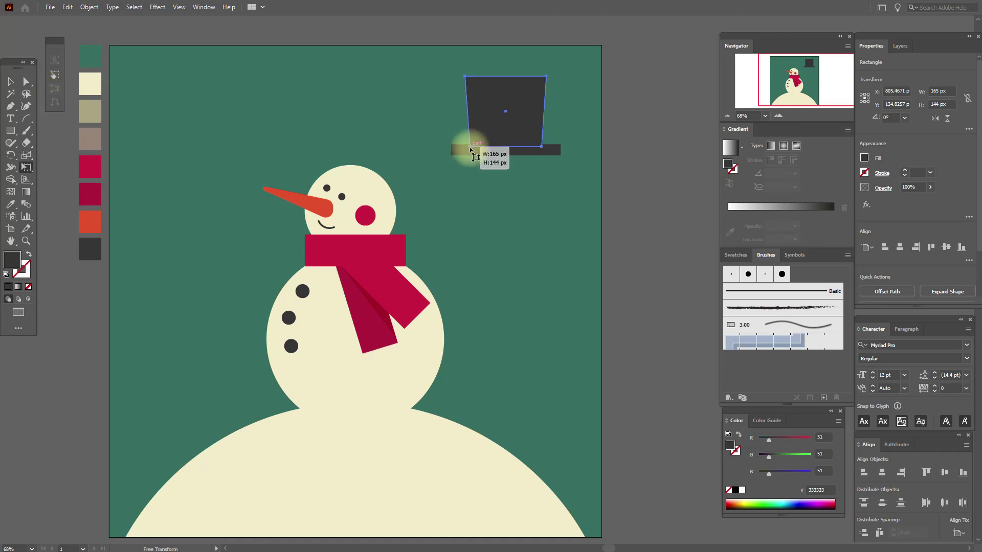
{"action": "left_click_drag", "start_coordinate": [471, 150], "coordinate": [471, 150]}
{"action": "left_click", "coordinate": [11, 81]}
{"action": "left_click", "coordinate": [620, 158]}
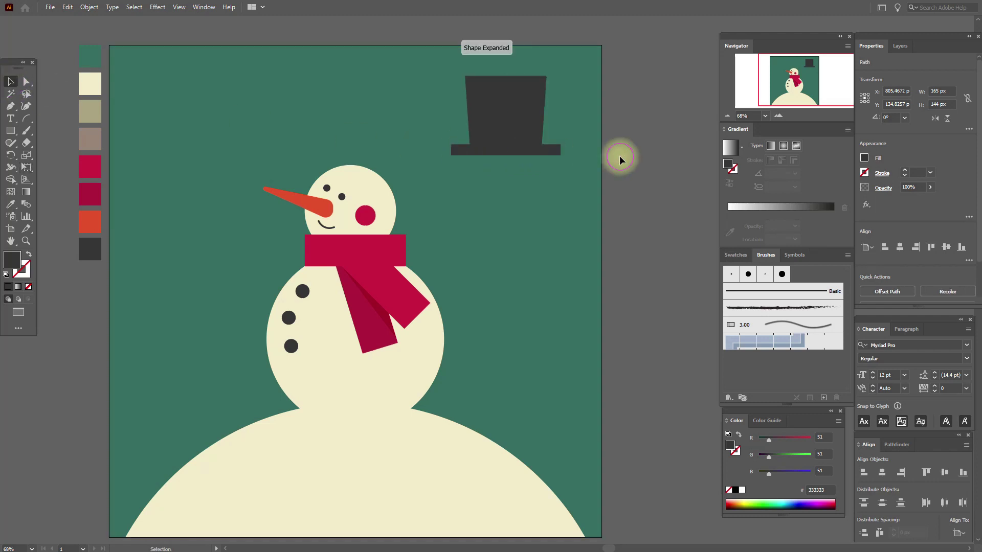
Draw a dark grey rectangle about 165 x 72 px over the crown's lower part, overlapping the brim
{"action": "left_click", "coordinate": [12, 132]}
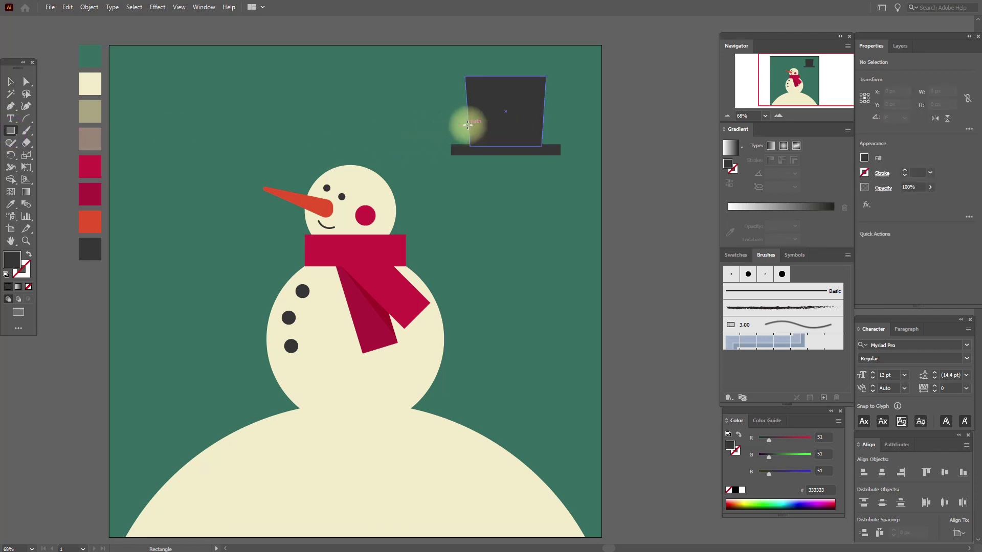
{"action": "left_click_drag", "start_coordinate": [466, 124], "coordinate": [549, 161]}
{"action": "left_click", "coordinate": [10, 83]}
Duplicate the crown in place and intersect the copy with the new rectangle to form a hat band
{"action": "left_click", "coordinate": [496, 103]}
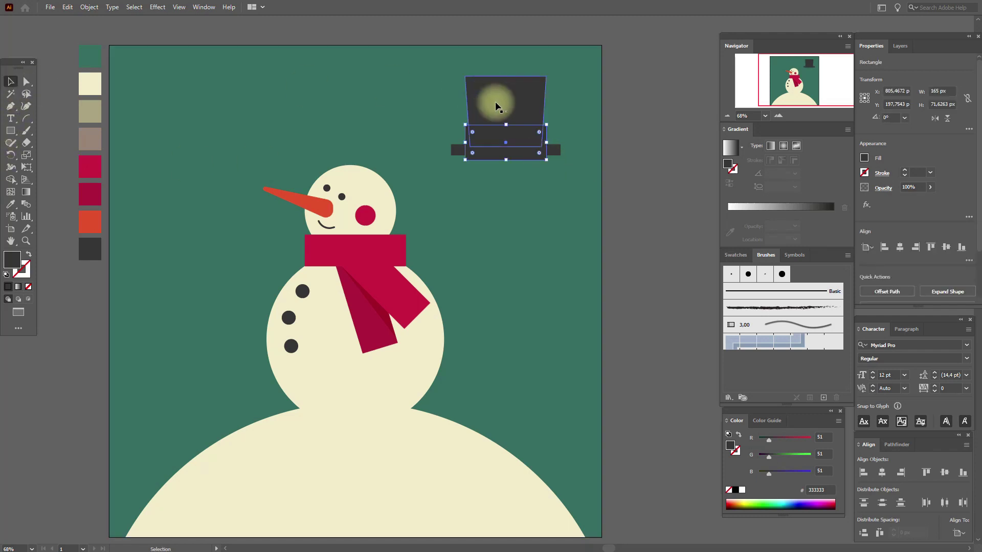
{"action": "key", "text": "a"}
{"action": "key", "text": "ctrl+c"}
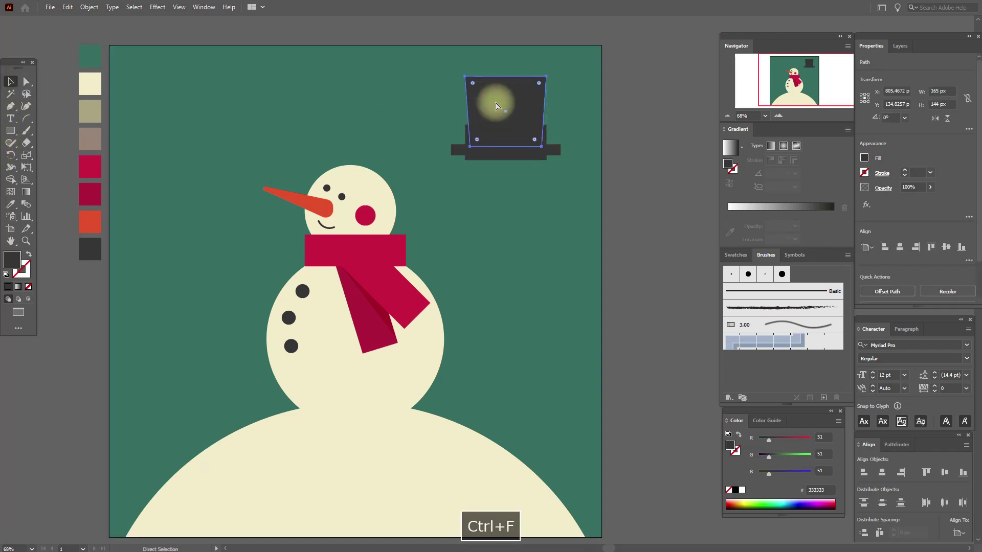
{"action": "left_click", "coordinate": [519, 152], "text": "shift"}
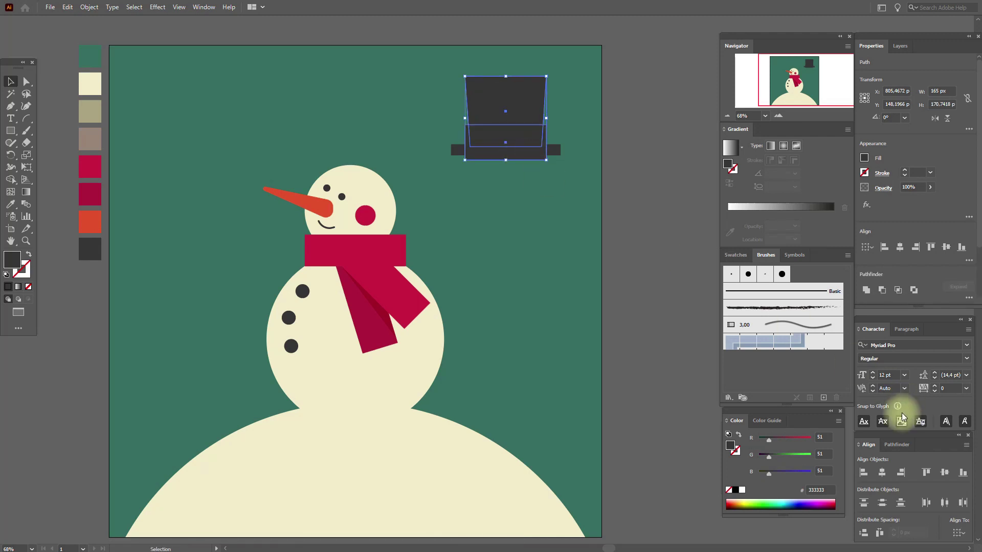
{"action": "left_click", "coordinate": [905, 445]}
{"action": "left_click", "coordinate": [902, 472]}
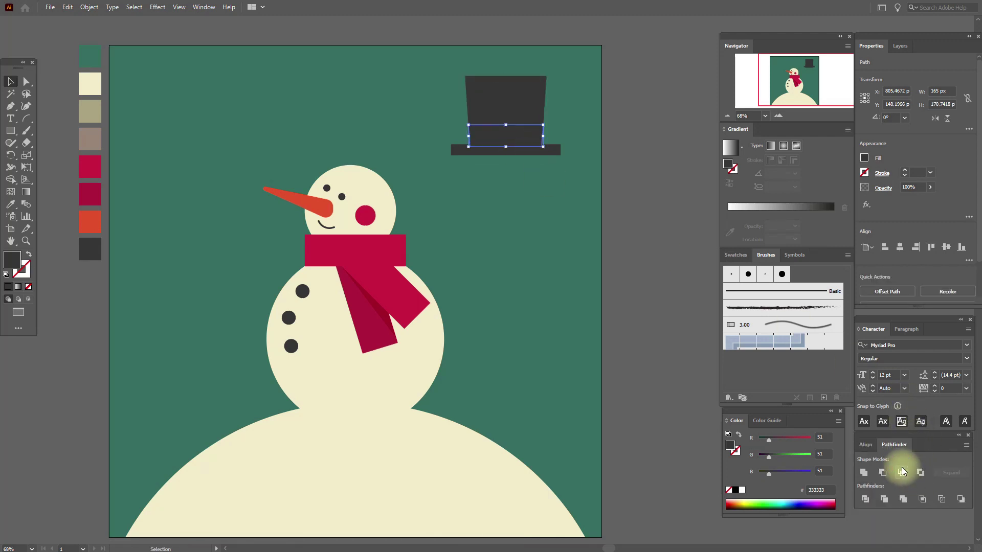
Fill the hat band with the crimson sampled from the palette
{"action": "left_click", "coordinate": [10, 204]}
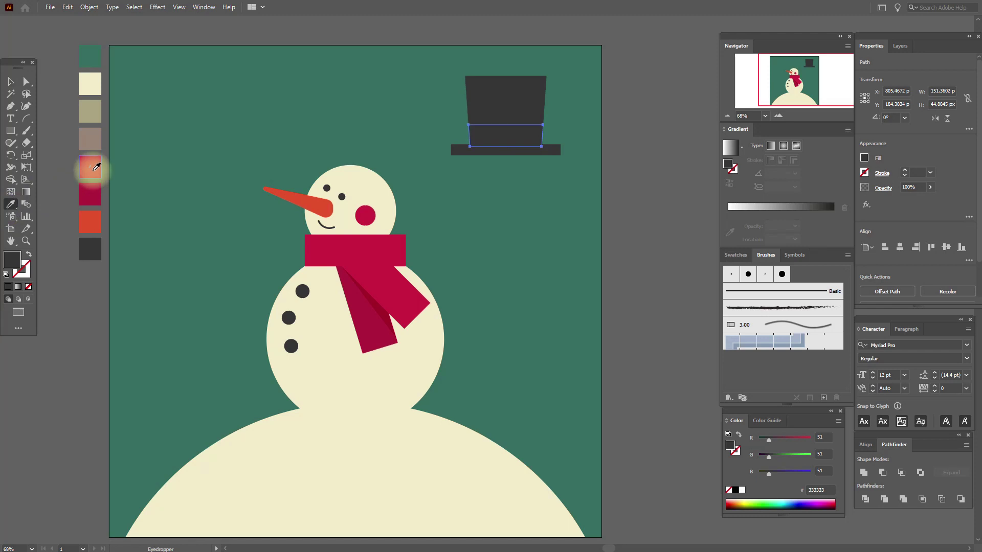
{"action": "left_click", "coordinate": [93, 169]}
{"action": "left_click", "coordinate": [10, 82]}
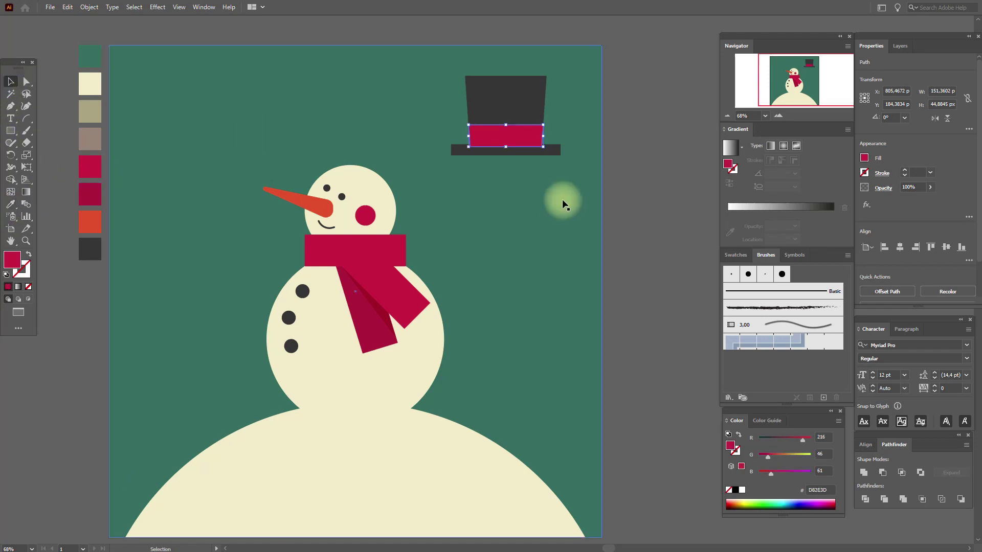
Bring the hat's brim to the front so it overlaps the band
{"action": "left_click", "coordinate": [557, 150]}
{"action": "right_click", "coordinate": [558, 150]}
{"action": "mouse_move", "coordinate": [634, 337]}
{"action": "left_click", "coordinate": [693, 339]}
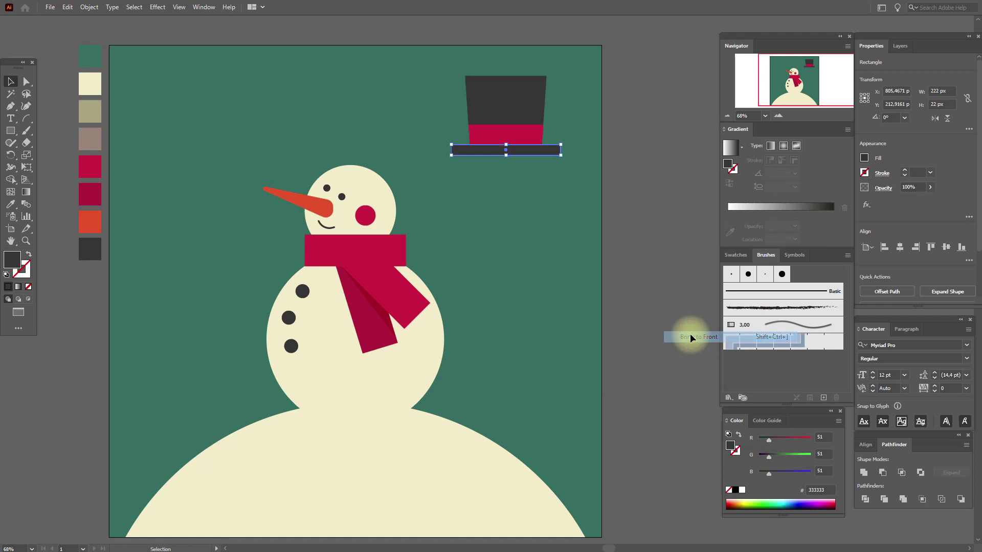
{"action": "left_click", "coordinate": [649, 289]}
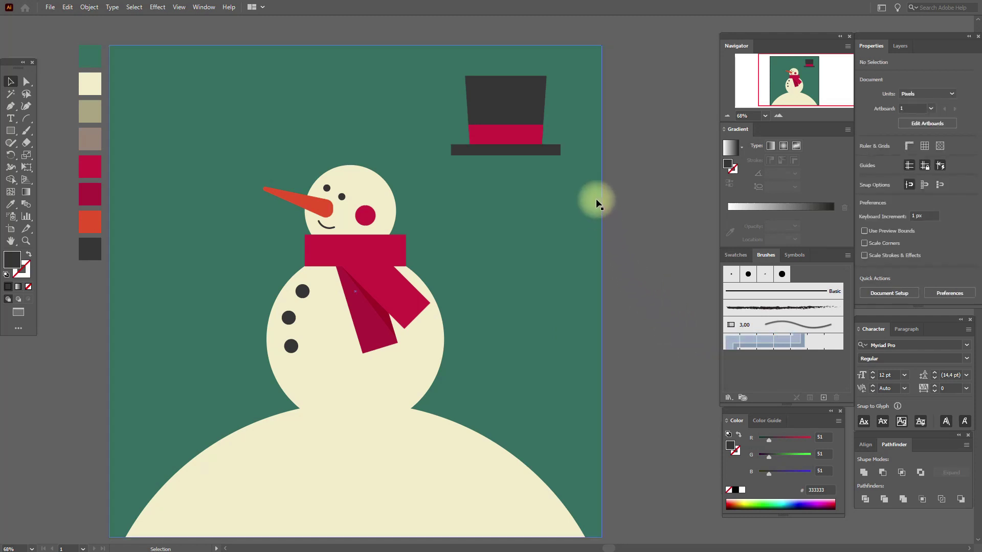
Sample the cream palette colour and draw a circle about 23 px wide near the band's left end
{"action": "left_click", "coordinate": [10, 205]}
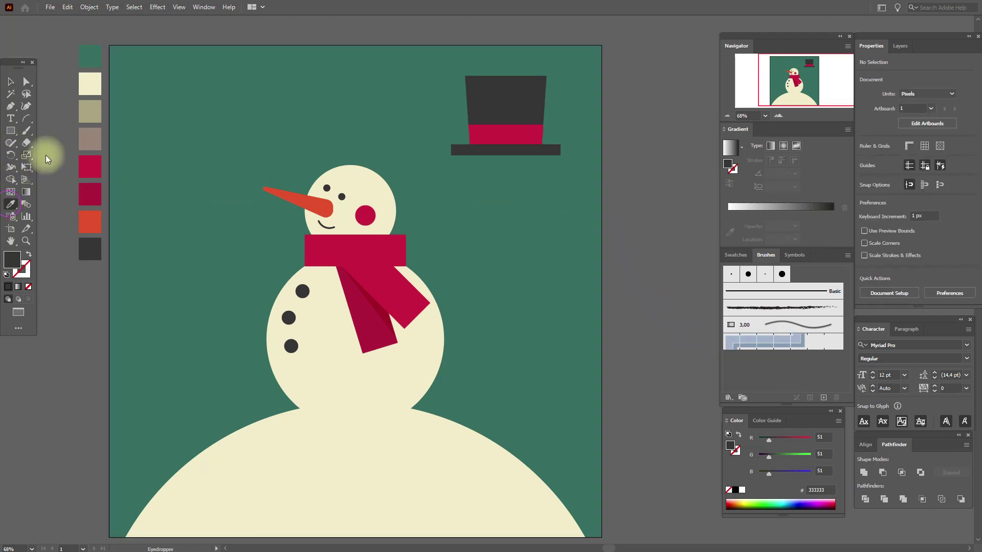
{"action": "left_click", "coordinate": [90, 84]}
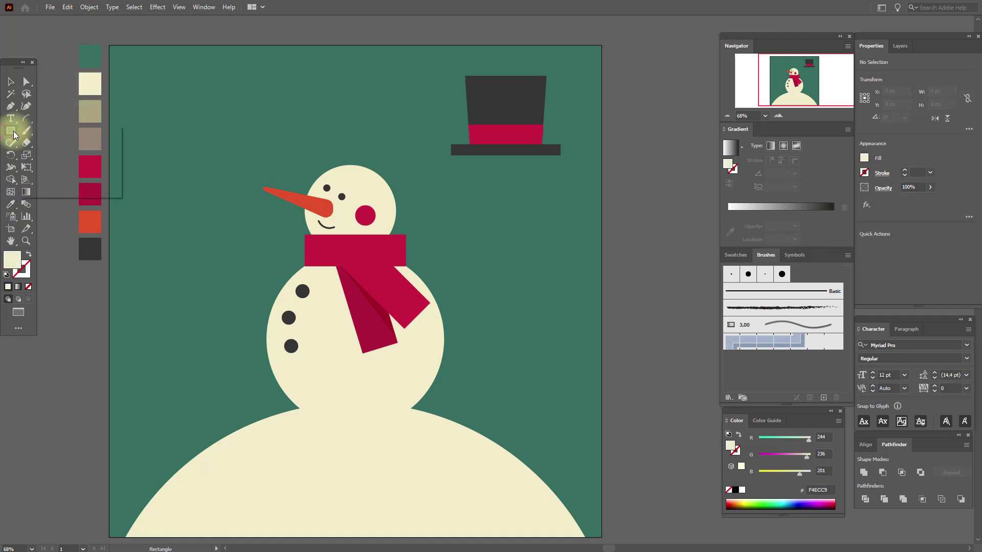
{"action": "left_click_drag", "start_coordinate": [14, 135], "coordinate": [43, 155]}
{"action": "left_click_drag", "start_coordinate": [468, 129], "coordinate": [481, 136]}
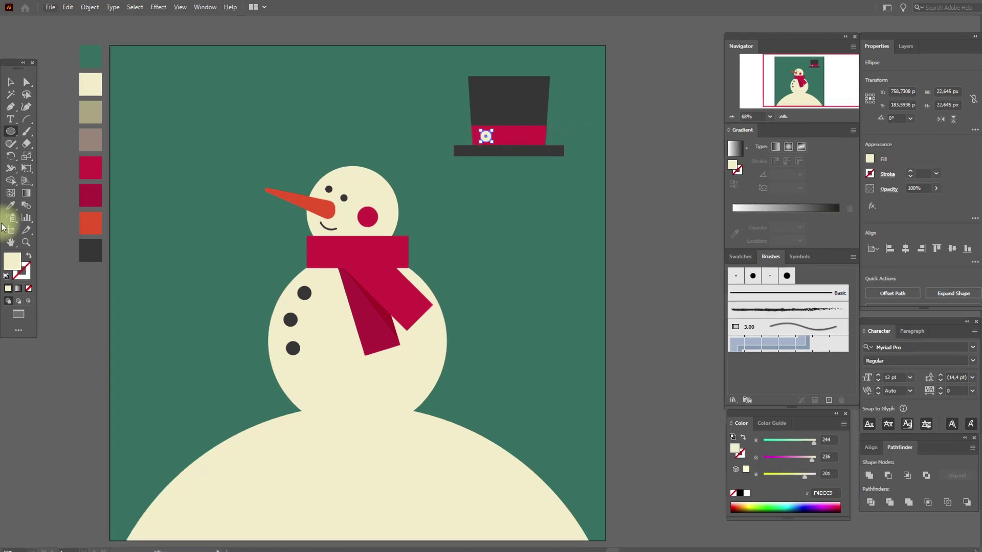
Duplicate the cream circle horizontally along the hat band for a row of three
{"action": "key", "text": "ctrl+equal"}
{"action": "key", "text": "ctrl+equal"}
{"action": "key", "text": "ctrl+equal"}
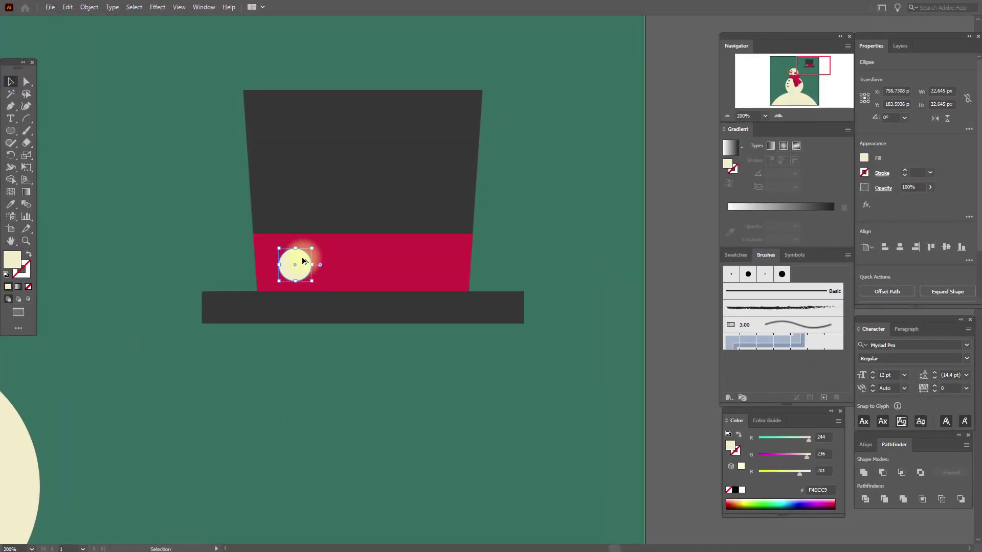
{"action": "left_click_drag", "start_coordinate": [302, 261], "coordinate": [438, 261]}
Distribute the three cream circles evenly in the horizontal direction and nudge them slightly up
{"action": "left_click", "coordinate": [293, 265], "text": "shift"}
{"action": "left_click", "coordinate": [367, 270], "text": "shift"}
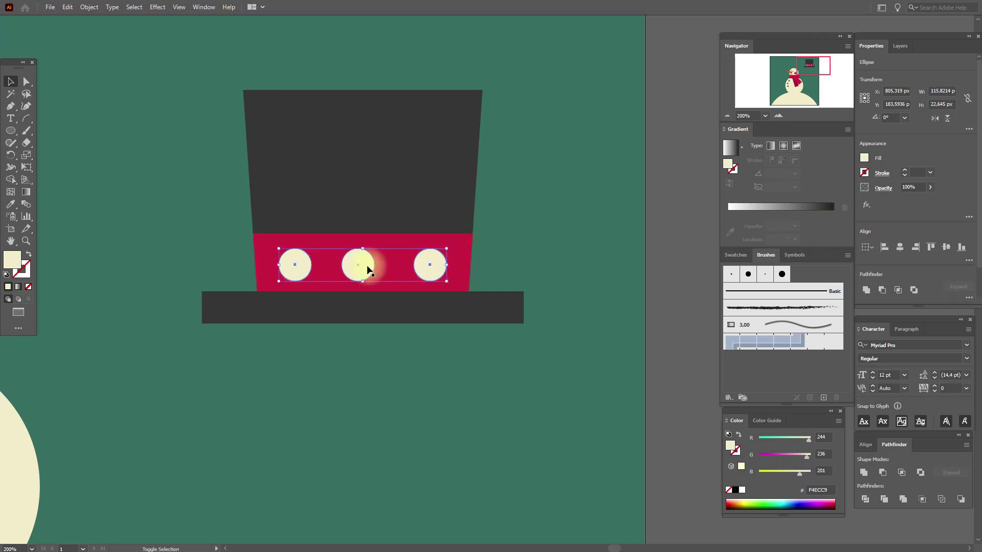
{"action": "left_click", "coordinate": [922, 476]}
{"action": "left_click", "coordinate": [865, 446]}
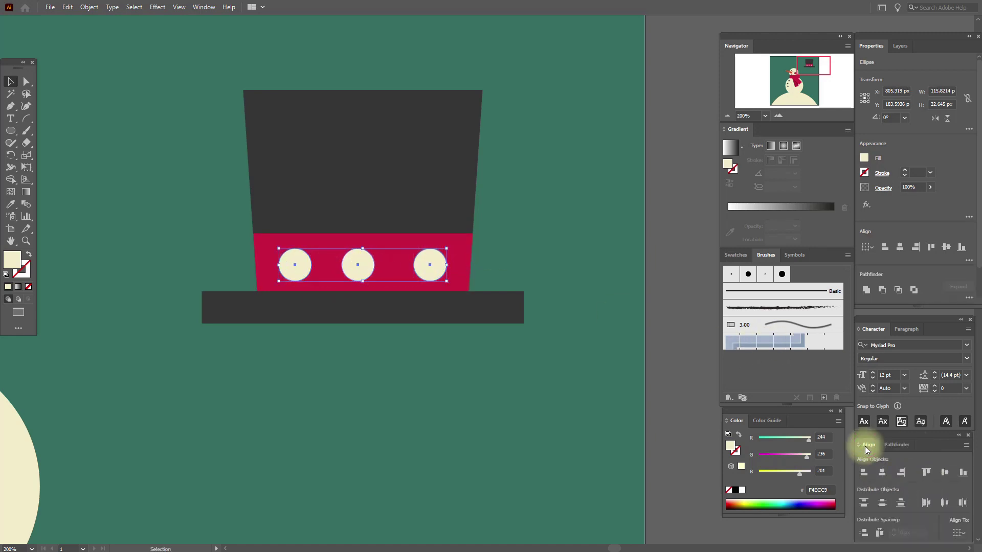
{"action": "left_click", "coordinate": [947, 504]}
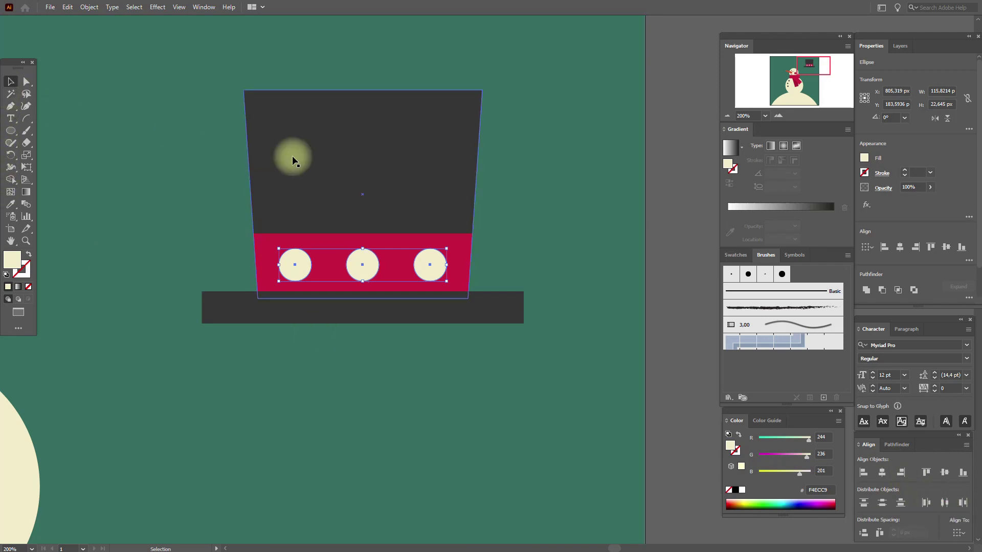
{"action": "key", "text": "Up"}
Select all the hat's parts without the background and group them
{"action": "left_click", "coordinate": [265, 244]}
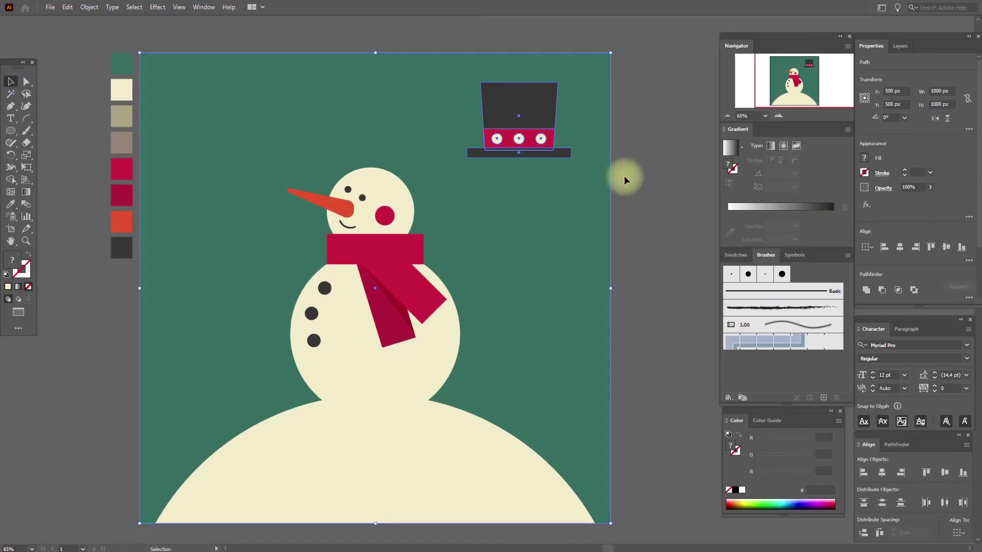
{"action": "key", "text": "ctrl+a"}
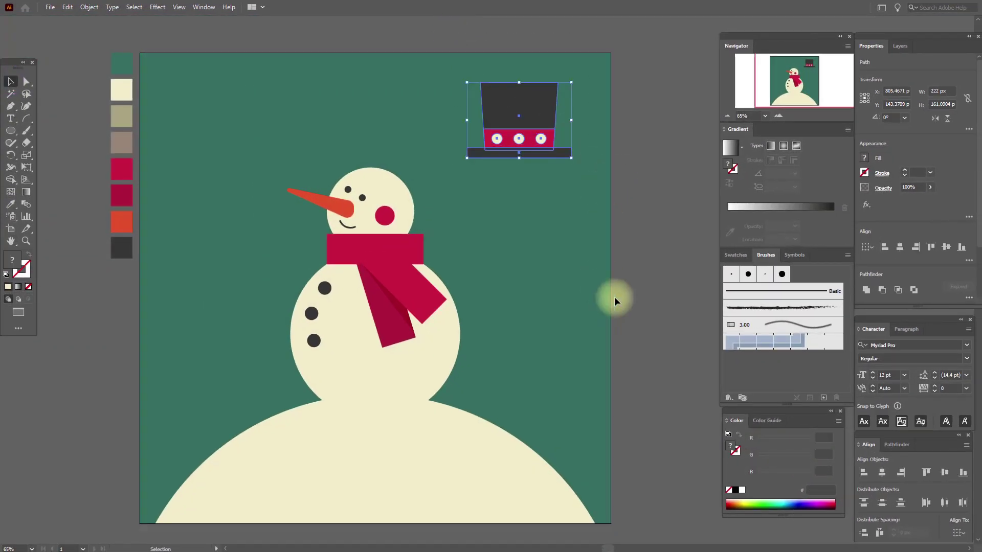
{"action": "right_click", "coordinate": [540, 146]}
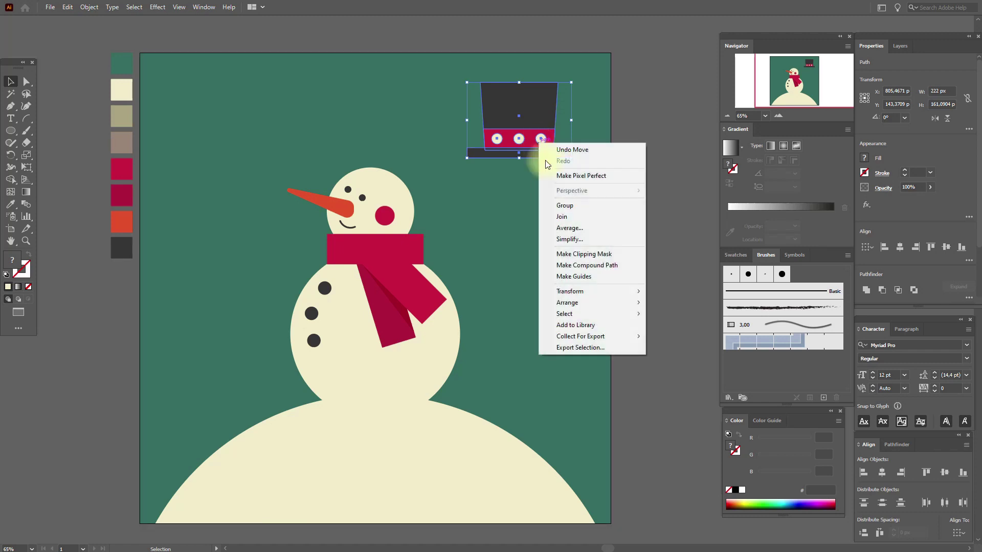
{"action": "left_click", "coordinate": [566, 206]}
Rotate the hat group about 30° clockwise and place it tilted on the snowman's head
{"action": "left_click_drag", "start_coordinate": [577, 119], "coordinate": [576, 154]}
{"action": "left_click_drag", "start_coordinate": [519, 130], "coordinate": [408, 163]}
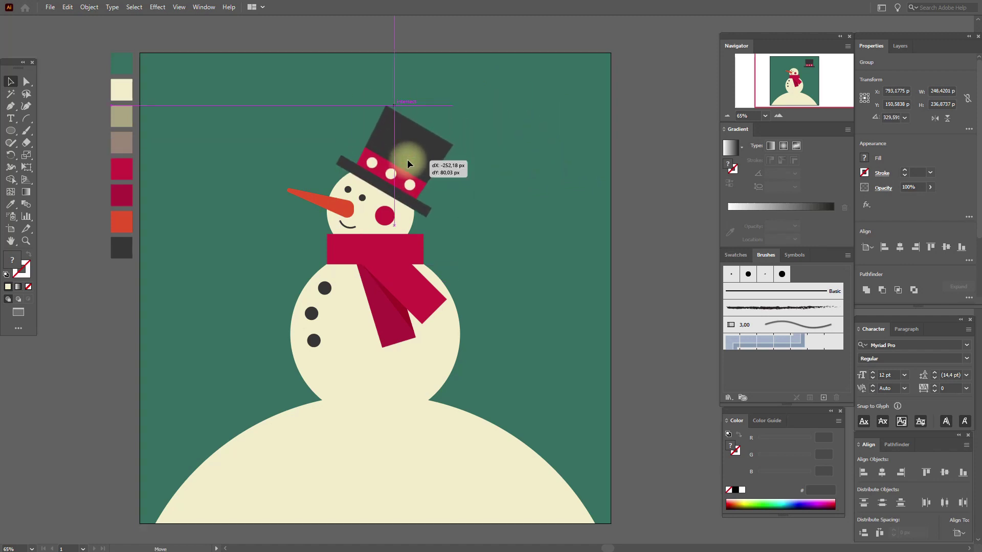
{"action": "left_click_drag", "start_coordinate": [409, 164], "coordinate": [408, 164]}
{"action": "left_click", "coordinate": [663, 176]}
Set up the Paintbrush with the cream color, the 3 pt Round brush and Smooth fidelity
{"action": "left_click", "coordinate": [11, 241]}
{"action": "mouse_move", "coordinate": [326, 358]}
{"action": "left_mouse_down"}
{"action": "mouse_move", "coordinate": [345, 297]}
{"action": "mouse_move", "coordinate": [332, 349]}
{"action": "left_mouse_up"}
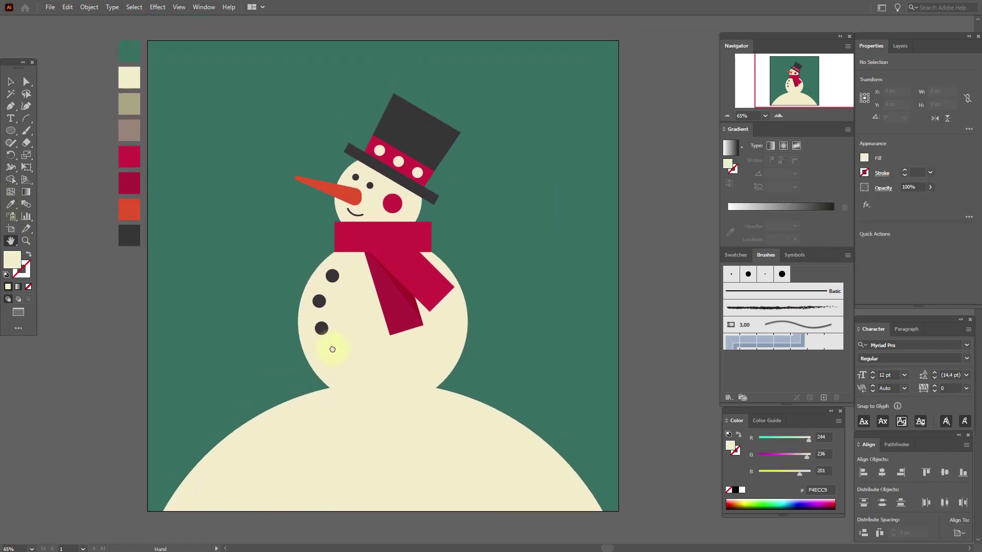
{"action": "left_click", "coordinate": [10, 203]}
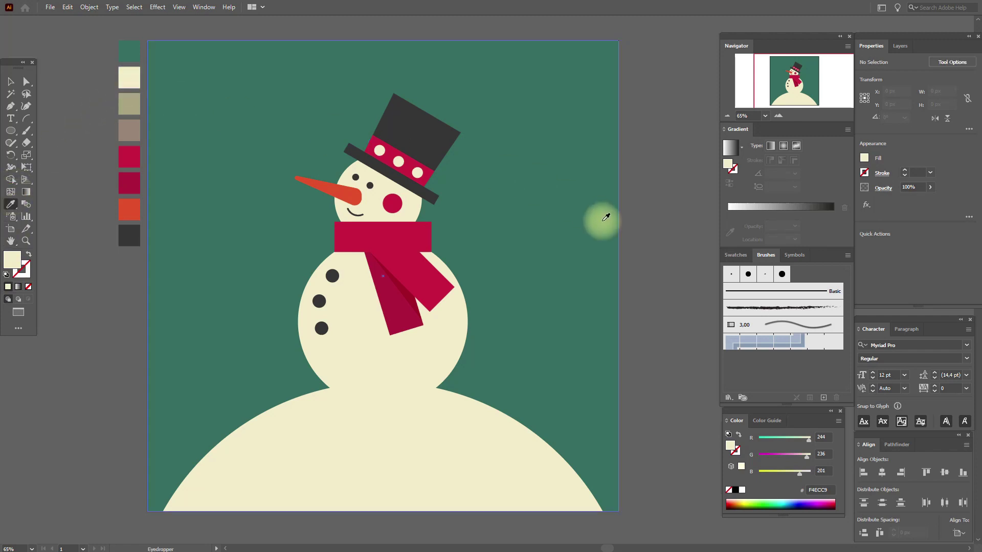
{"action": "left_click", "coordinate": [27, 131]}
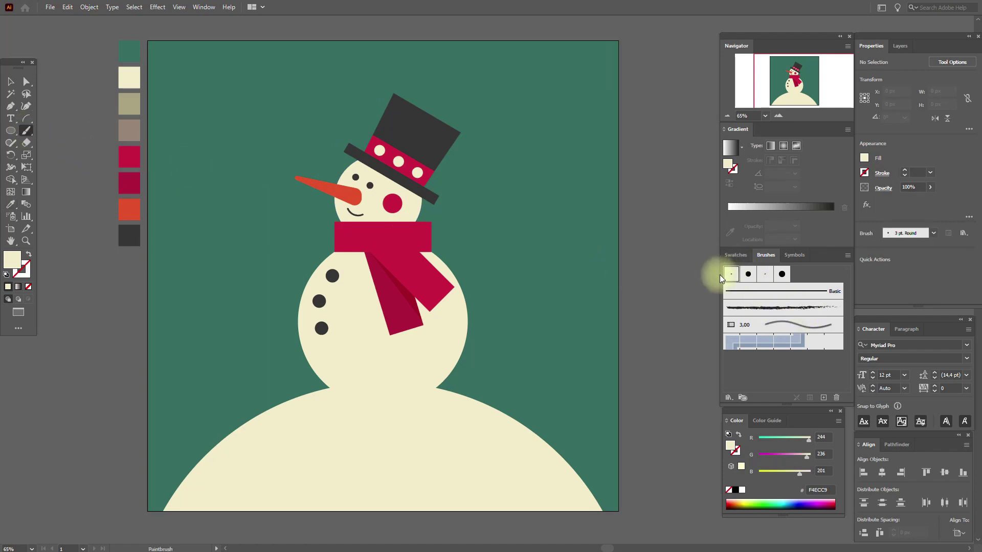
{"action": "double_click", "coordinate": [26, 131]}
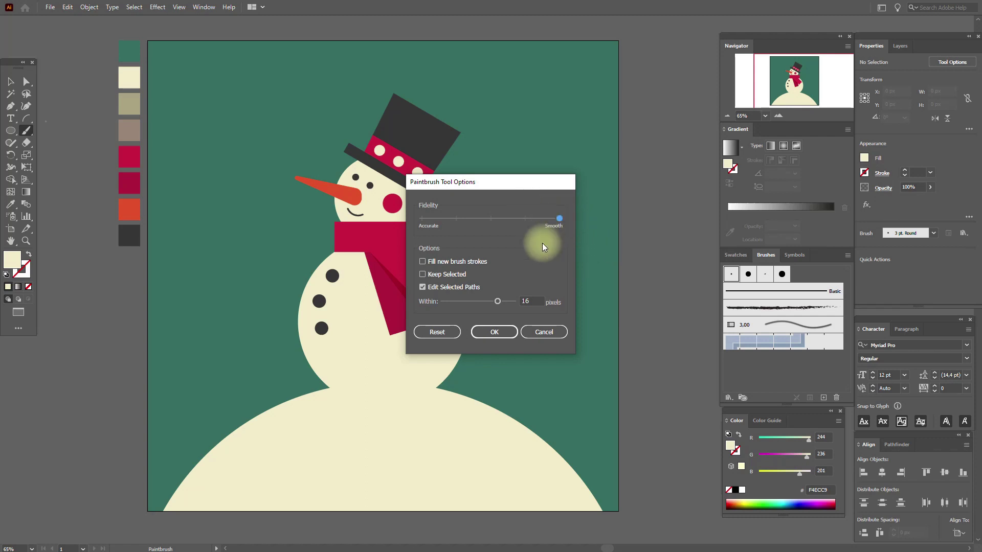
{"action": "left_click", "coordinate": [492, 332]}
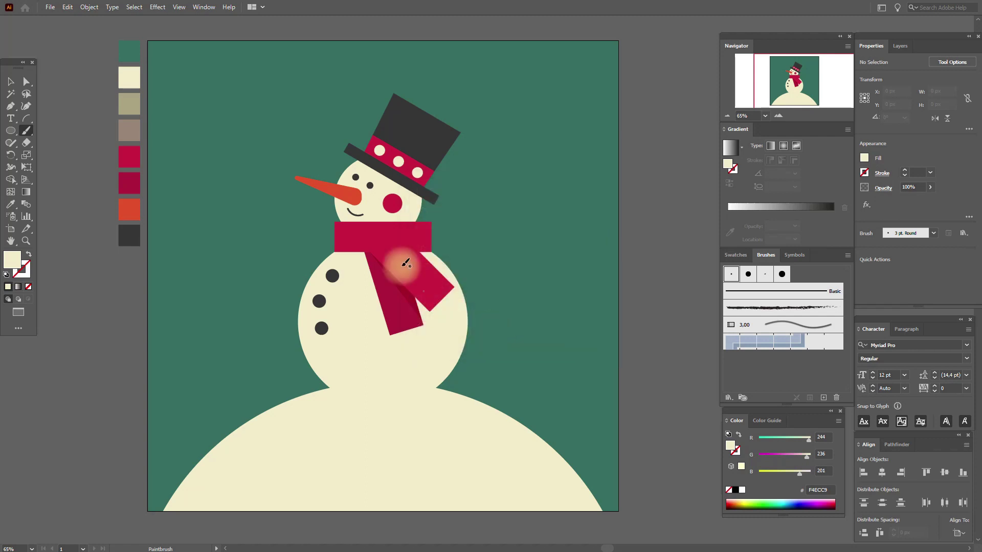
Paint two cream snowflakes of crossing strokes with no fill in the sky on either side above the hat
{"action": "mouse_move", "coordinate": [276, 90]}
{"action": "left_mouse_down"}
{"action": "mouse_move", "coordinate": [292, 101]}
{"action": "mouse_move", "coordinate": [285, 92]}
{"action": "mouse_move", "coordinate": [263, 109]}
{"action": "mouse_move", "coordinate": [268, 94]}
{"action": "mouse_move", "coordinate": [287, 109]}
{"action": "left_mouse_up"}
{"action": "key", "text": "shift+x"}
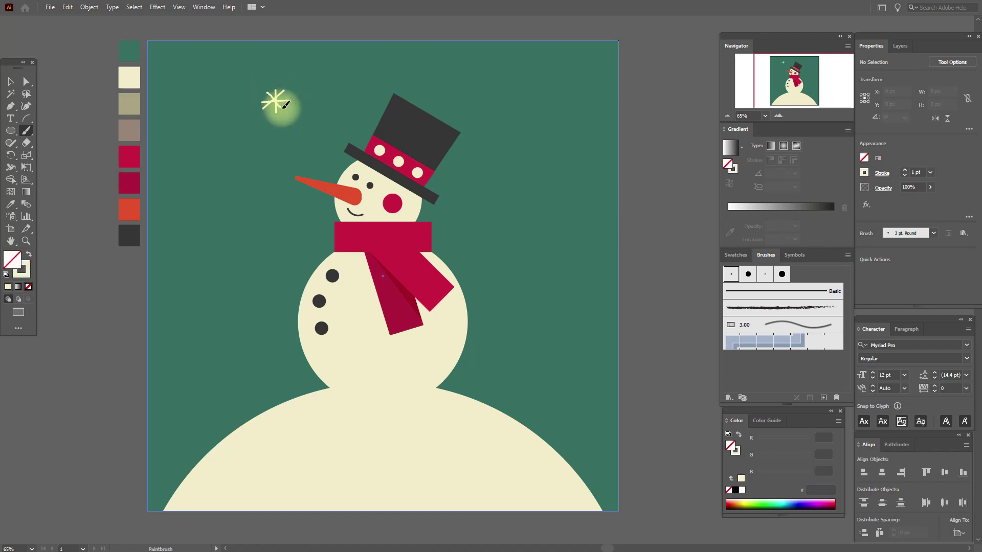
{"action": "mouse_move", "coordinate": [490, 75]}
{"action": "left_mouse_down"}
{"action": "mouse_move", "coordinate": [490, 100]}
{"action": "mouse_move", "coordinate": [474, 91]}
{"action": "left_mouse_up"}
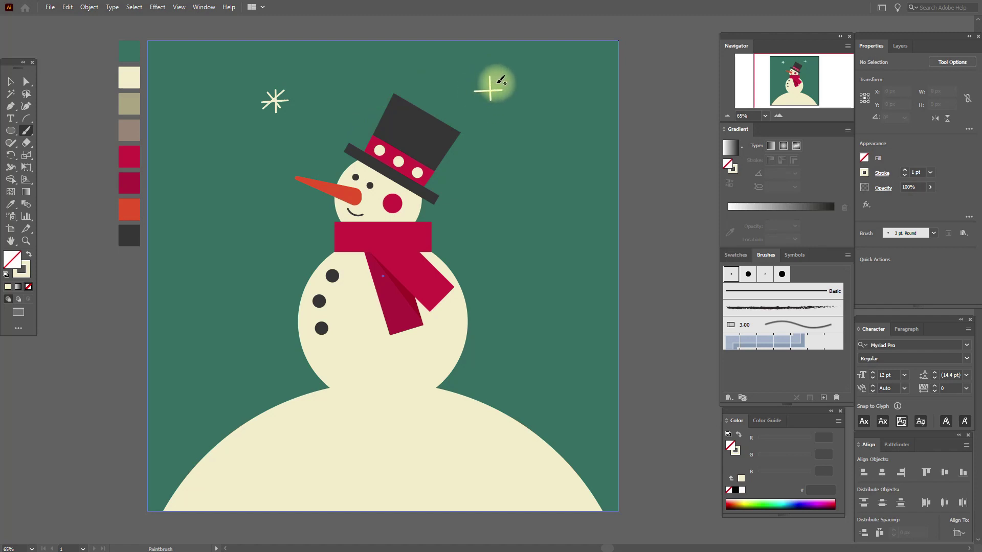
{"action": "key", "text": "ctrl+z"}
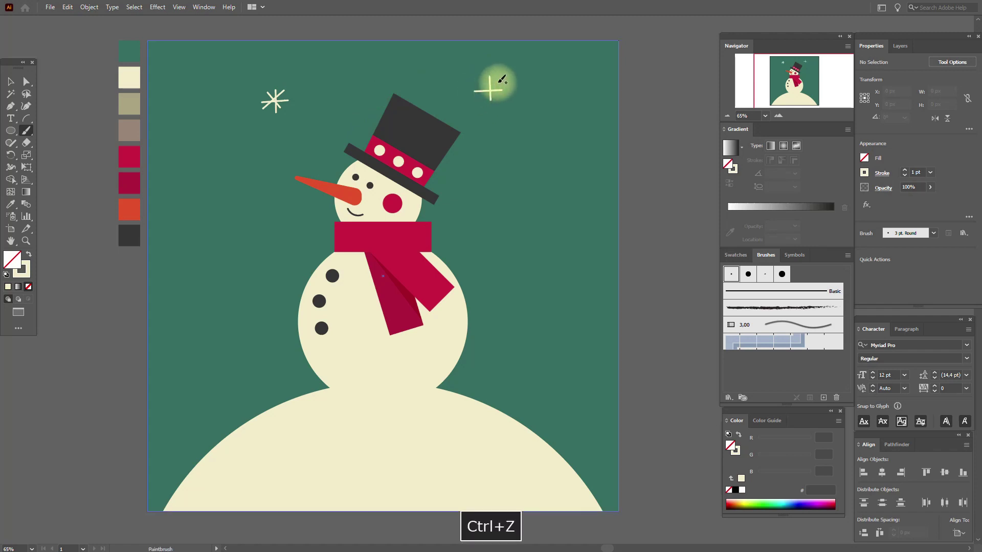
{"action": "mouse_move", "coordinate": [498, 81]}
{"action": "left_mouse_down"}
{"action": "mouse_move", "coordinate": [481, 101]}
{"action": "mouse_move", "coordinate": [501, 100]}
{"action": "left_mouse_up"}
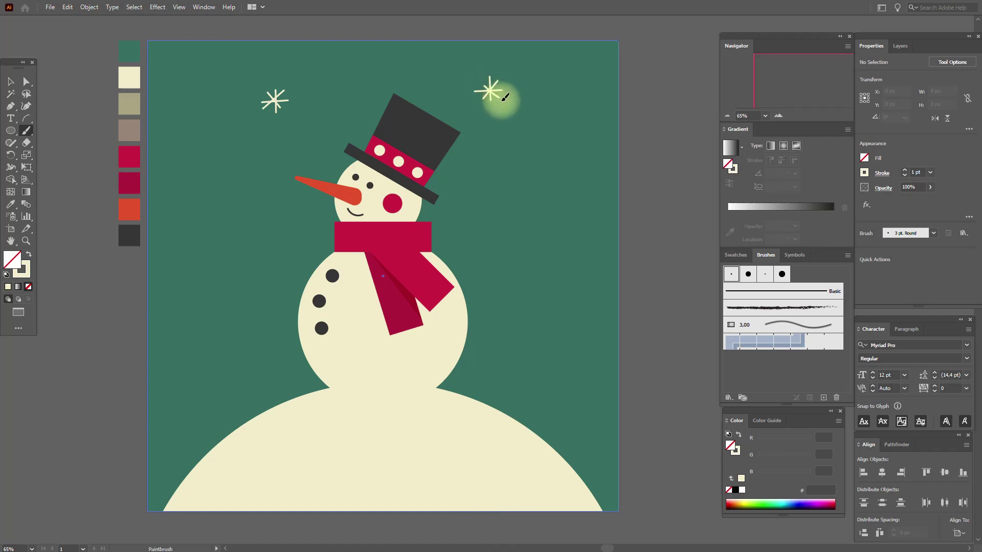
Paint three more cream snowflakes: one beside the hat and one on each side of the scarf
{"action": "mouse_move", "coordinate": [350, 127]}
{"action": "left_mouse_down"}
{"action": "mouse_move", "coordinate": [350, 102]}
{"action": "mouse_move", "coordinate": [361, 124]}
{"action": "left_mouse_up"}
{"action": "left_click_drag", "start_coordinate": [361, 105], "coordinate": [339, 124]}
{"action": "mouse_move", "coordinate": [280, 219]}
{"action": "left_mouse_down"}
{"action": "mouse_move", "coordinate": [272, 243]}
{"action": "mouse_move", "coordinate": [267, 224]}
{"action": "mouse_move", "coordinate": [291, 229]}
{"action": "left_mouse_up"}
{"action": "mouse_move", "coordinate": [508, 209]}
{"action": "left_mouse_down"}
{"action": "mouse_move", "coordinate": [506, 233]}
{"action": "mouse_move", "coordinate": [518, 219]}
{"action": "left_mouse_up"}
{"action": "left_click_drag", "start_coordinate": [497, 211], "coordinate": [515, 232]}
{"action": "left_click_drag", "start_coordinate": [515, 211], "coordinate": [497, 231]}
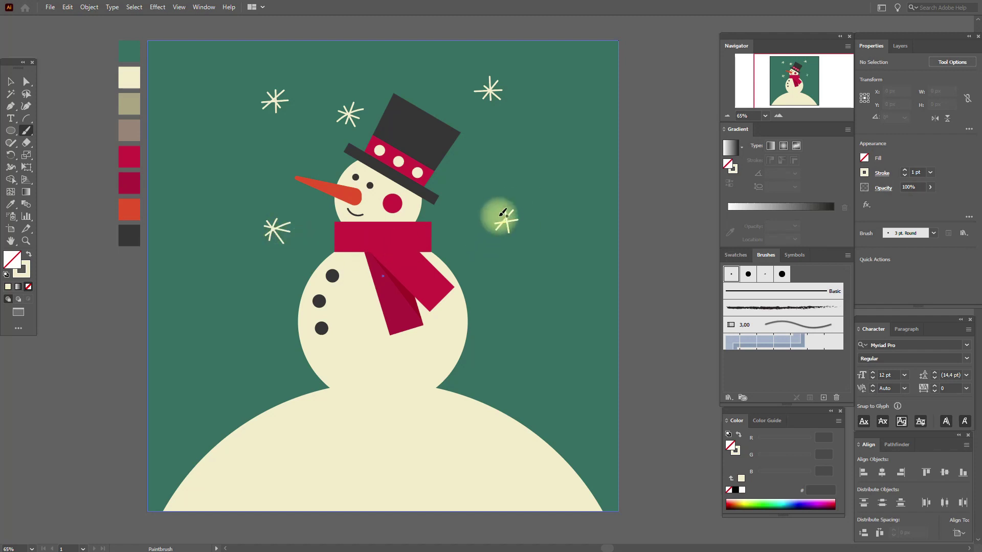
Draw five small cream-filled circles of varied sizes, without stroke, as snow dots scattered between the snowflakes
{"action": "left_click", "coordinate": [12, 131]}
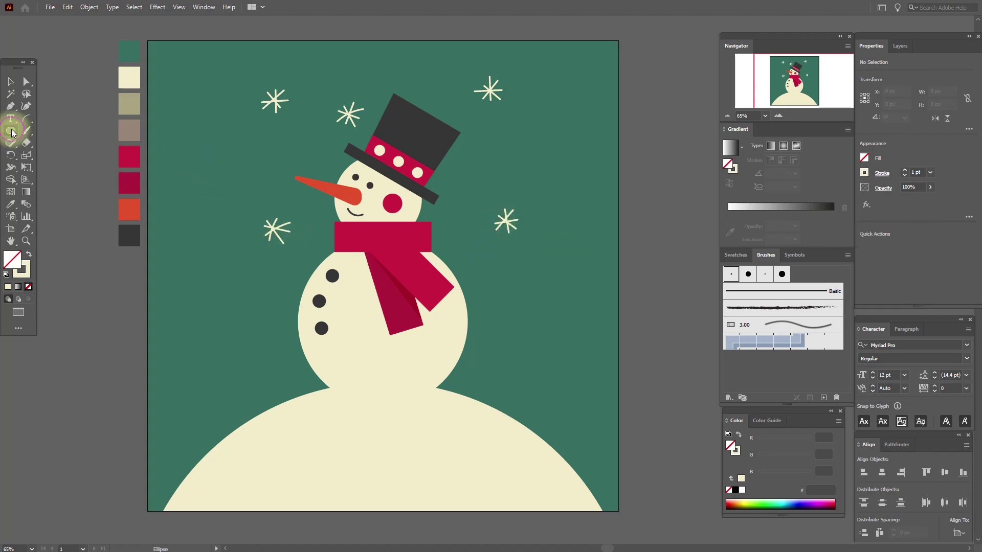
{"action": "left_click", "coordinate": [30, 254]}
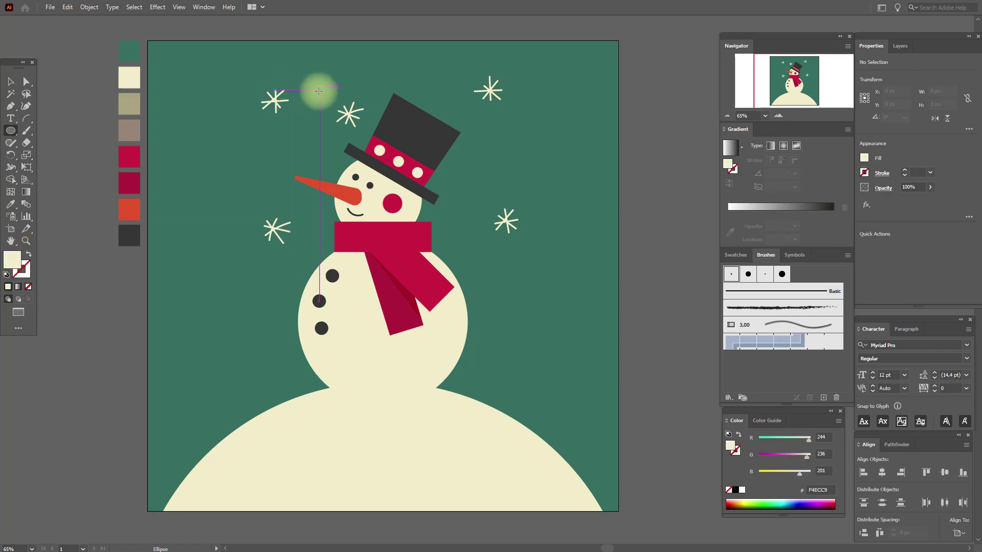
{"action": "left_click_drag", "start_coordinate": [294, 146], "coordinate": [304, 155]}
{"action": "left_click_drag", "start_coordinate": [398, 61], "coordinate": [403, 66]}
{"action": "left_click_drag", "start_coordinate": [523, 155], "coordinate": [530, 167]}
{"action": "left_click_drag", "start_coordinate": [547, 77], "coordinate": [554, 85]}
{"action": "left_click_drag", "start_coordinate": [204, 91], "coordinate": [214, 97]}
{"action": "left_click", "coordinate": [11, 81]}
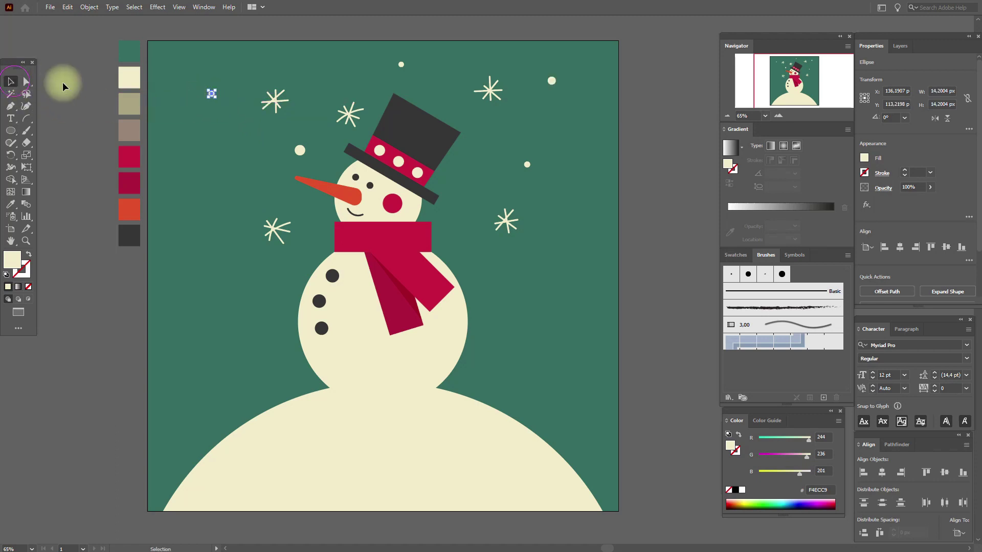
{"action": "left_click", "coordinate": [63, 84]}
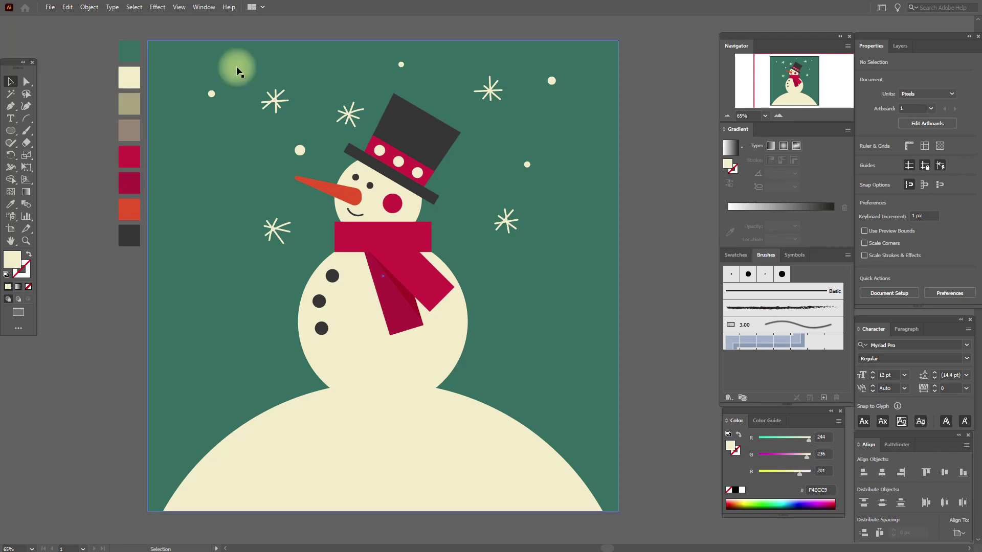
Group the strokes of the snowflake just beside the hat
{"action": "left_click", "coordinate": [360, 115]}
{"action": "left_click", "coordinate": [370, 109]}
{"action": "right_click", "coordinate": [351, 114]}
{"action": "left_click", "coordinate": [379, 181]}
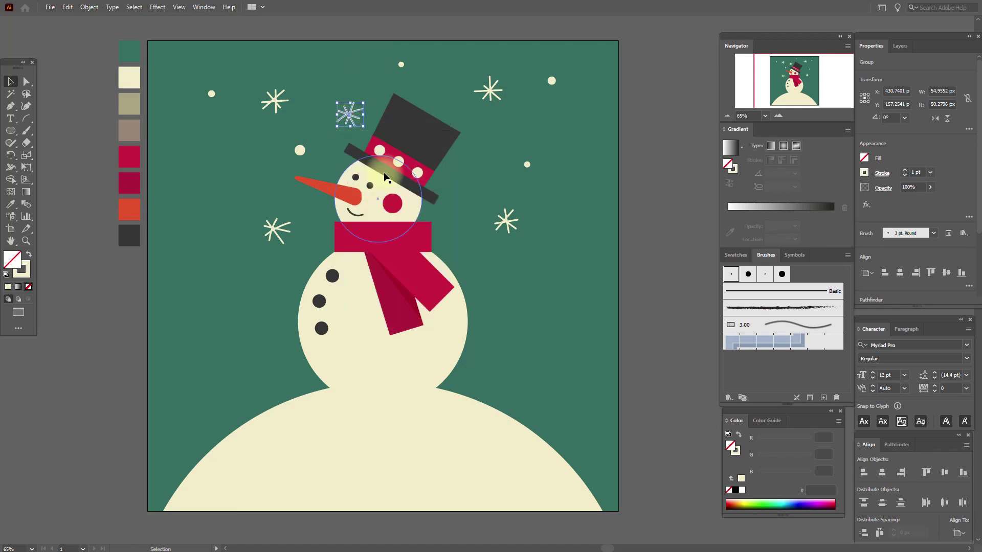
Place a copy of the grouped snowflake at the left end of the scarf's neck band and expand its appearance
{"action": "key", "text": "ctrl+v"}
{"action": "left_click_drag", "start_coordinate": [485, 287], "coordinate": [353, 239]}
{"action": "left_click", "coordinate": [90, 8]}
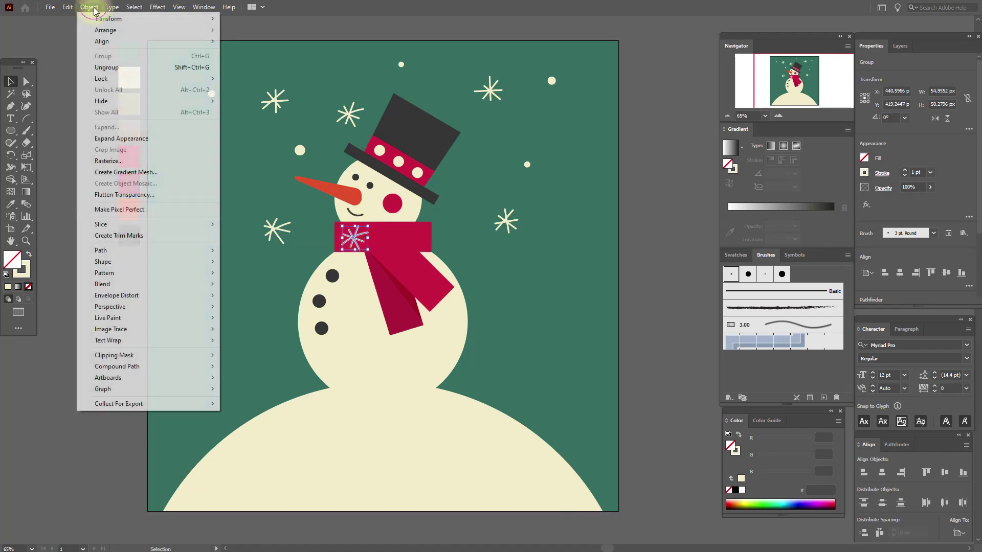
{"action": "left_click", "coordinate": [122, 138]}
{"action": "left_click_drag", "start_coordinate": [356, 225], "coordinate": [356, 228]}
{"action": "key", "text": "Up"}
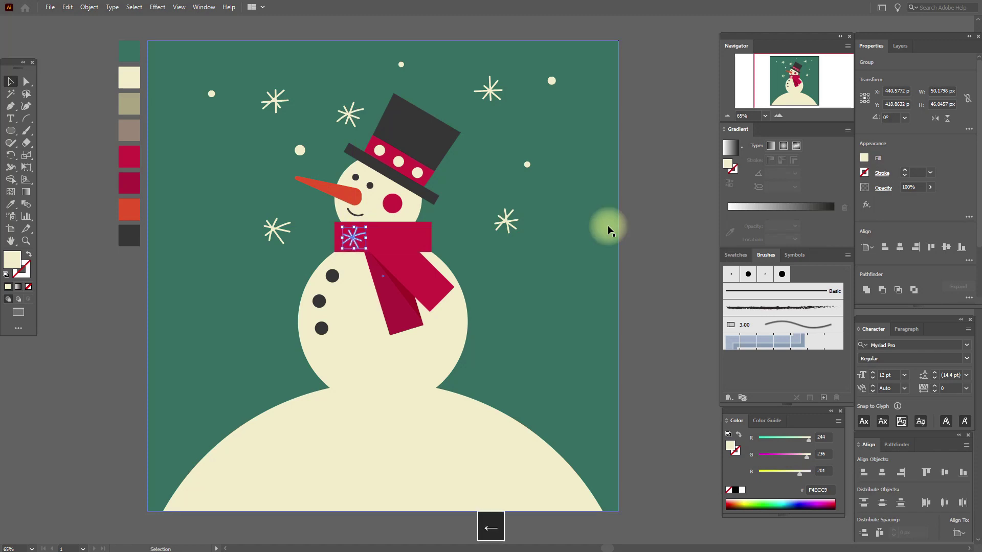
Duplicate the expanded snowflake twice along the scarf's neck band for a row of three
{"action": "key", "text": "ctrl+c"}
{"action": "key", "text": "ctrl+v"}
{"action": "left_click_drag", "start_coordinate": [483, 279], "coordinate": [377, 237]}
{"action": "key", "text": "ctrl+v"}
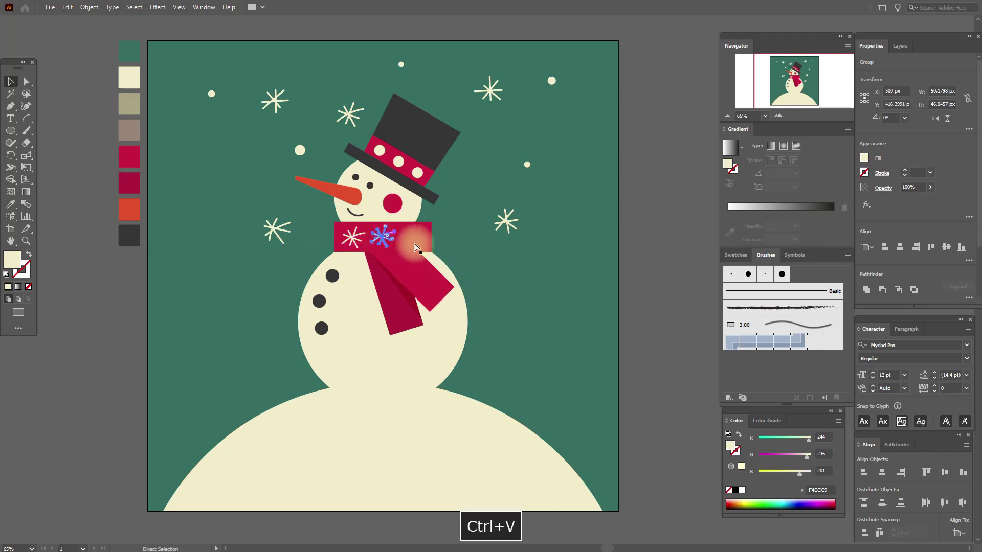
{"action": "left_click_drag", "start_coordinate": [493, 283], "coordinate": [420, 240]}
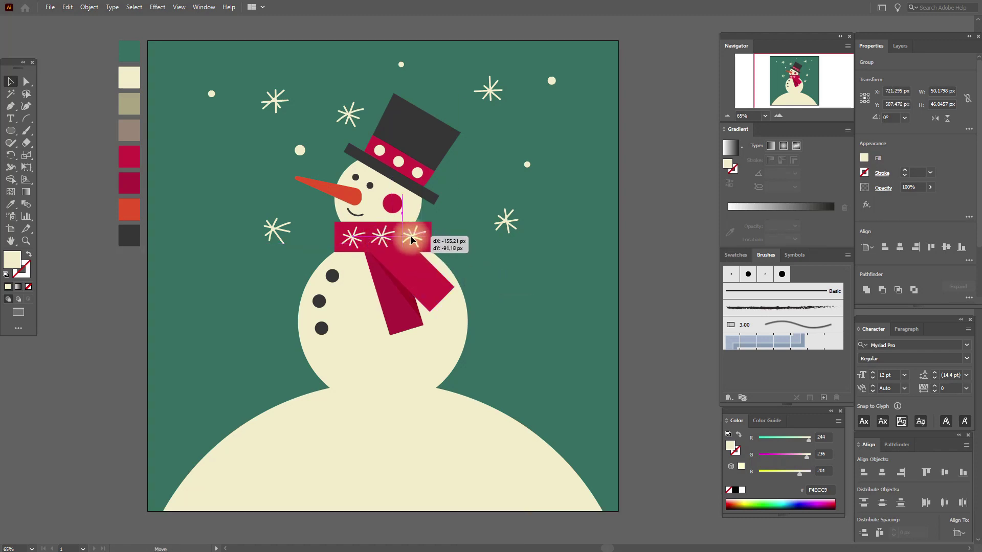
Align the three scarf snowflakes on their vertical centers and nudge them 3 px left
{"action": "left_click", "coordinate": [383, 238], "text": "shift"}
{"action": "left_click", "coordinate": [352, 236], "text": "shift"}
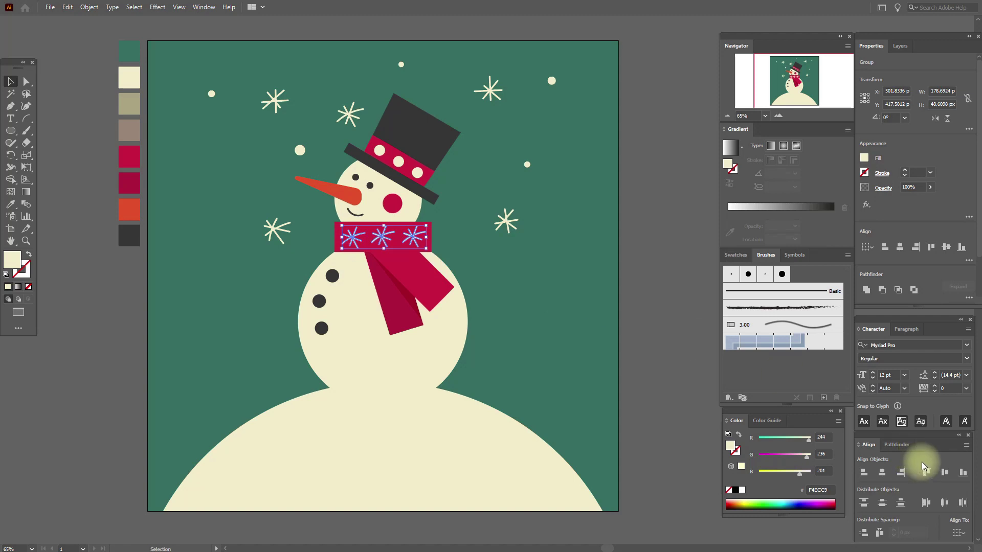
{"action": "left_click", "coordinate": [944, 471]}
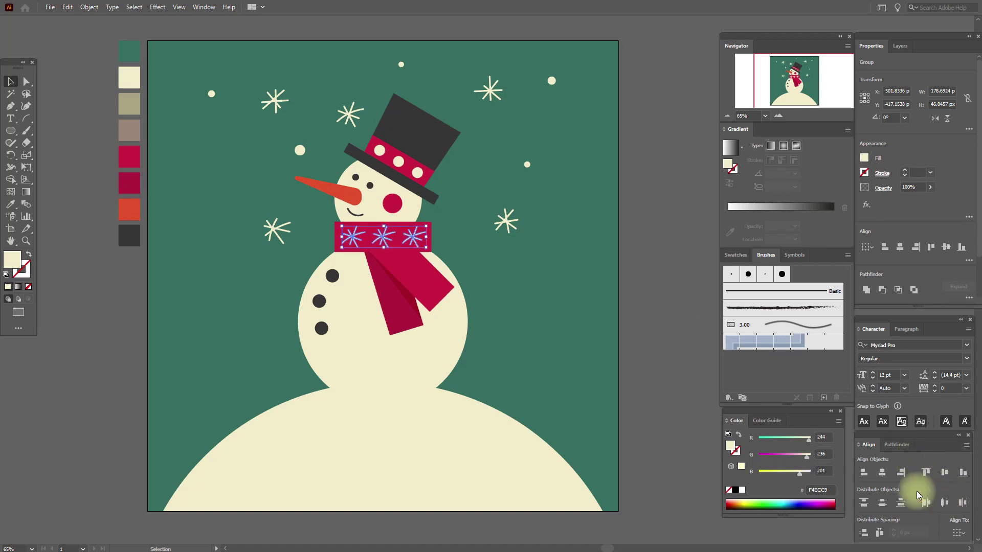
{"action": "key", "text": "Left"}
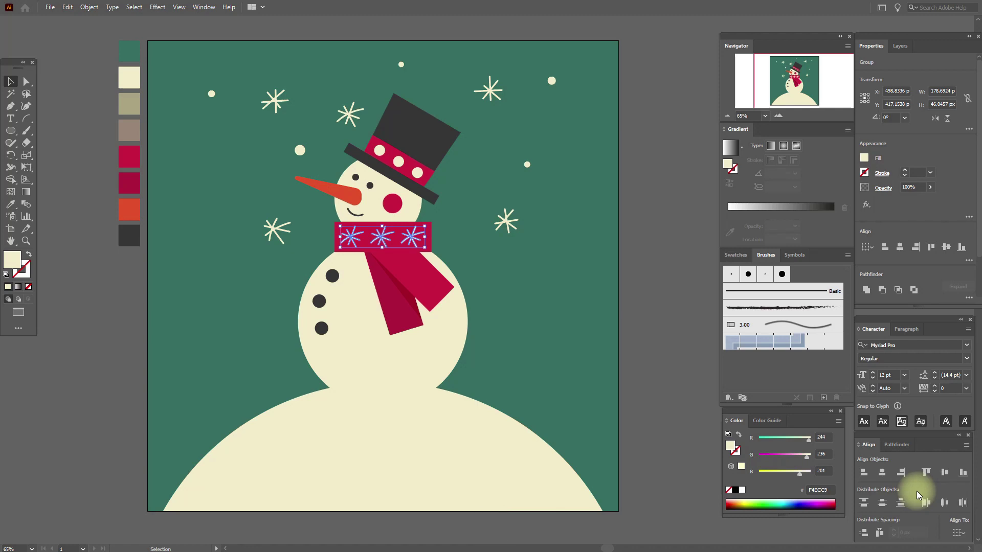
{"action": "left_click", "coordinate": [669, 363]}
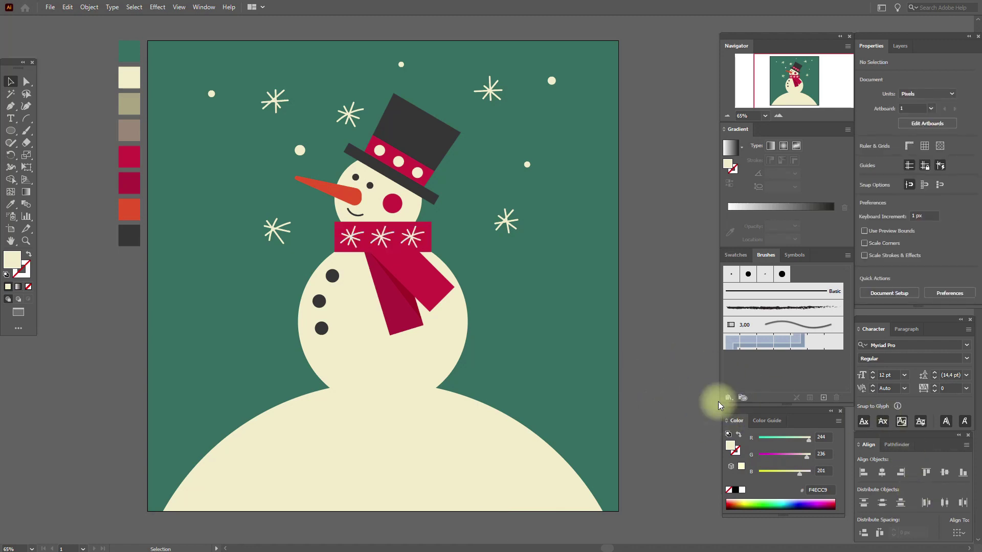
Ungroup the tilted top hat and deselect its parts
{"action": "left_click", "coordinate": [379, 151]}
{"action": "right_click", "coordinate": [380, 151]}
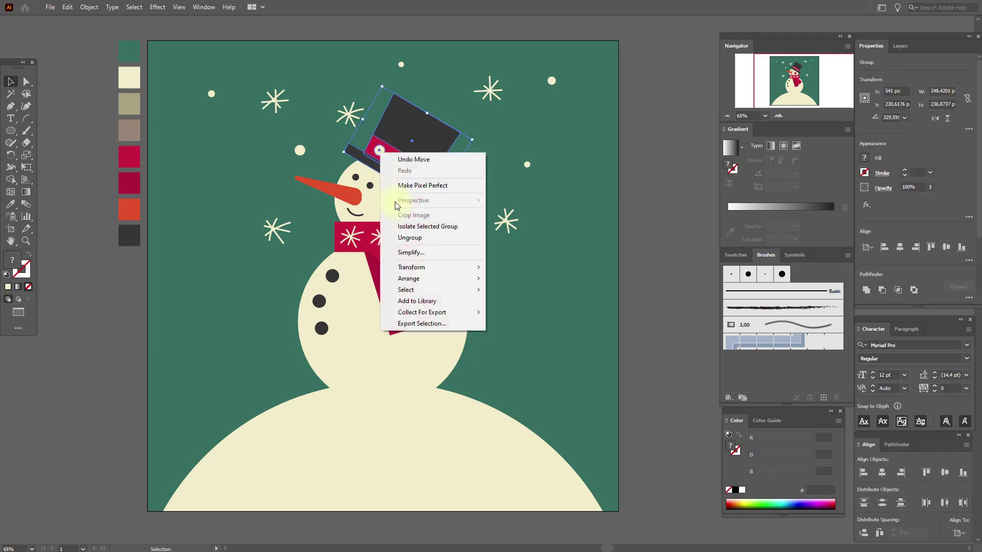
{"action": "left_click", "coordinate": [408, 238]}
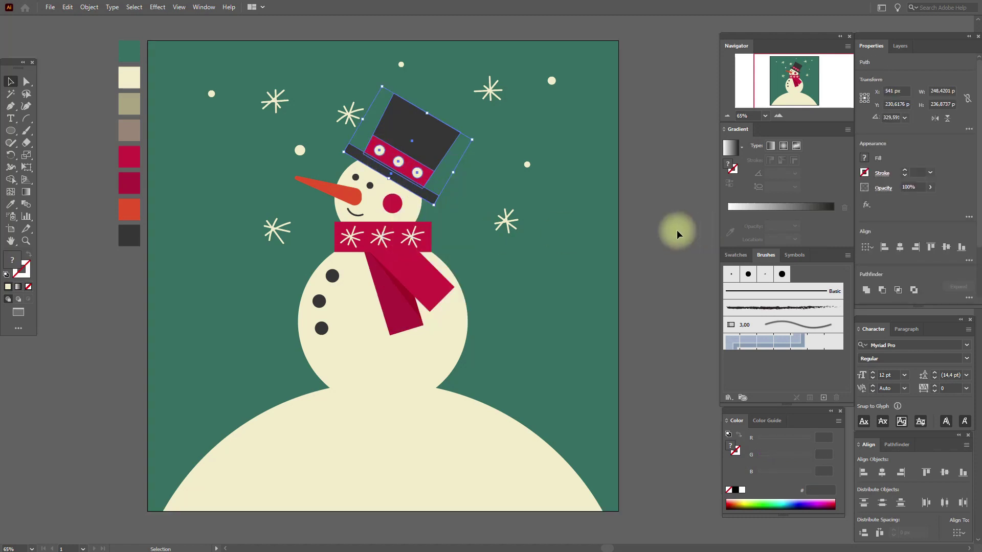
{"action": "left_click", "coordinate": [658, 179]}
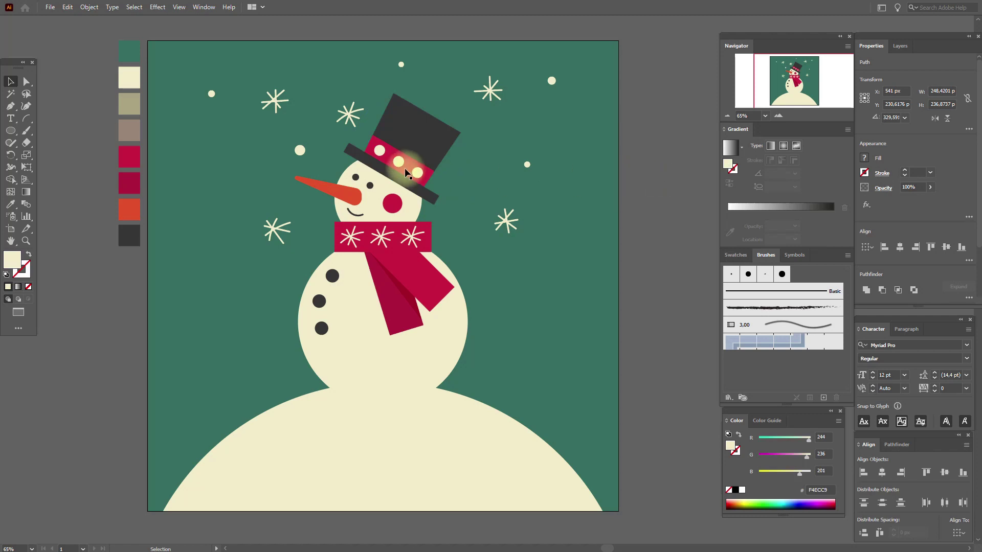
Copy a cream circle from the hat band and place three copies in a row down the lighter scarf end
{"action": "left_click", "coordinate": [378, 153]}
{"action": "key", "text": "ctrl+c"}
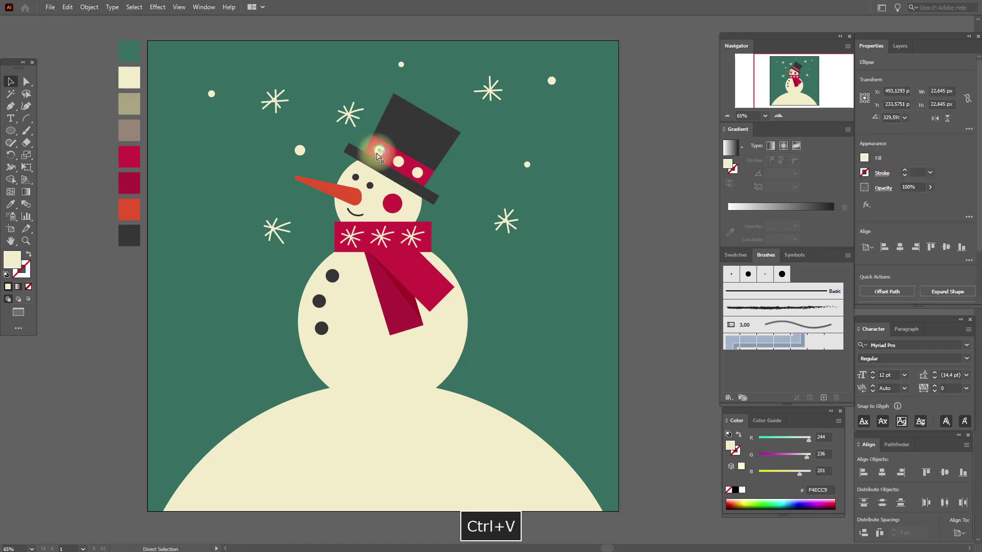
{"action": "key", "text": "ctrl+v"}
{"action": "left_click_drag", "start_coordinate": [490, 279], "coordinate": [400, 259]}
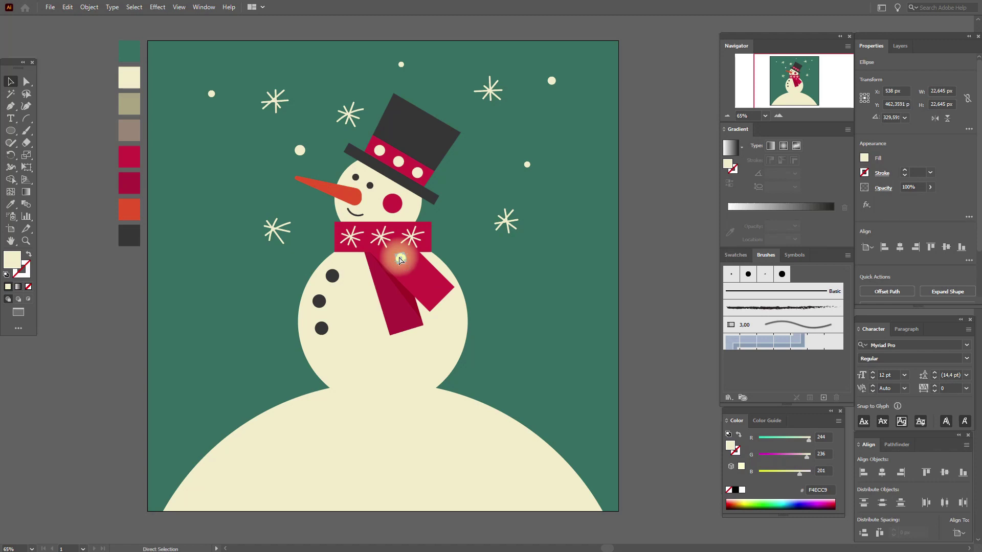
{"action": "key", "text": "ctrl+v"}
{"action": "left_click_drag", "start_coordinate": [490, 278], "coordinate": [431, 290]}
{"action": "key", "text": "ctrl+v"}
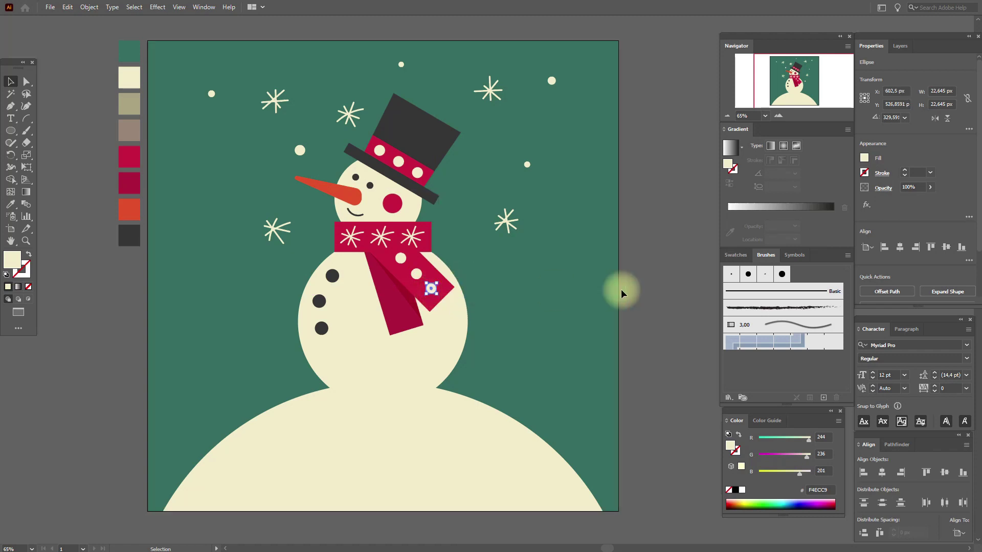
{"action": "left_click", "coordinate": [660, 291]}
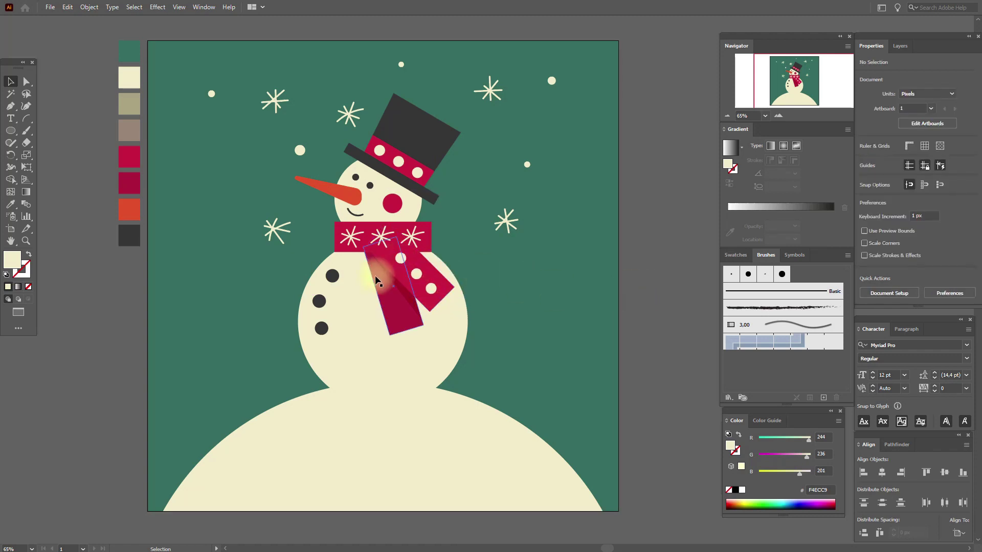
Place another copy of the circle on the darker scarf end and recolor it with the olive palette color AAA17E
{"action": "key", "text": "ctrl+v"}
{"action": "left_click_drag", "start_coordinate": [487, 278], "coordinate": [386, 278]}
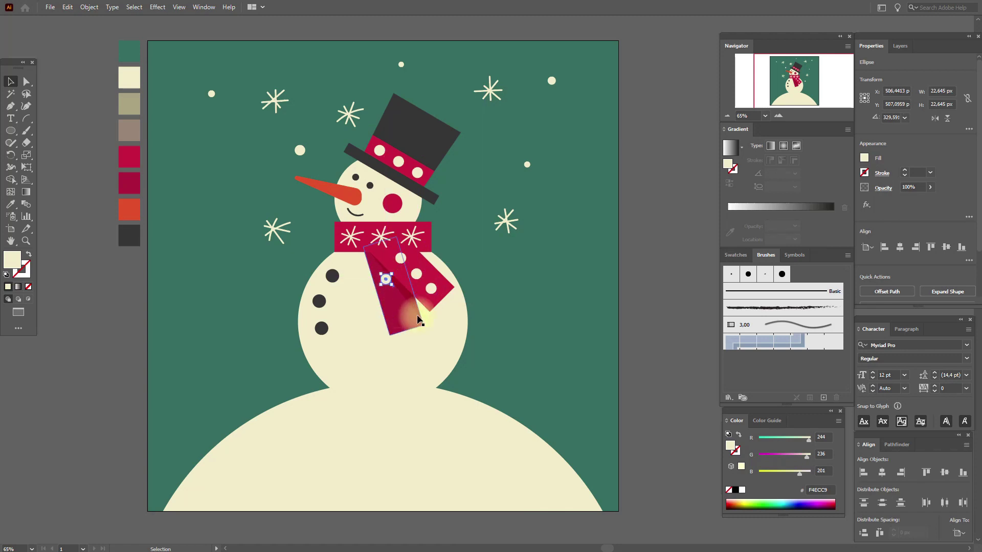
{"action": "left_click", "coordinate": [14, 206]}
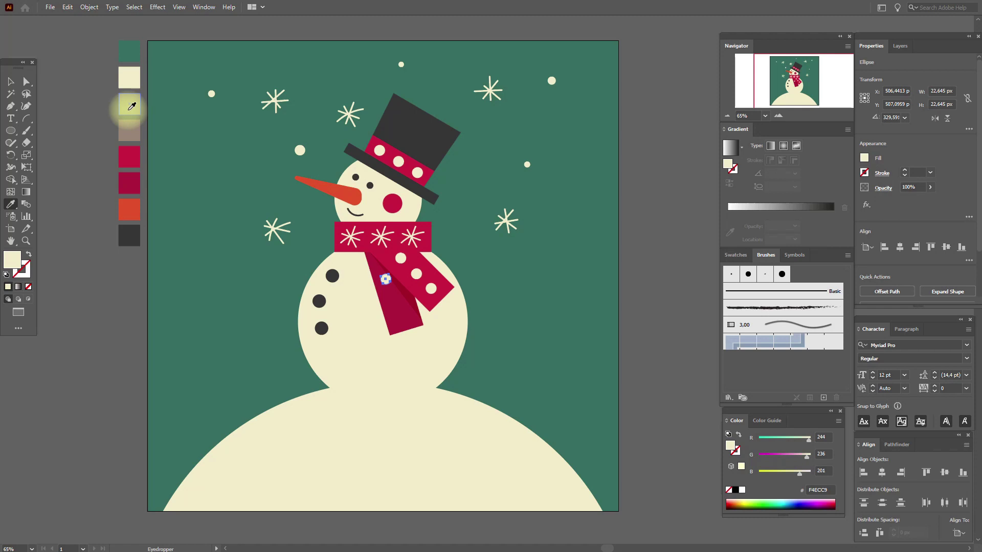
{"action": "left_click", "coordinate": [131, 106]}
{"action": "left_click", "coordinate": [11, 81]}
{"action": "left_click", "coordinate": [72, 101]}
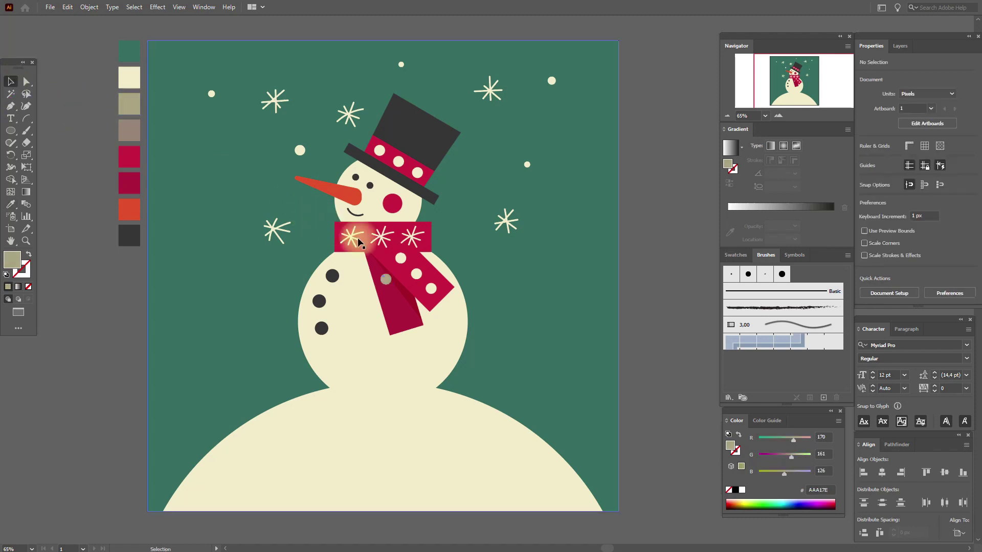
Add two copies of the olive circle on the darker scarf end and space all three in a row down it
{"action": "left_click", "coordinate": [386, 281]}
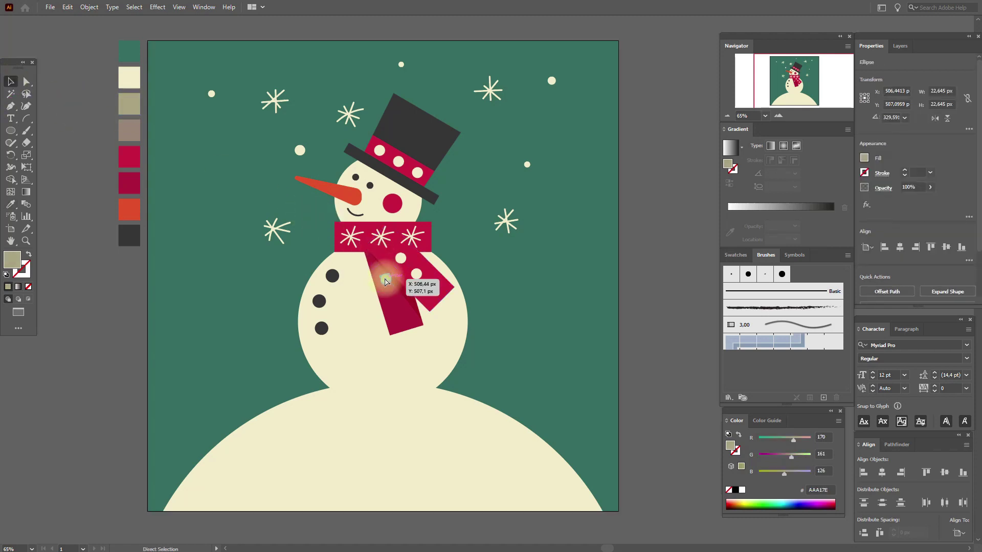
{"action": "key", "text": "ctrl+v"}
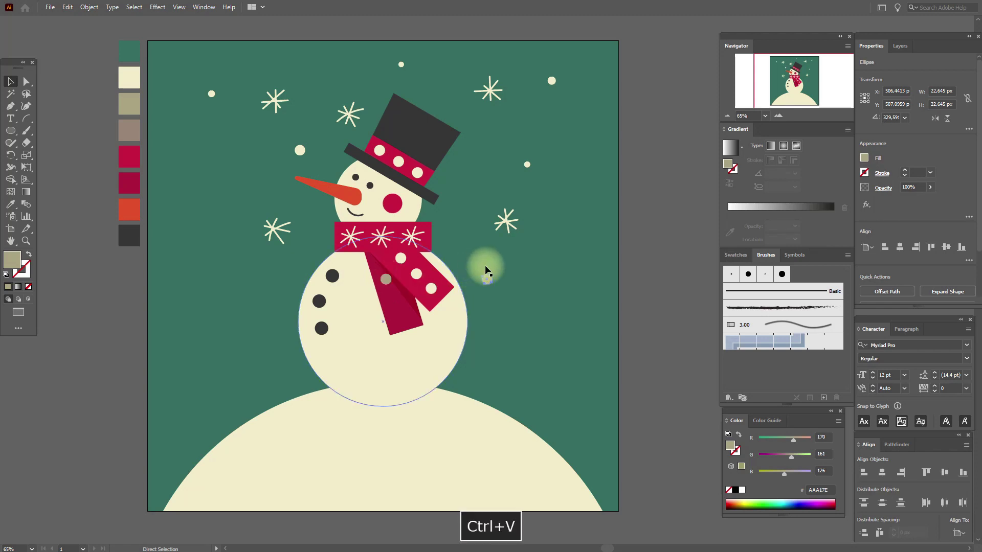
{"action": "left_click_drag", "start_coordinate": [487, 277], "coordinate": [395, 297]}
{"action": "key", "text": "ctrl+v"}
{"action": "left_click_drag", "start_coordinate": [486, 279], "coordinate": [404, 317]}
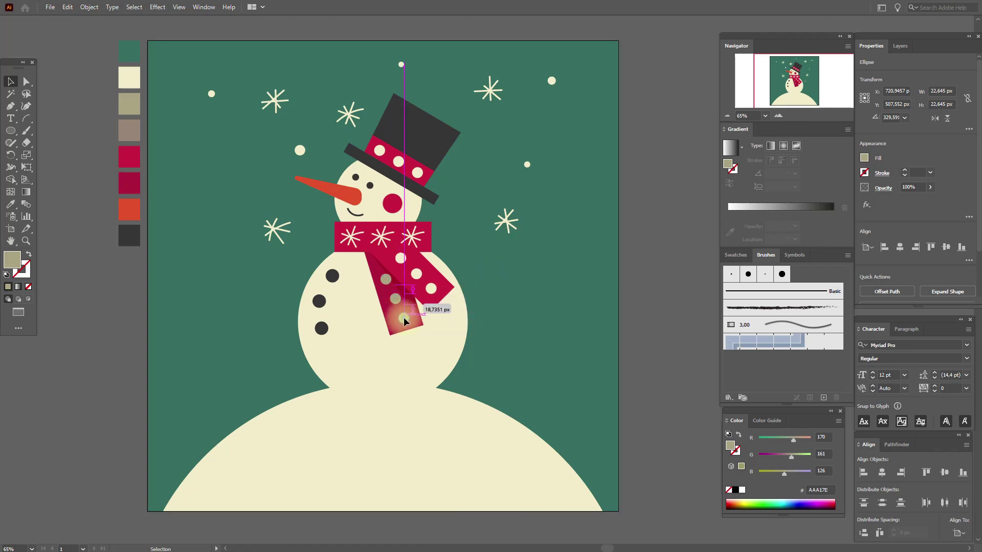
{"action": "left_click", "coordinate": [387, 279]}
{"action": "left_click_drag", "start_coordinate": [386, 278], "coordinate": [407, 317]}
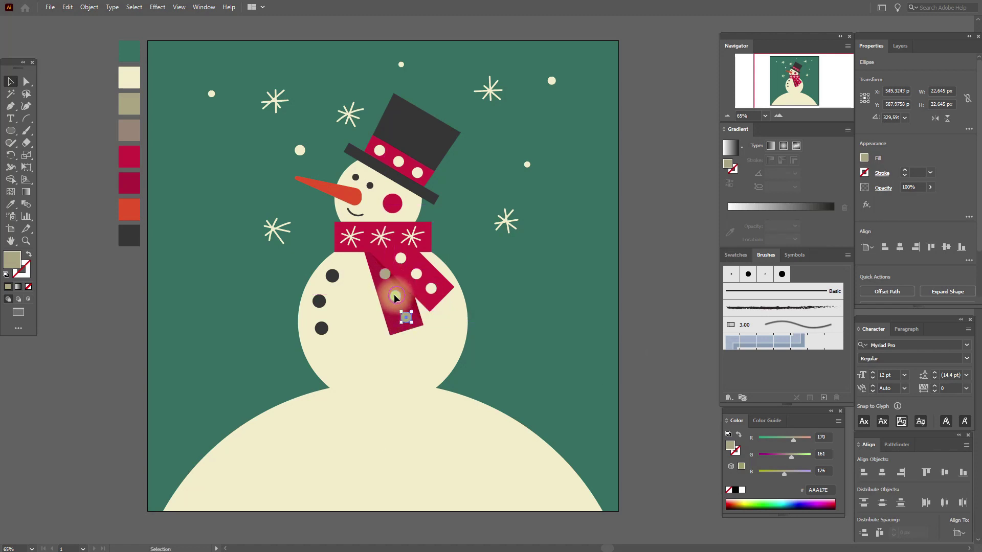
{"action": "left_click", "coordinate": [395, 297]}
{"action": "left_click", "coordinate": [662, 302]}
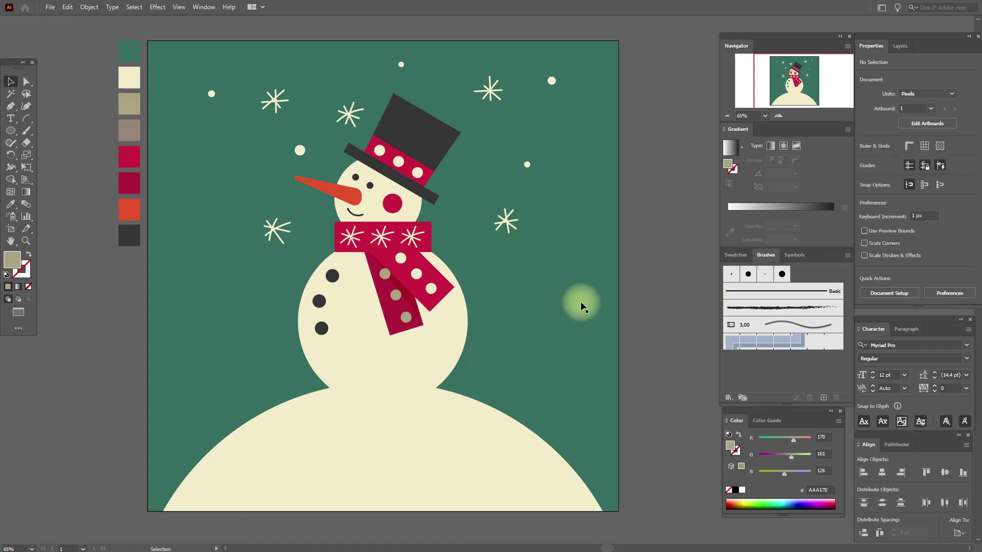
Bring the scarf's three snowflakes, the three cream dots and the lighter scarf end with its shadow to the front
{"action": "left_click", "coordinate": [383, 235]}
{"action": "left_click", "coordinate": [352, 240], "text": "shift"}
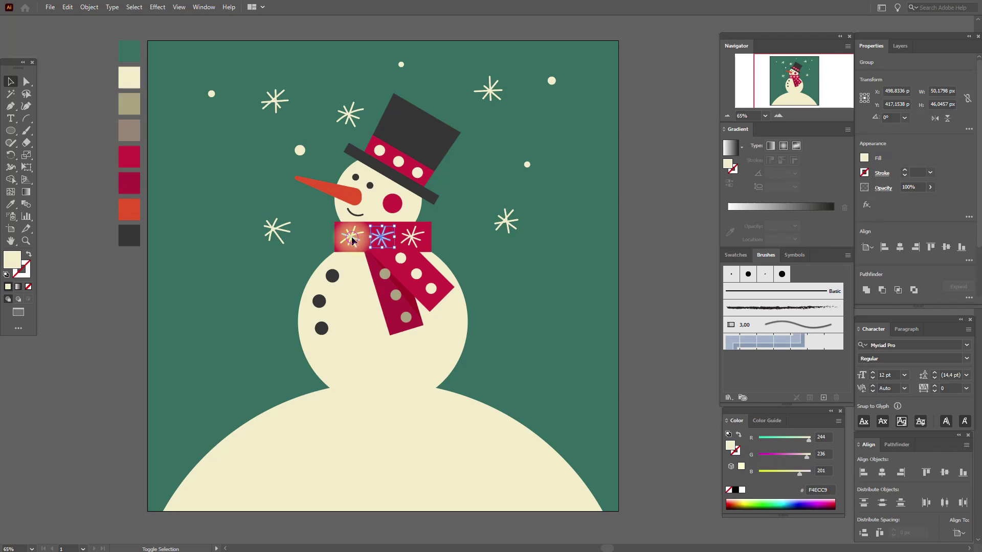
{"action": "left_click", "coordinate": [352, 239], "text": "shift"}
{"action": "left_click", "coordinate": [401, 259], "text": "shift"}
{"action": "left_click", "coordinate": [416, 275], "text": "shift"}
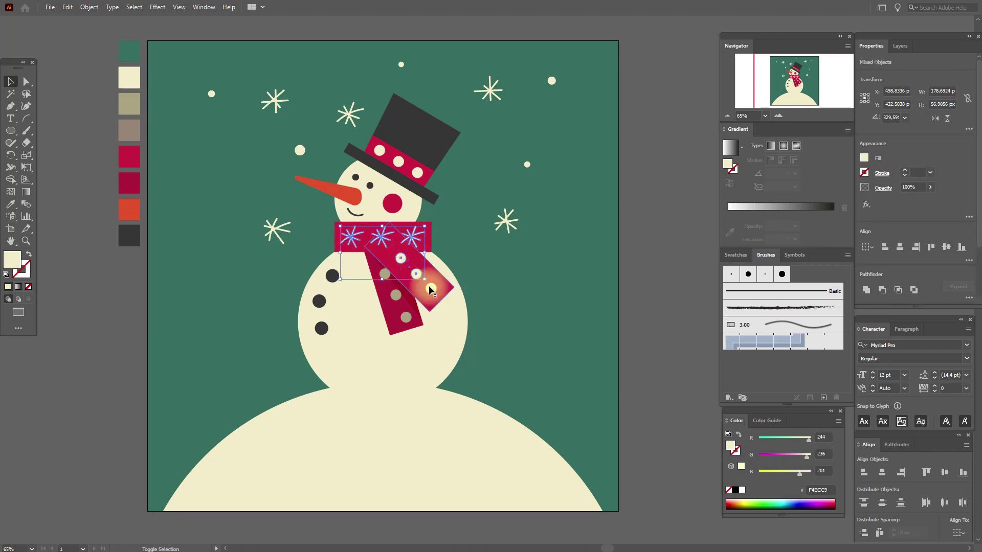
{"action": "left_click", "coordinate": [432, 288], "text": "shift"}
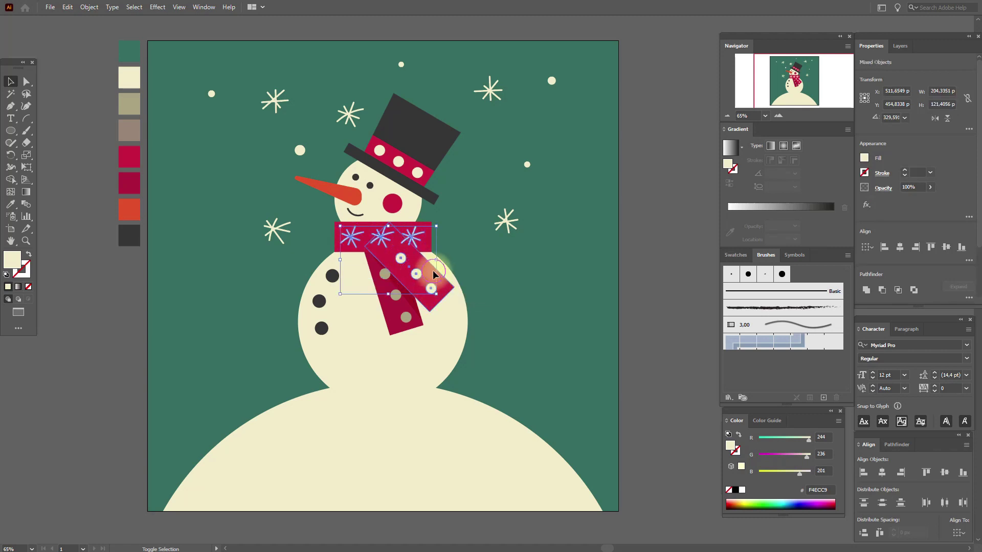
{"action": "left_click", "coordinate": [417, 294], "text": "shift"}
{"action": "right_click", "coordinate": [455, 318]}
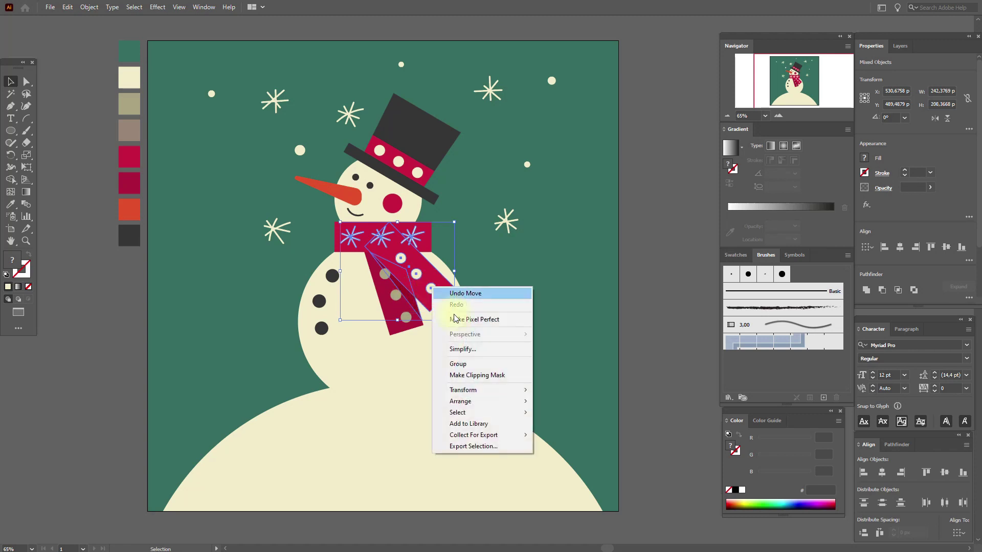
{"action": "mouse_move", "coordinate": [487, 401]}
{"action": "left_click", "coordinate": [563, 401]}
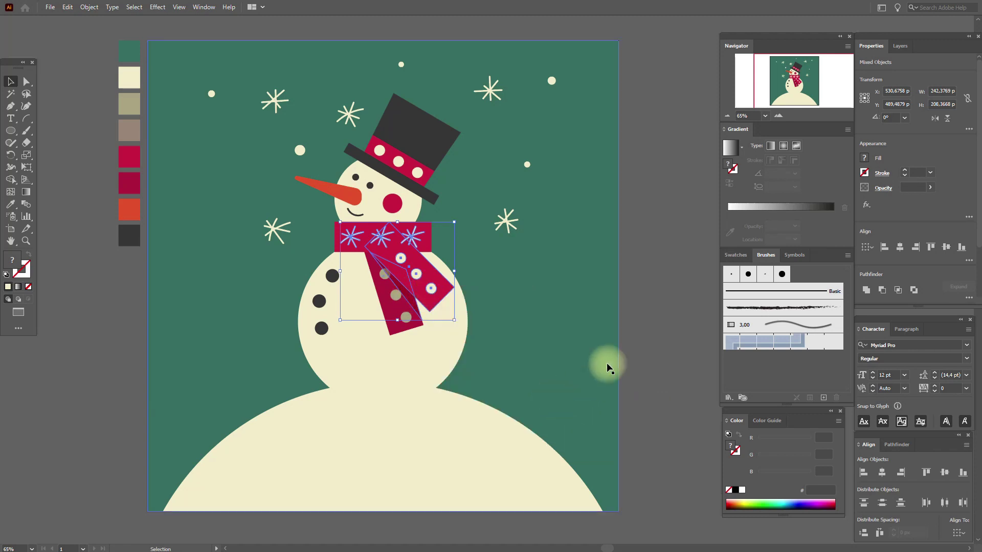
{"action": "left_click", "coordinate": [645, 324]}
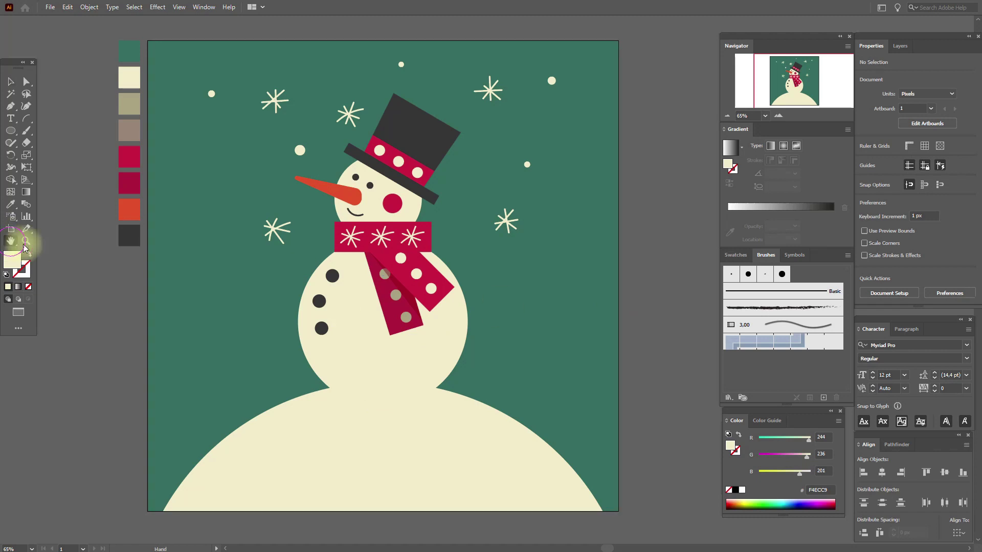
Paint cream curved strokes along both sides of the snowman's body and a looped swirl above the hat, with no fill
{"action": "left_click_drag", "start_coordinate": [388, 320], "coordinate": [373, 300]}
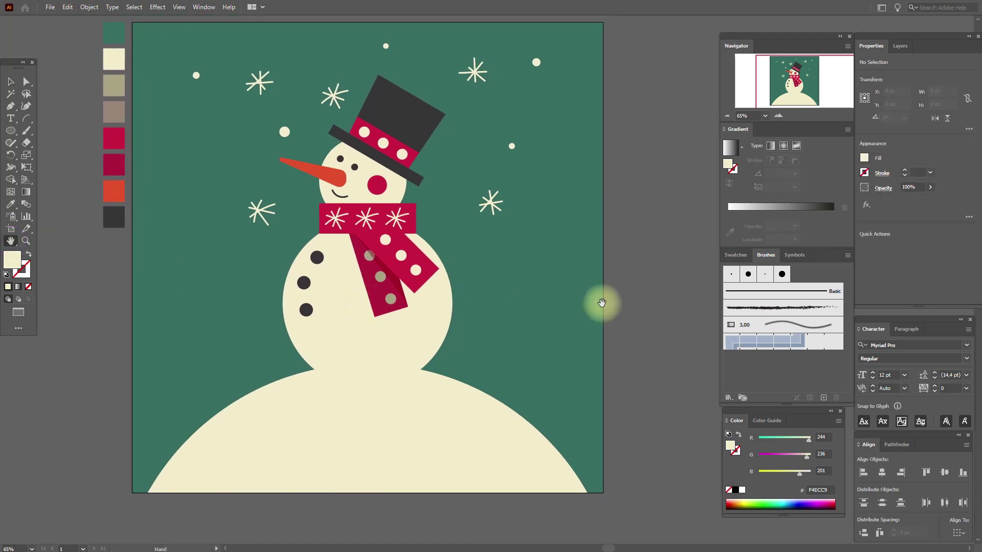
{"action": "left_click", "coordinate": [30, 133]}
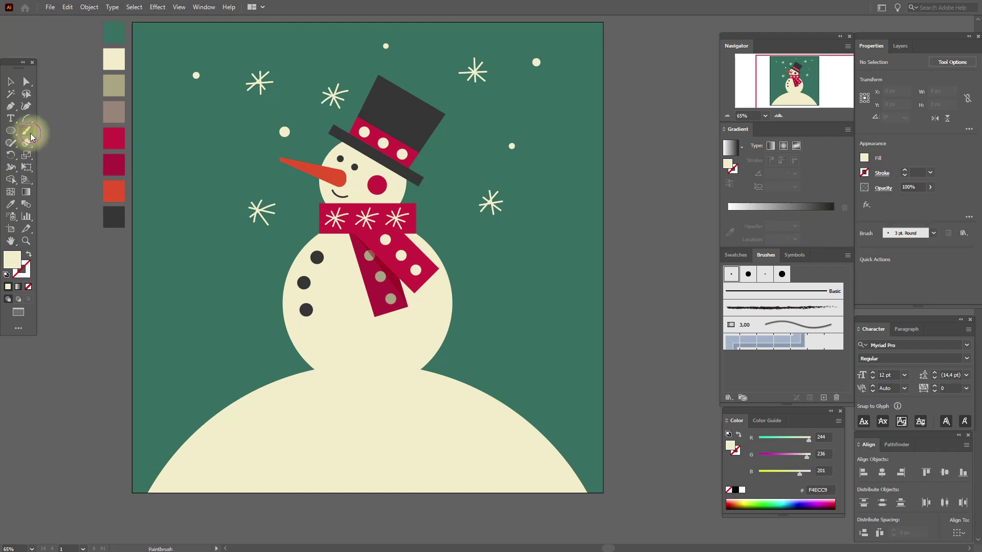
{"action": "left_click", "coordinate": [29, 257]}
{"action": "left_click", "coordinate": [29, 274]}
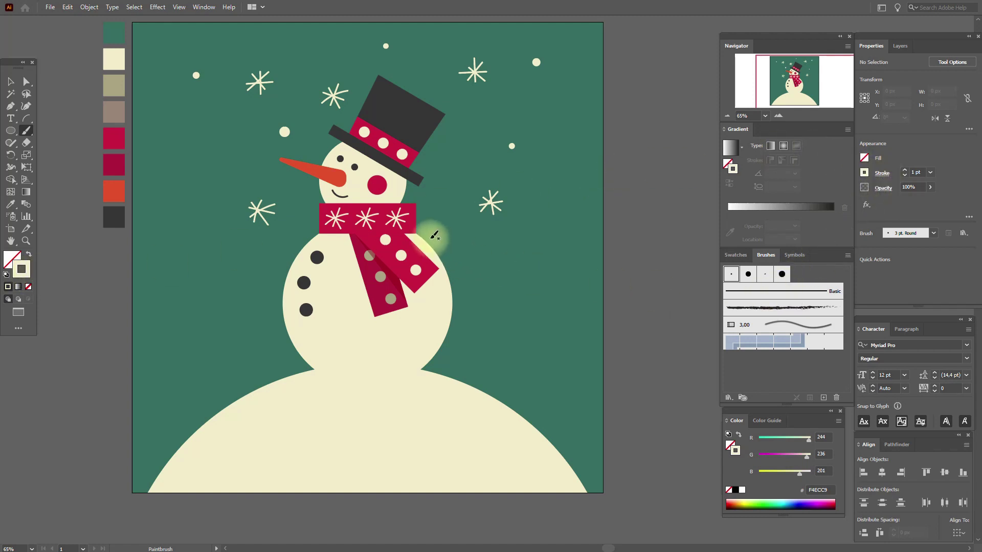
{"action": "left_click", "coordinate": [761, 291]}
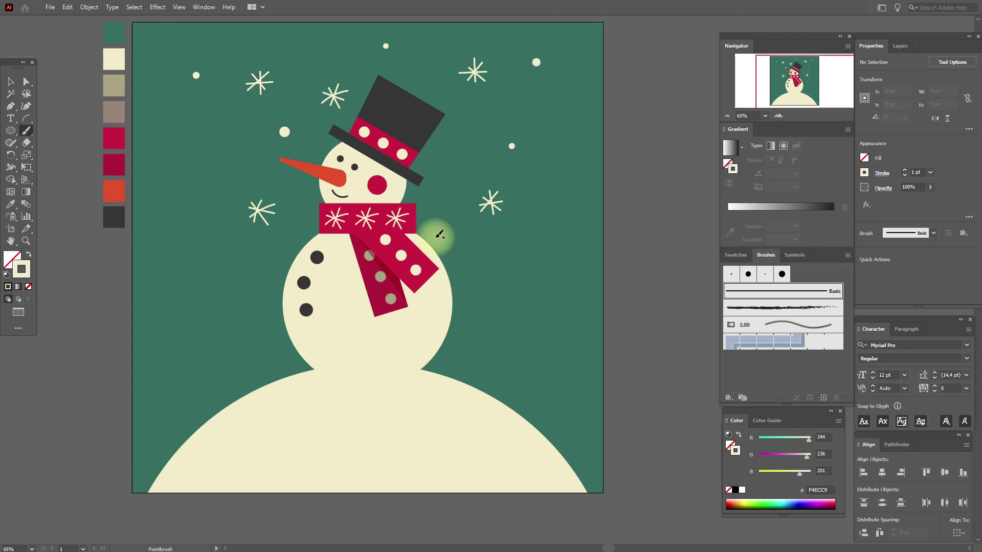
{"action": "left_click_drag", "start_coordinate": [436, 237], "coordinate": [468, 283]}
{"action": "left_click_drag", "start_coordinate": [296, 238], "coordinate": [277, 268]}
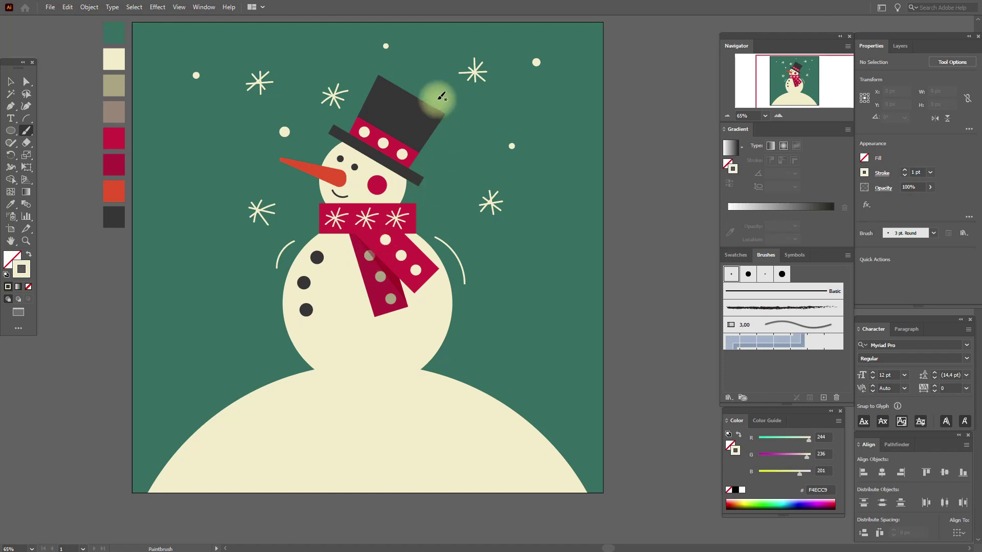
{"action": "mouse_move", "coordinate": [394, 73]}
{"action": "left_mouse_down"}
{"action": "mouse_move", "coordinate": [433, 76]}
{"action": "mouse_move", "coordinate": [416, 79]}
{"action": "mouse_move", "coordinate": [446, 97]}
{"action": "left_mouse_up"}
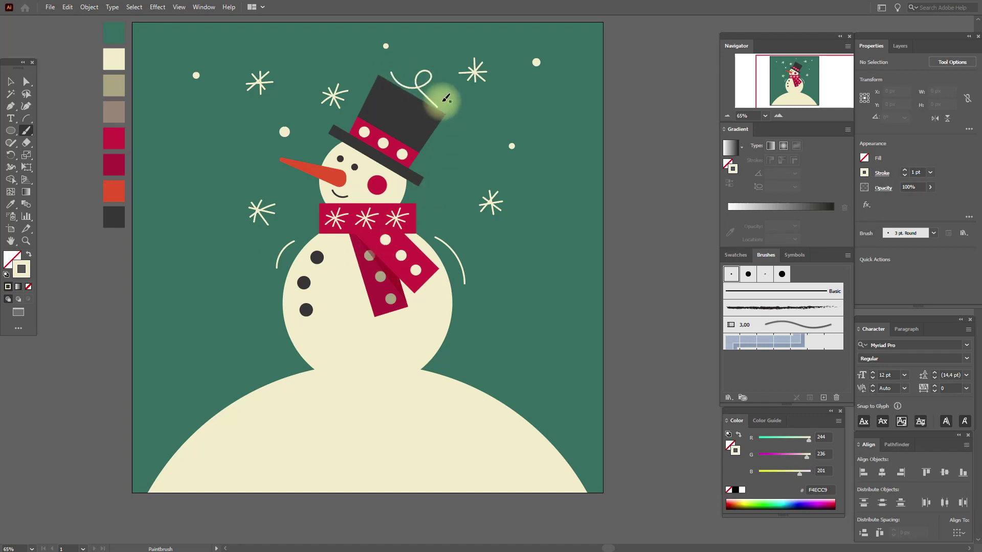
Rotate the painted swirl about 8° so it follows the slant of the hat's top
{"action": "left_click", "coordinate": [11, 81]}
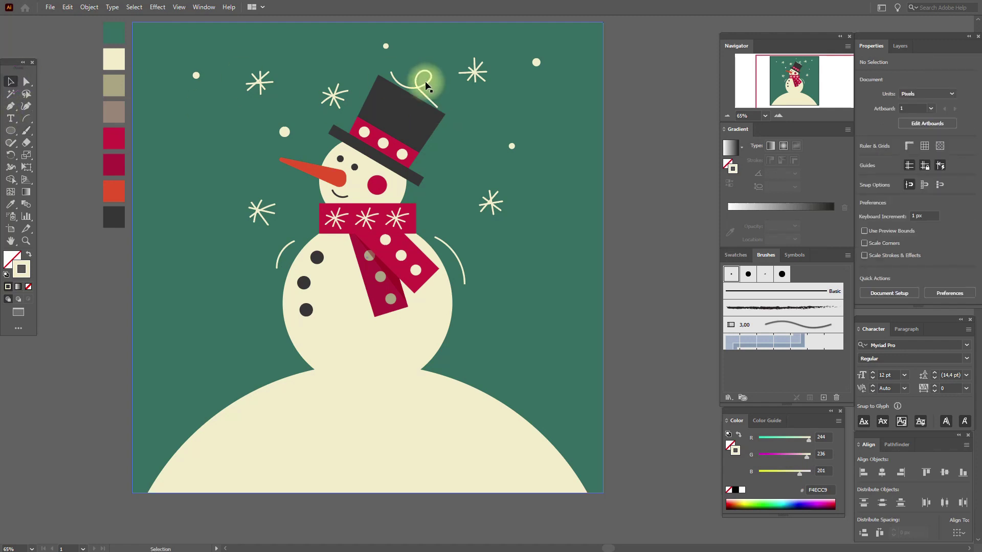
{"action": "left_click", "coordinate": [425, 83]}
{"action": "left_click_drag", "start_coordinate": [448, 107], "coordinate": [450, 103]}
Give the swirl and both body curves the Basic brush, a lens-shaped width profile and a 5 pt stroke
{"action": "left_click", "coordinate": [464, 266], "text": "shift"}
{"action": "left_click", "coordinate": [291, 242], "text": "shift"}
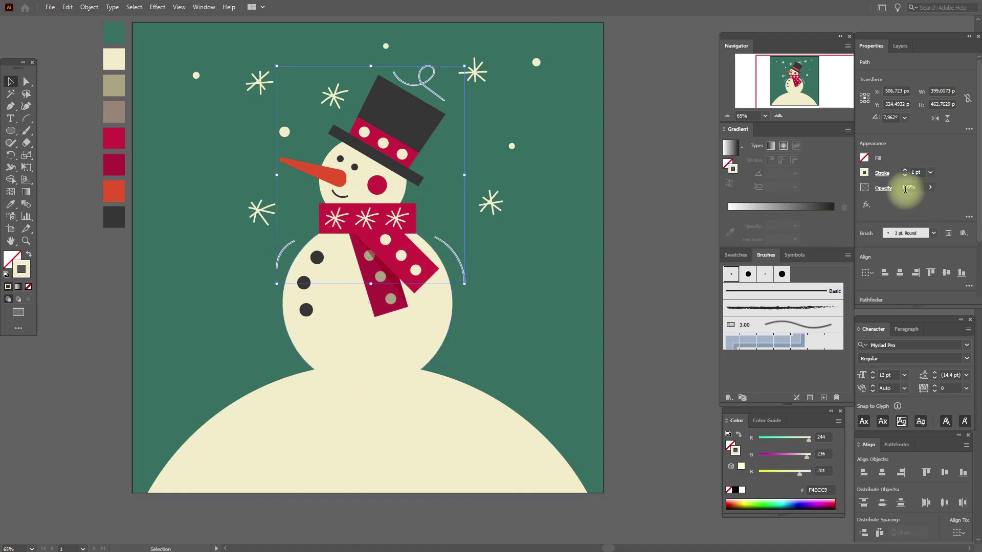
{"action": "left_click", "coordinate": [883, 174]}
{"action": "left_click", "coordinate": [845, 333]}
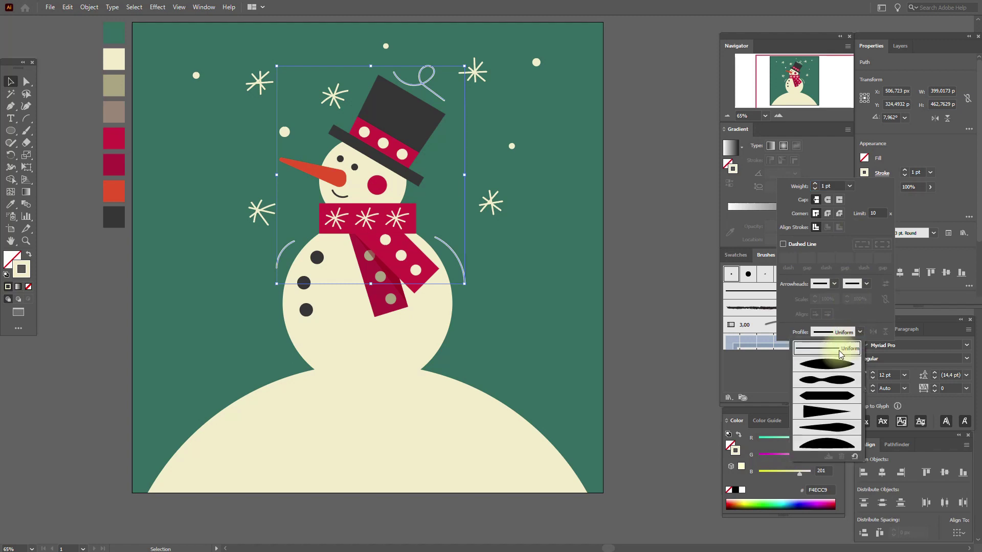
{"action": "left_click", "coordinate": [835, 365]}
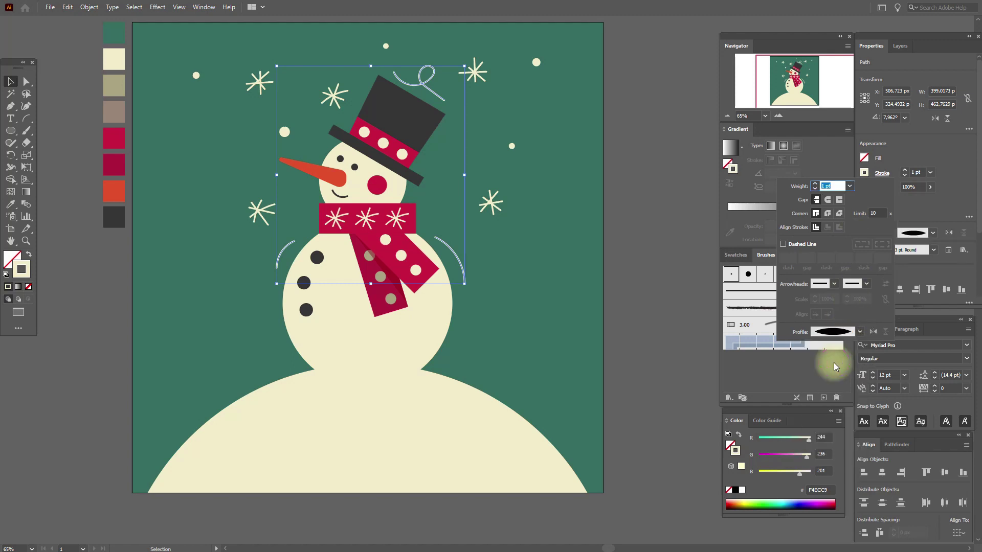
{"action": "left_click", "coordinate": [757, 292]}
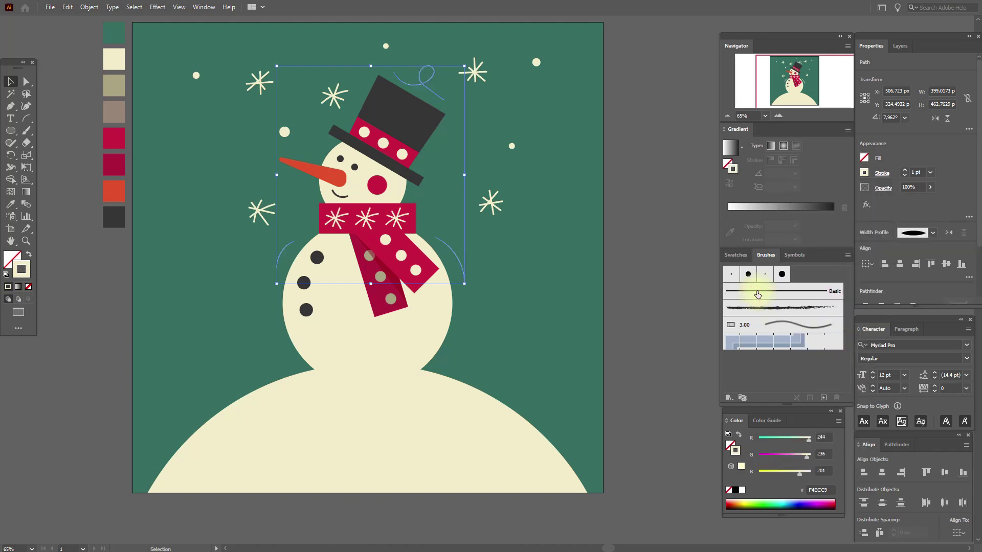
{"action": "left_click", "coordinate": [914, 173]}
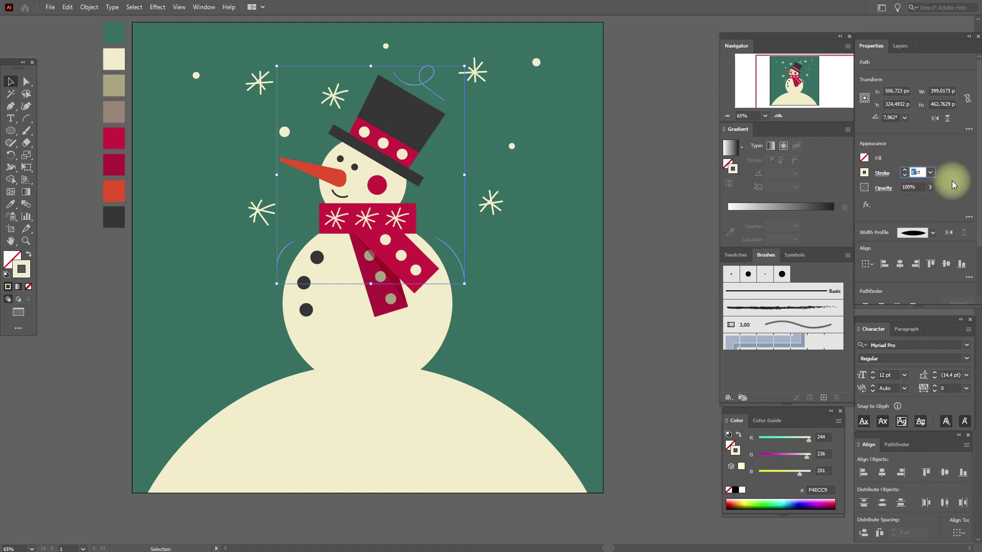
{"action": "type", "text": "5pt"}
{"action": "key", "text": "Return"}
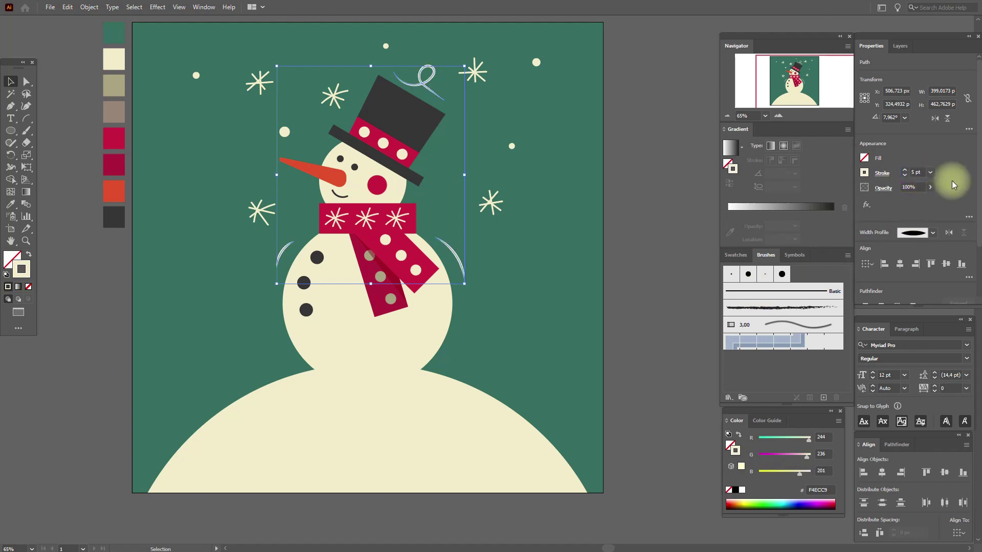
{"action": "left_click", "coordinate": [647, 146]}
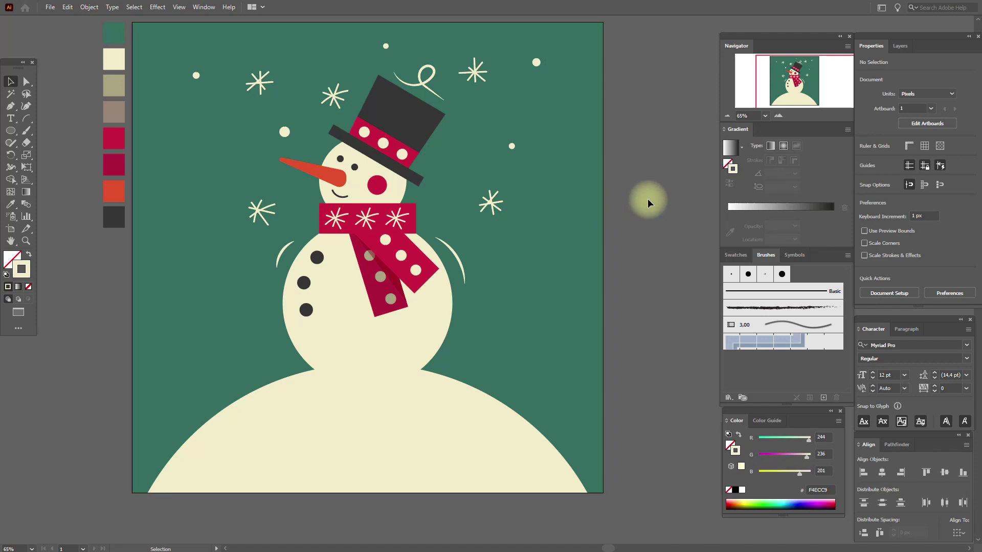
Nudge the two curved strokes closer to the sides of the snowman's body
{"action": "left_click", "coordinate": [453, 258]}
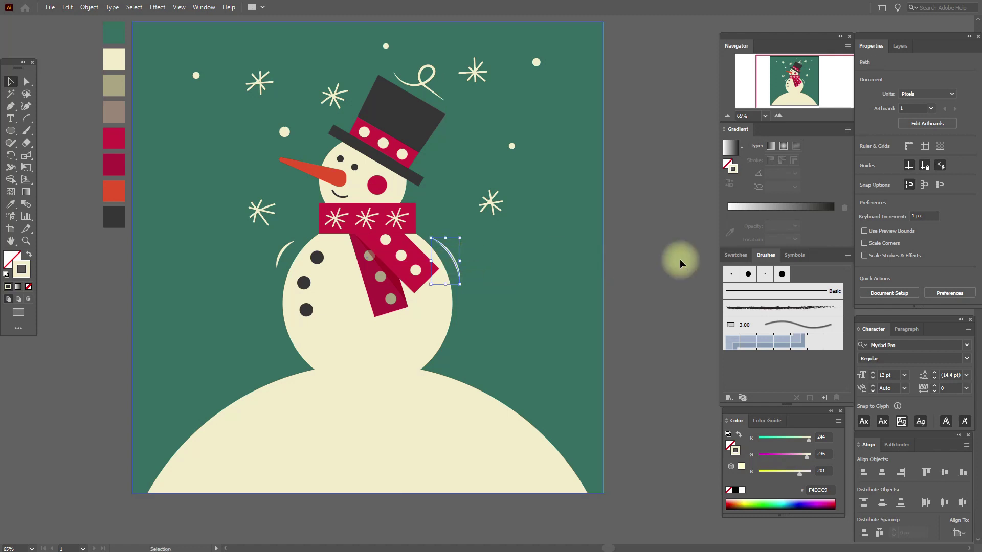
{"action": "key", "text": "Right"}
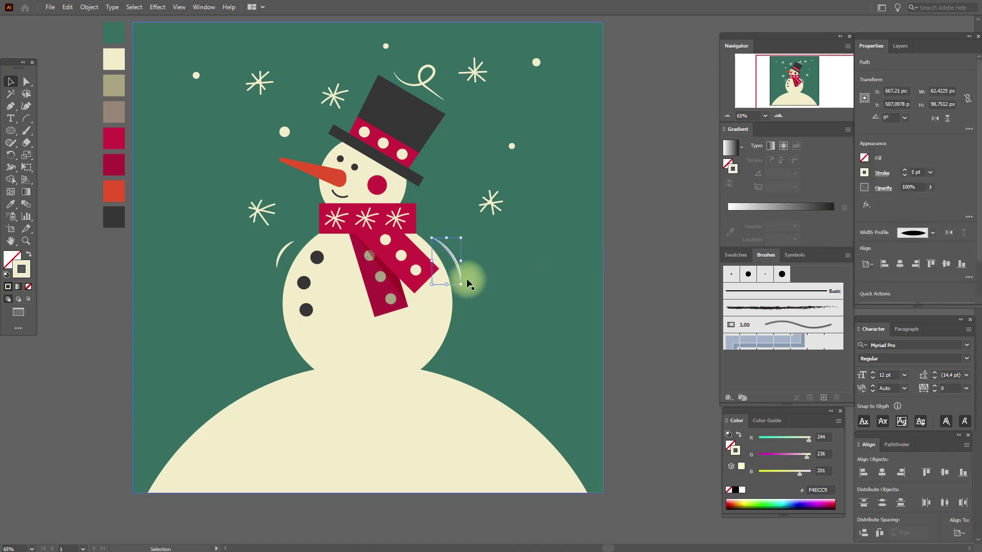
{"action": "left_click", "coordinate": [610, 269]}
{"action": "left_click", "coordinate": [279, 250]}
{"action": "key", "text": "Right"}
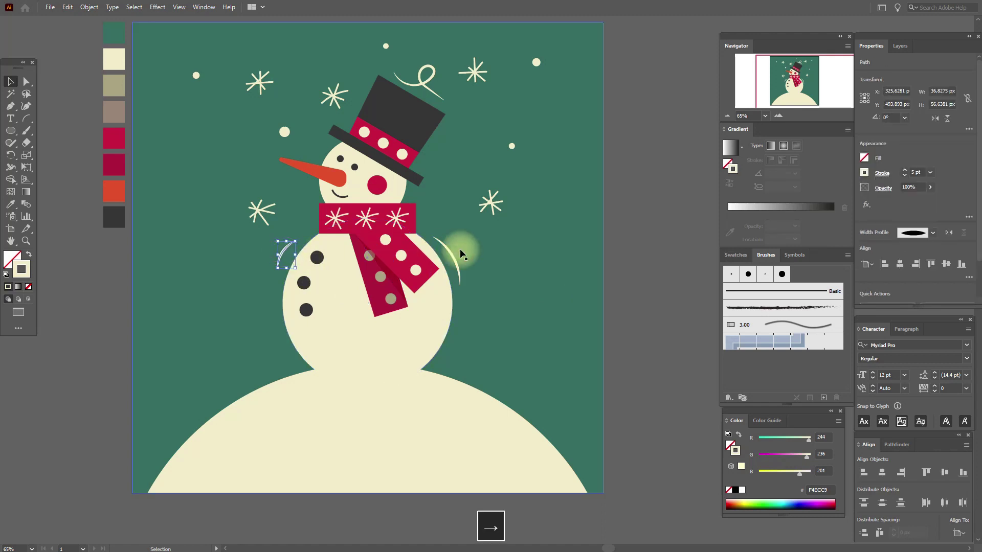
Nudge the swirl above the hat slightly down and rotate it a little
{"action": "left_click", "coordinate": [427, 83]}
{"action": "key", "text": "Down"}
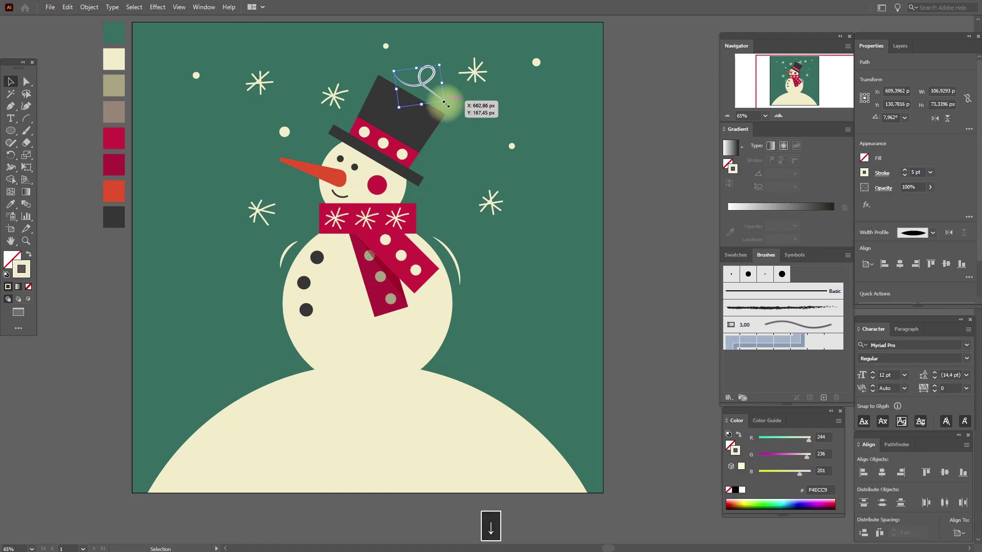
{"action": "left_click_drag", "start_coordinate": [451, 105], "coordinate": [453, 103]}
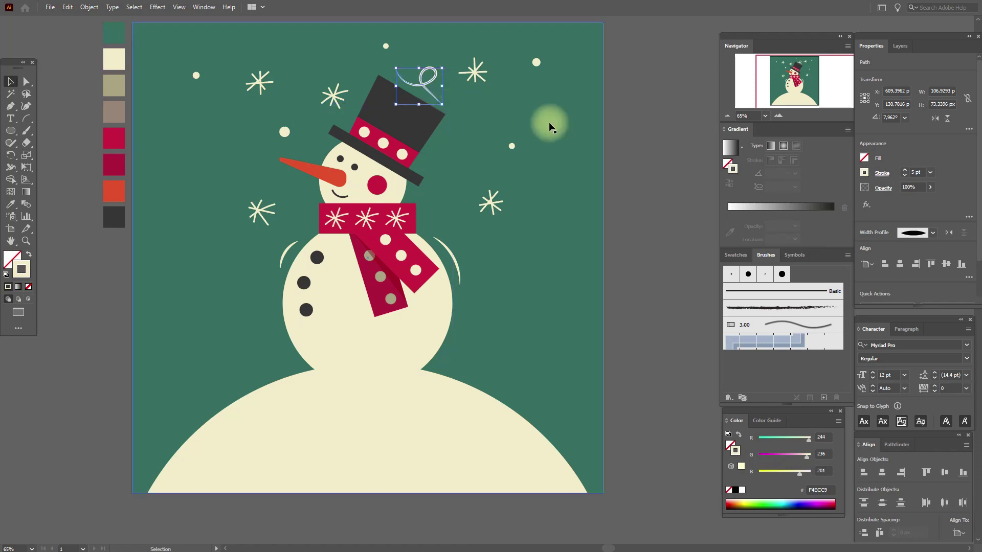
{"action": "left_click", "coordinate": [654, 139]}
Move the snow dots at the upper left and upper right of the background slightly lower
{"action": "left_click", "coordinate": [11, 241]}
{"action": "left_click_drag", "start_coordinate": [396, 227], "coordinate": [407, 252]}
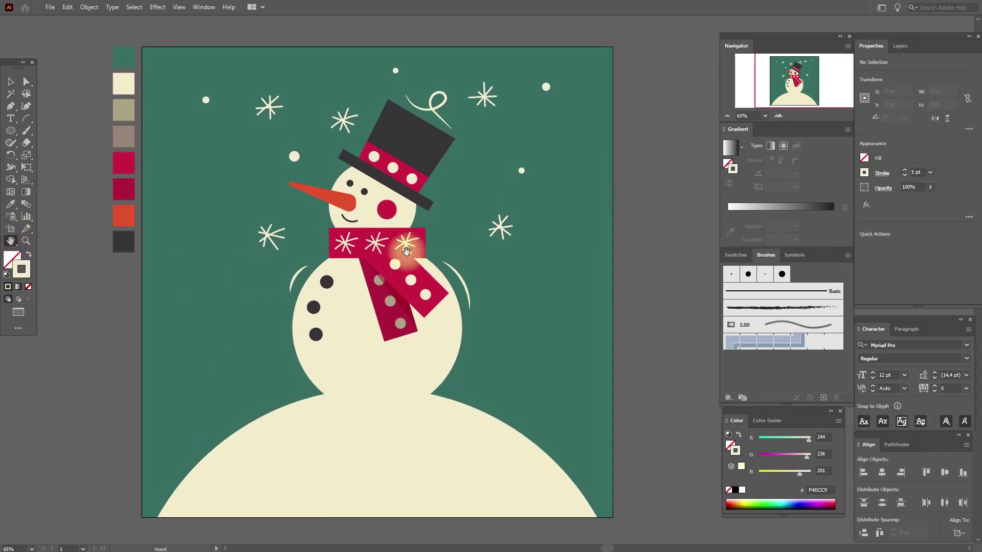
{"action": "left_click", "coordinate": [10, 82]}
{"action": "left_click", "coordinate": [208, 104]}
{"action": "left_click_drag", "start_coordinate": [208, 103], "coordinate": [213, 135]}
{"action": "left_click_drag", "start_coordinate": [548, 87], "coordinate": [555, 100]}
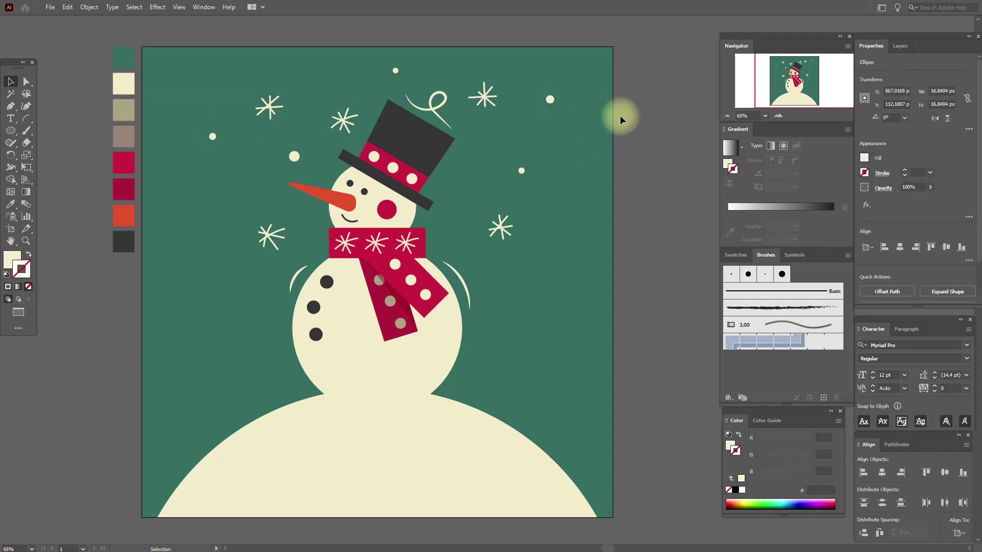
{"action": "left_click", "coordinate": [619, 115]}
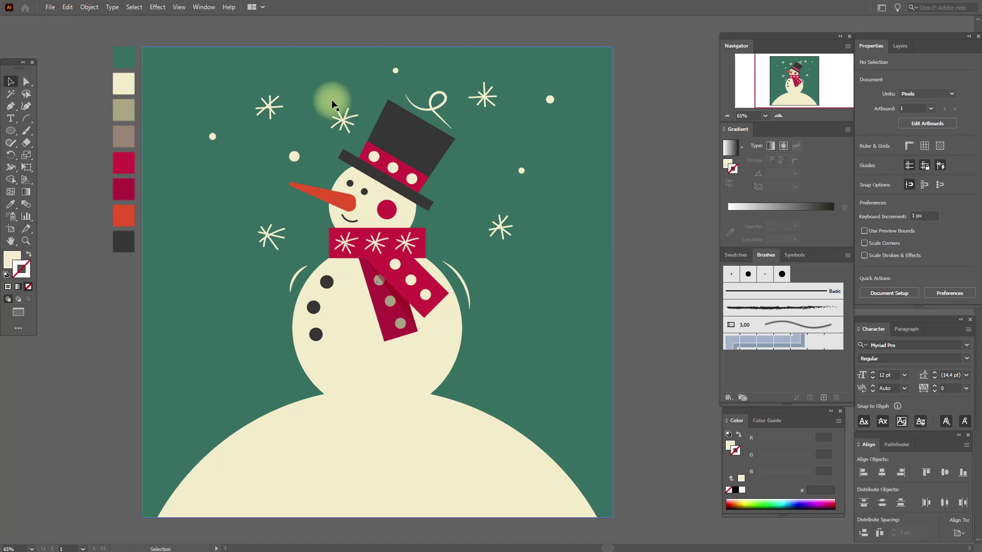
Nudge the snowflake beside the hat up, and move the snowflake and small dot right of the snowman closer to the figure
{"action": "left_click_drag", "start_coordinate": [327, 35], "coordinate": [342, 117]}
{"action": "left_click", "coordinate": [344, 124]}
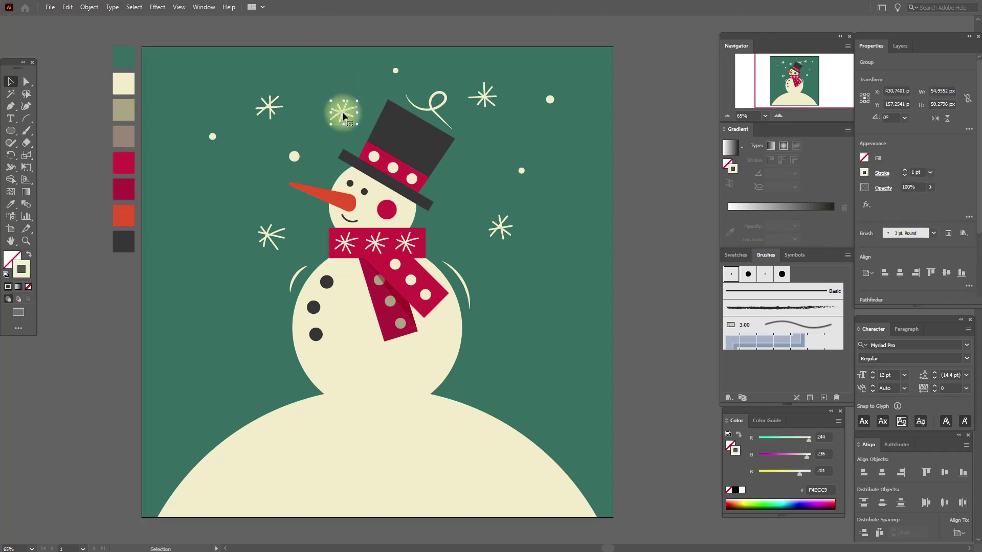
{"action": "left_click", "coordinate": [491, 247]}
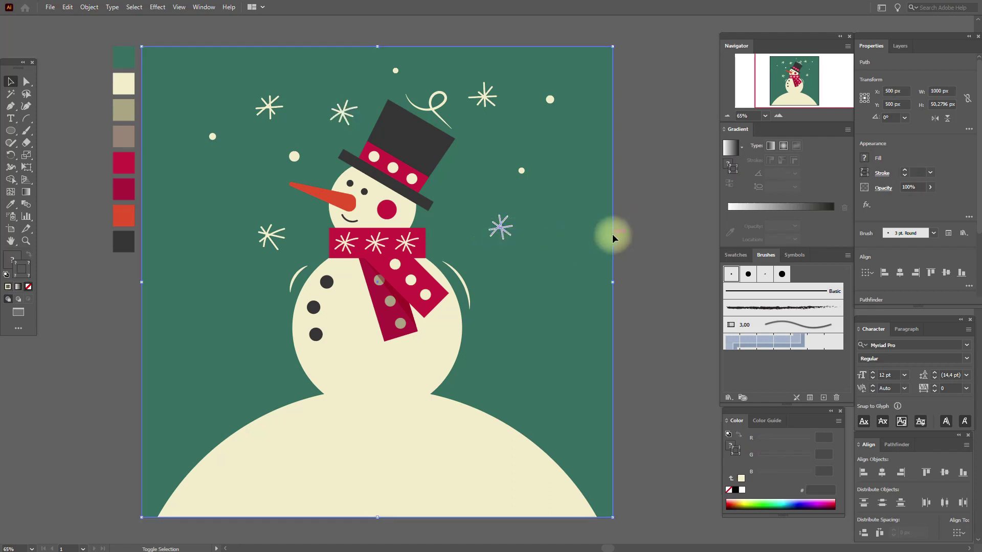
{"action": "left_click_drag", "start_coordinate": [500, 227], "coordinate": [483, 219]}
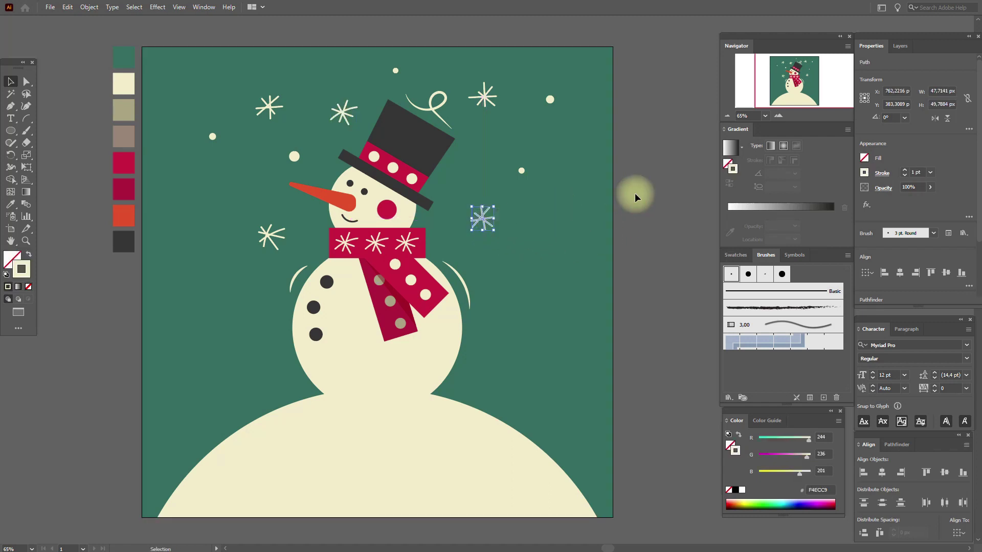
{"action": "left_click", "coordinate": [643, 204]}
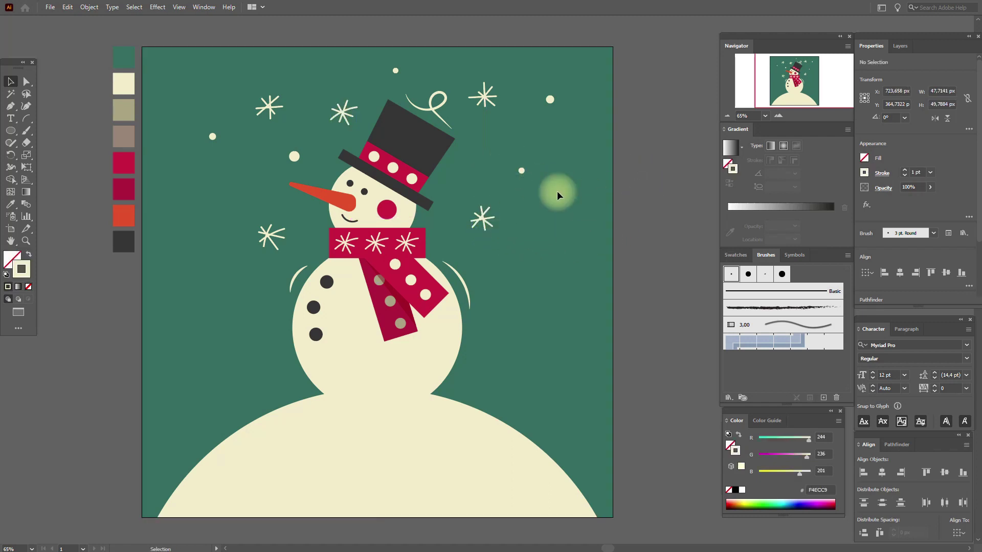
{"action": "left_click_drag", "start_coordinate": [518, 171], "coordinate": [517, 163]}
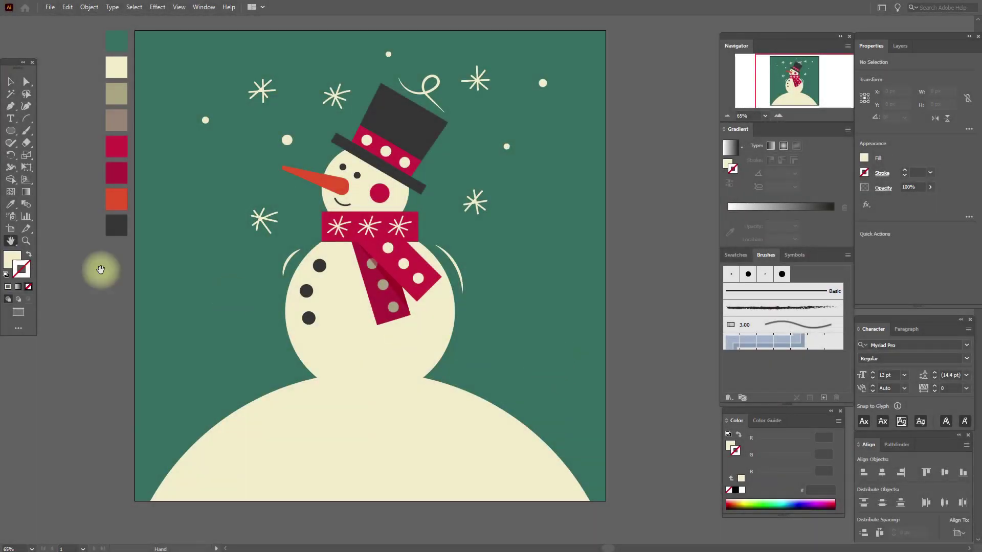
Duplicate the snowman's body circle in place and fill the copy with the taupe swatch (998675)
{"action": "left_click", "coordinate": [11, 81]}
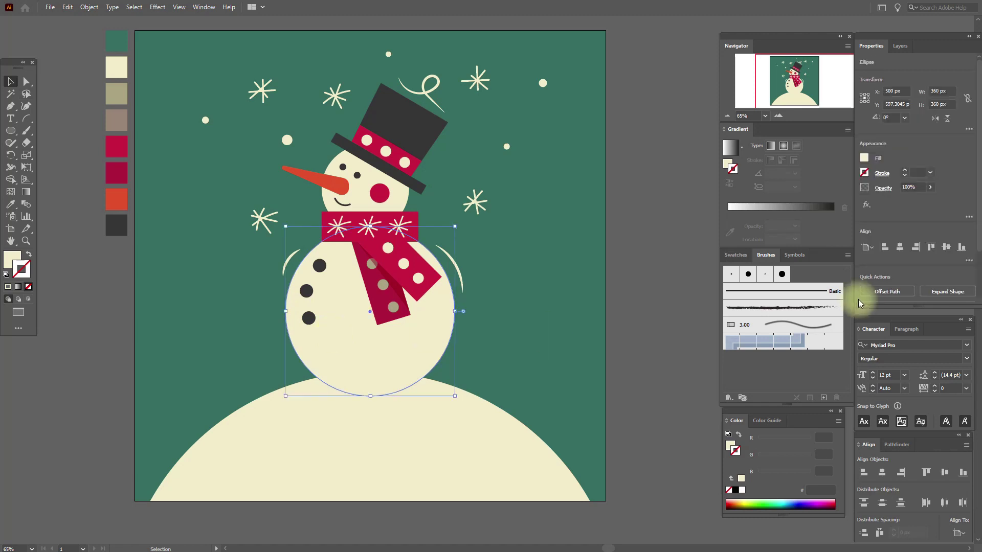
{"action": "left_click", "coordinate": [745, 261]}
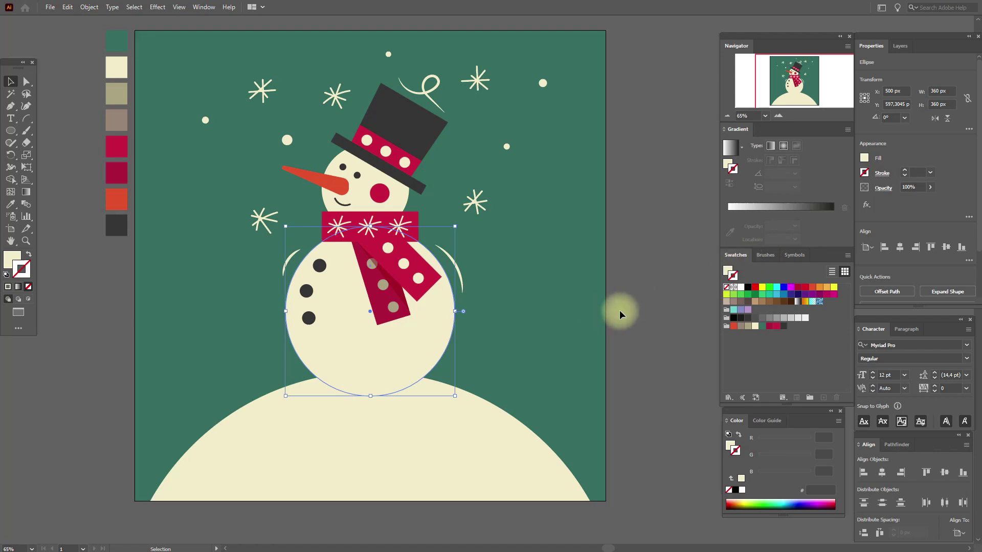
{"action": "key", "text": "ctrl+c"}
{"action": "key", "text": "ctrl+f"}
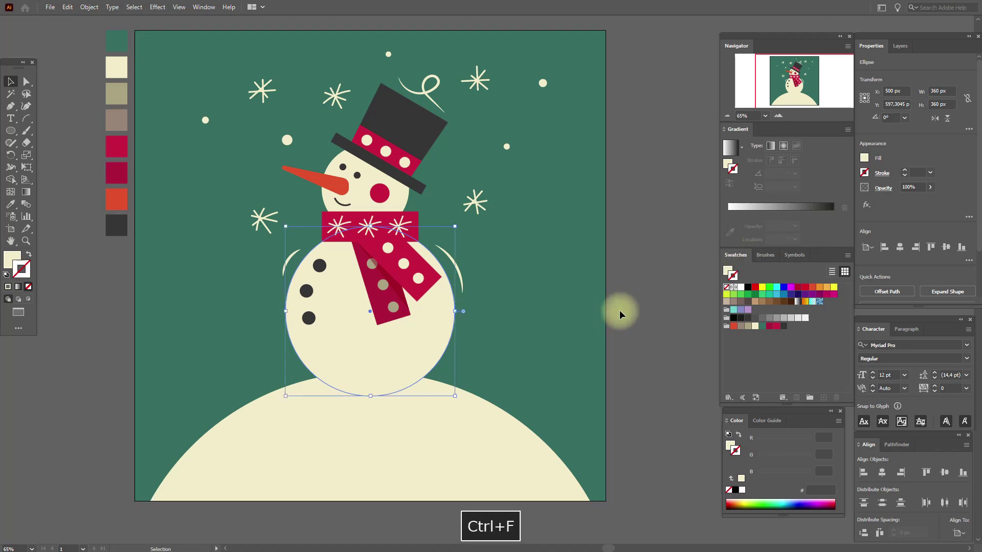
{"action": "left_click", "coordinate": [12, 258]}
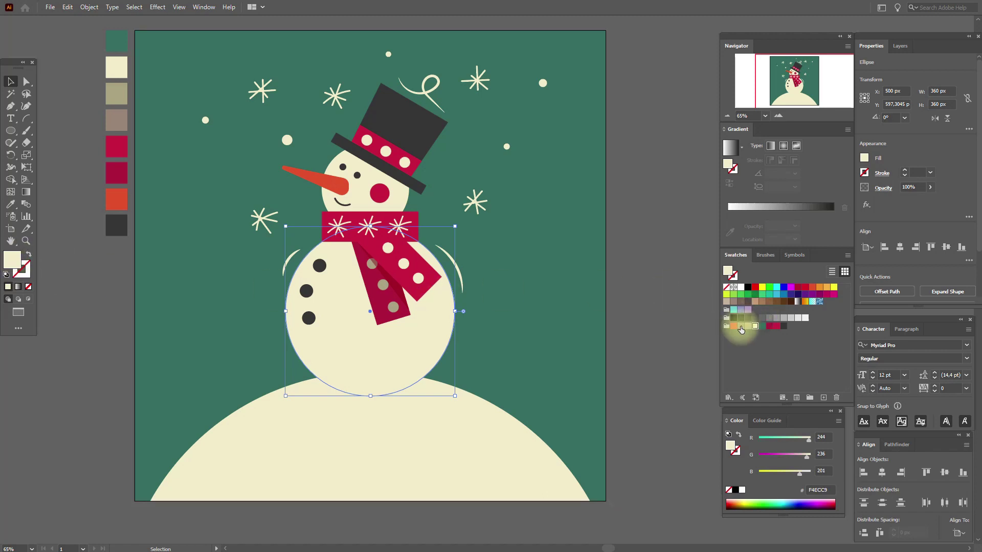
{"action": "left_click", "coordinate": [740, 328]}
Make an opacity mask for the taupe body circle with Clip turned off, and start editing the mask
{"action": "mouse_move", "coordinate": [816, 414]}
{"action": "left_mouse_down"}
{"action": "mouse_move", "coordinate": [791, 422]}
{"action": "mouse_move", "coordinate": [744, 353]}
{"action": "mouse_move", "coordinate": [815, 332]}
{"action": "mouse_move", "coordinate": [695, 269]}
{"action": "left_mouse_up"}
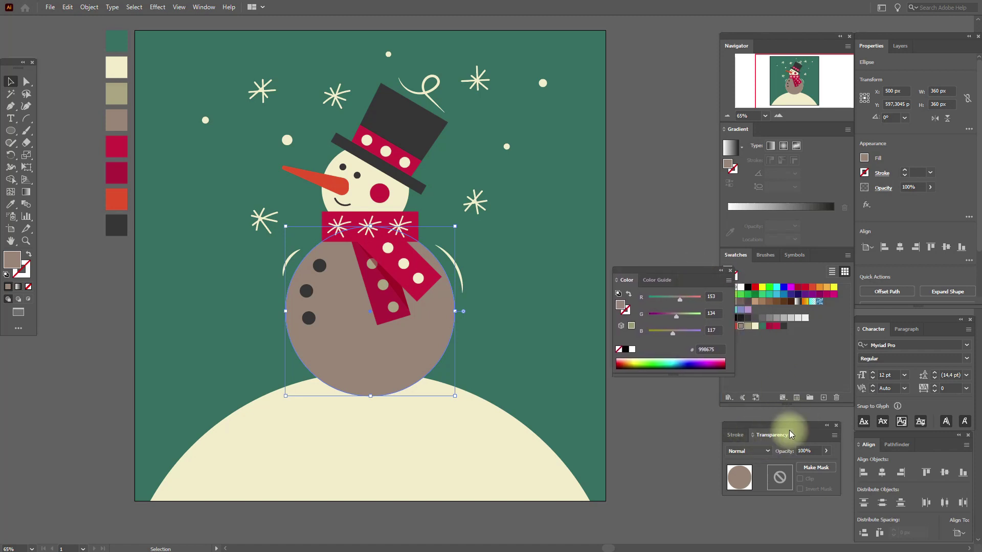
{"action": "left_click", "coordinate": [180, 7]}
{"action": "mouse_move", "coordinate": [204, 7]}
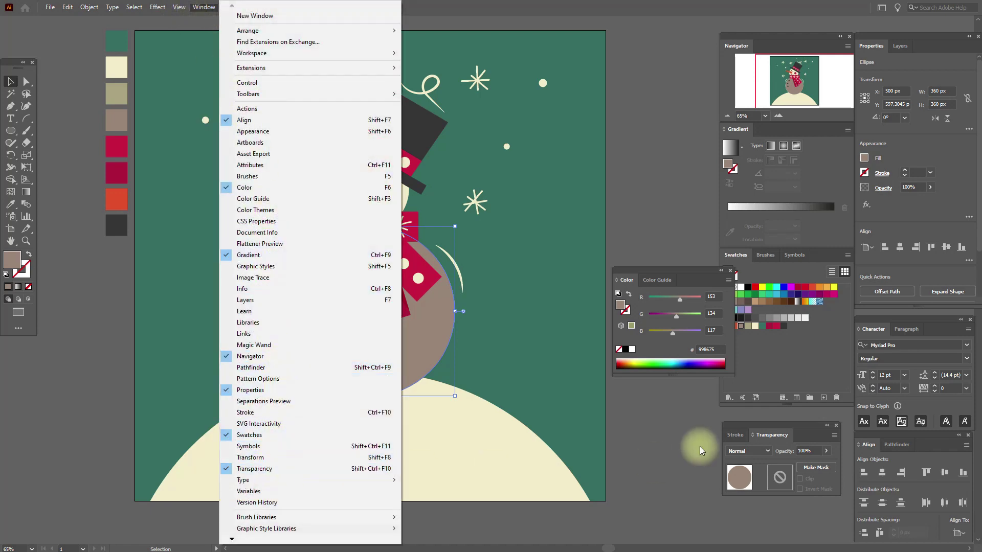
{"action": "left_click", "coordinate": [677, 435]}
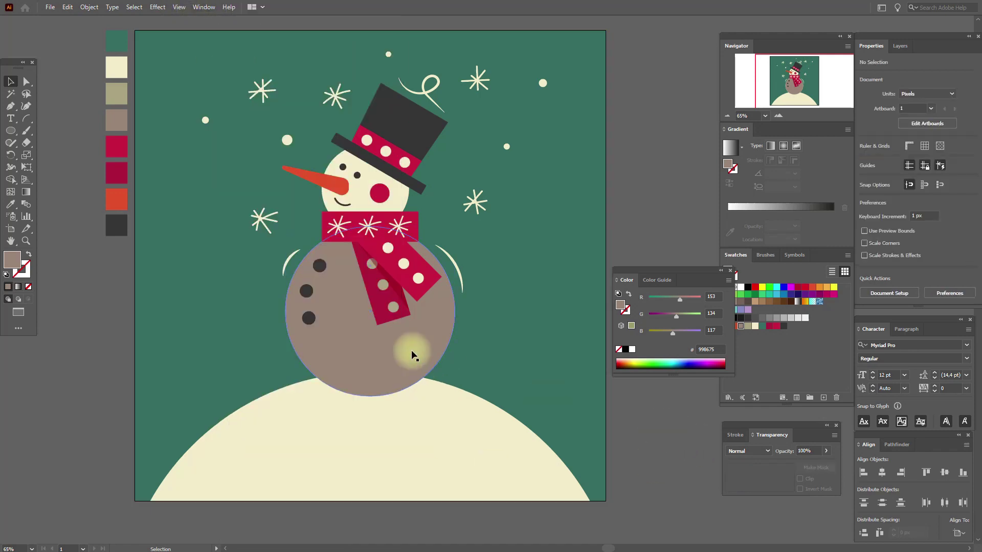
{"action": "left_click", "coordinate": [817, 468]}
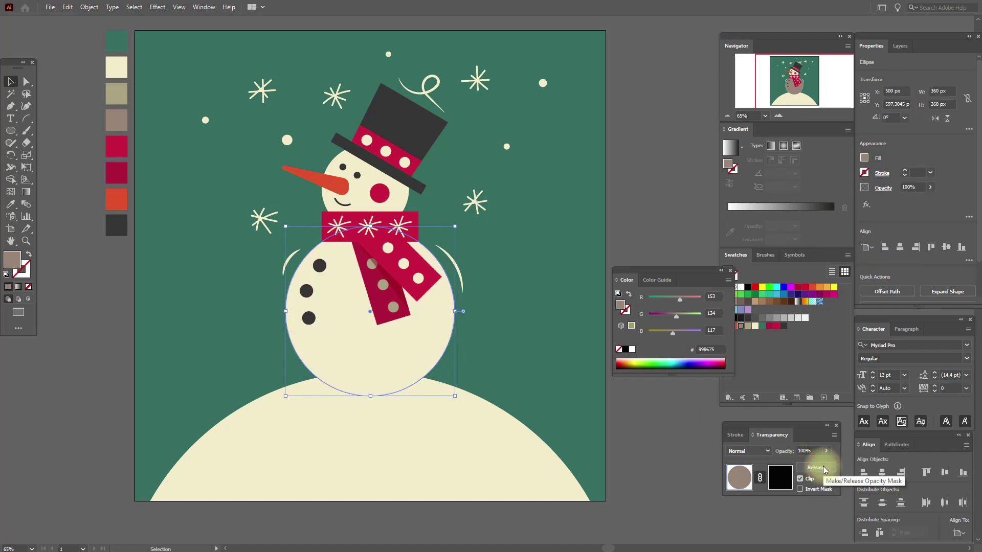
{"action": "left_click", "coordinate": [809, 480]}
{"action": "left_click", "coordinate": [166, 239]}
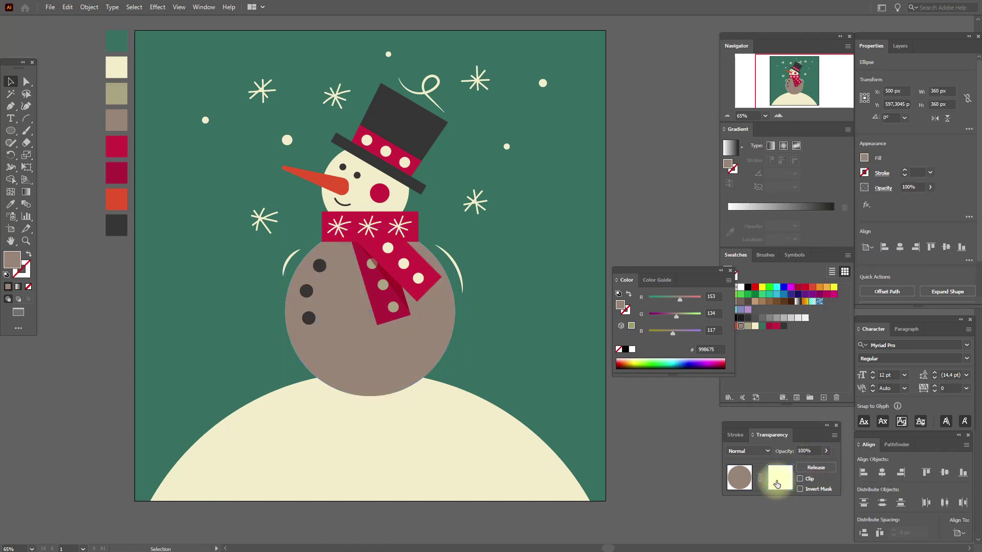
Draw a square of about 437 px over the body in the mask, filled with a radial gradient from black centre to white edge
{"action": "left_click_drag", "start_coordinate": [15, 134], "coordinate": [41, 130]}
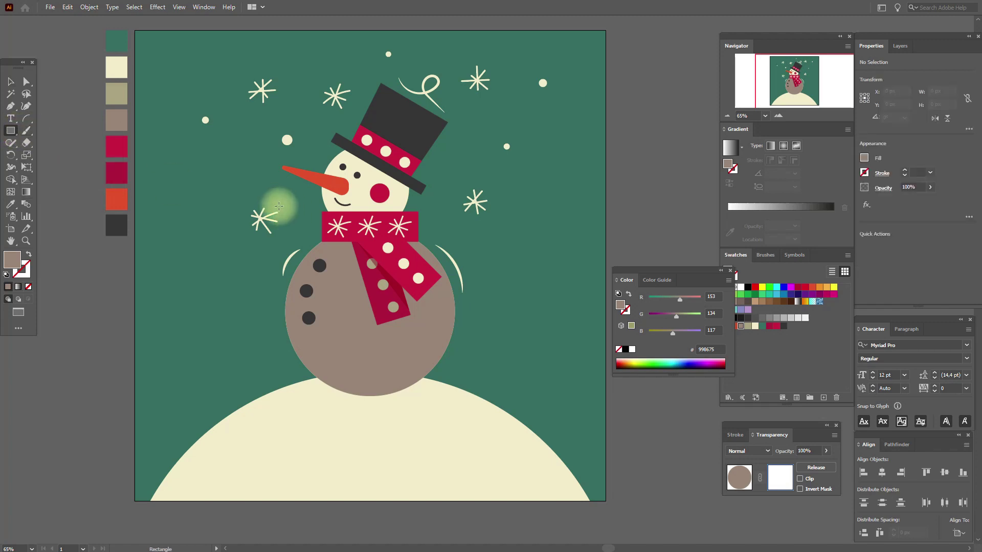
{"action": "left_click_drag", "start_coordinate": [269, 199], "coordinate": [467, 404]}
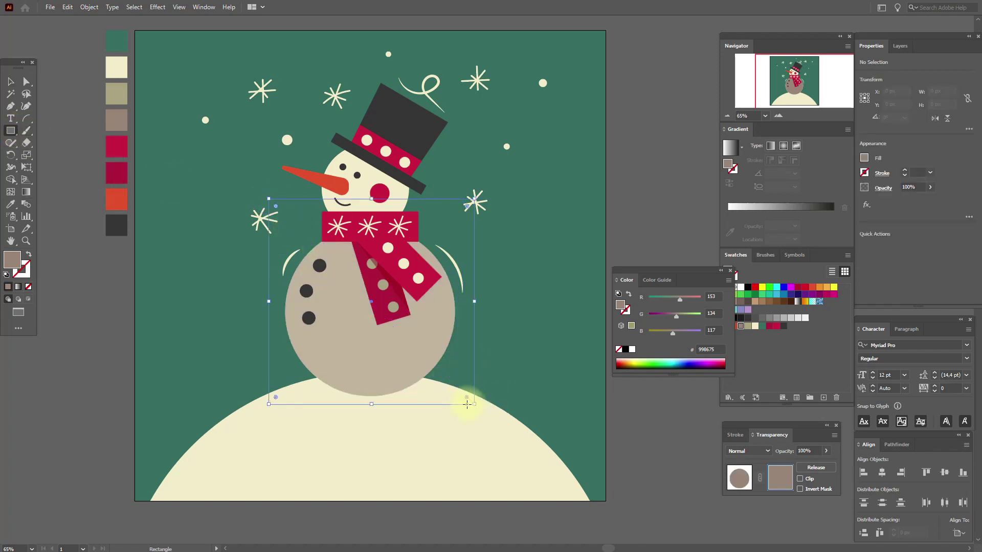
{"action": "left_click", "coordinate": [797, 303]}
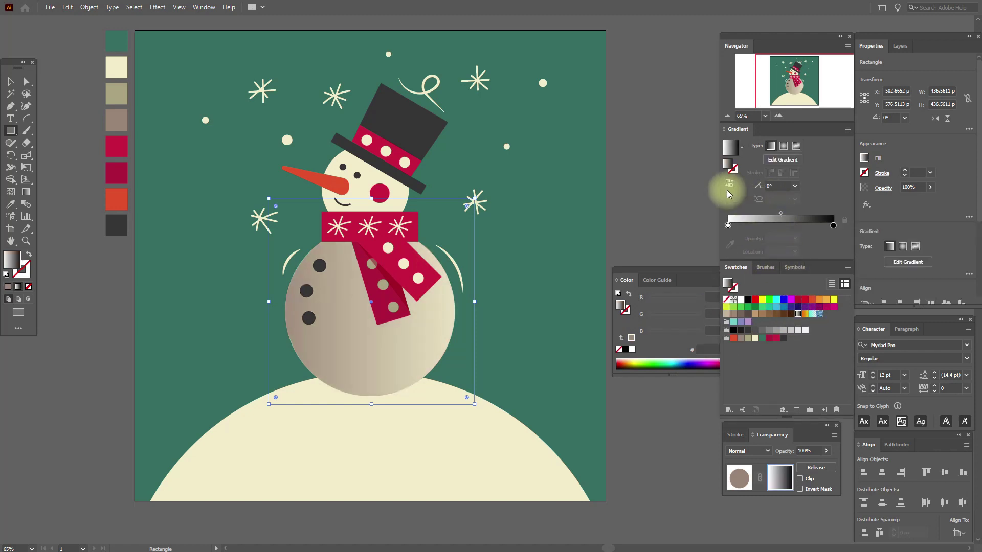
{"action": "left_click", "coordinate": [783, 146]}
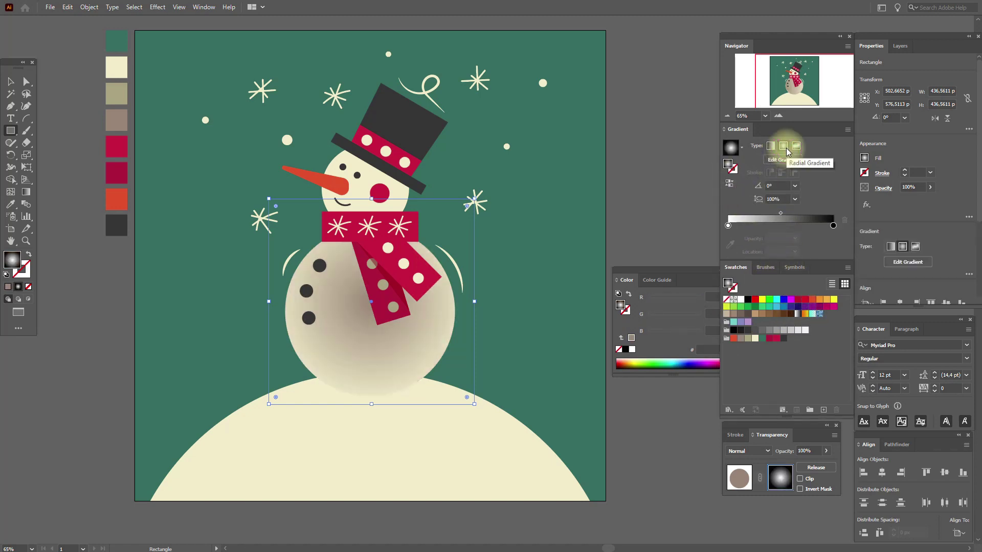
{"action": "left_click", "coordinate": [729, 183]}
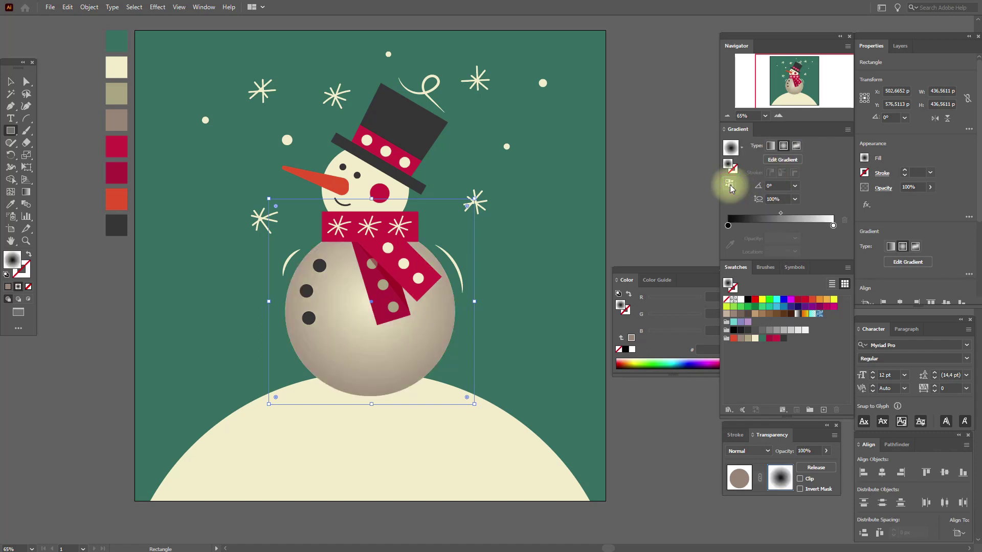
Apply the Grain texture effect to the mask square with intensity 52, contrast 10 and the Stippled grain type
{"action": "left_click", "coordinate": [157, 7]}
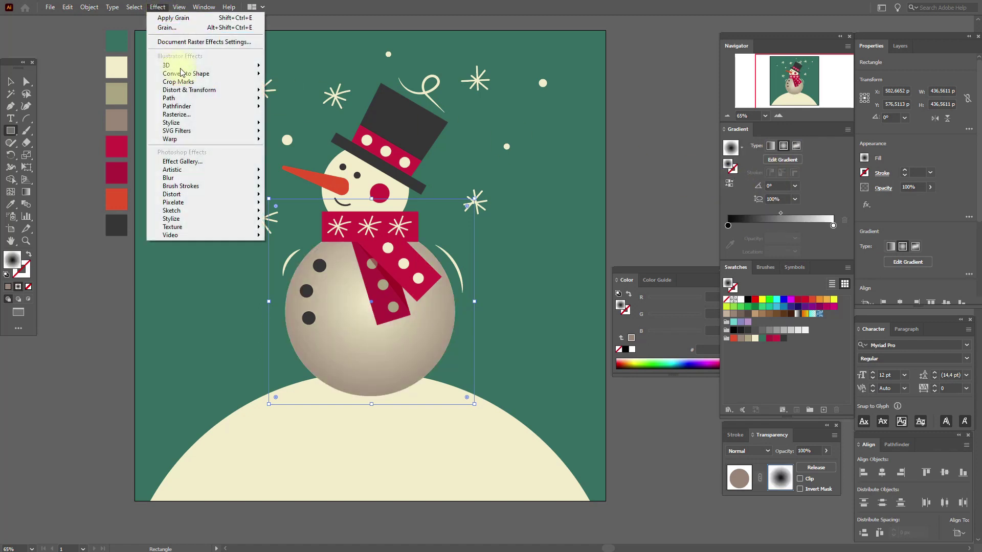
{"action": "mouse_move", "coordinate": [215, 225]}
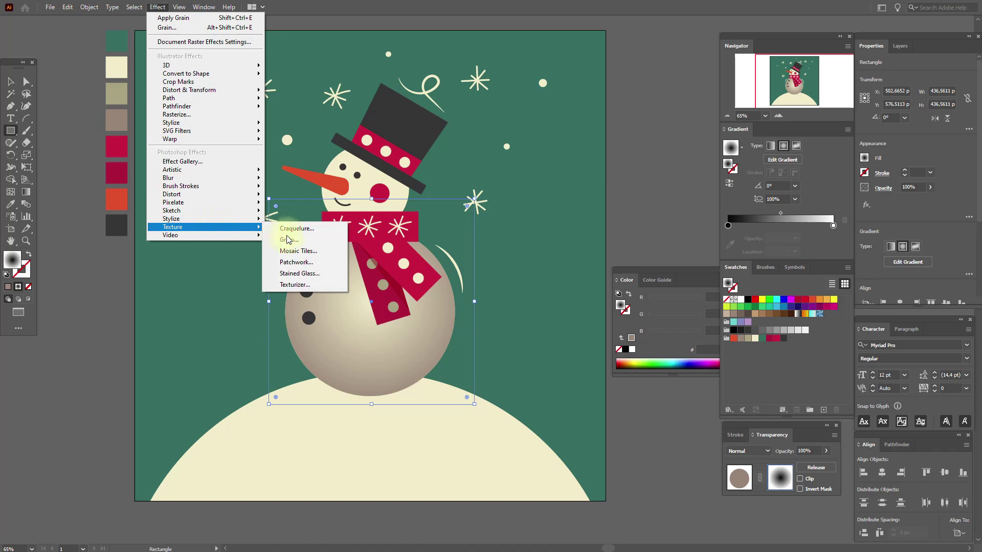
{"action": "left_click", "coordinate": [290, 240]}
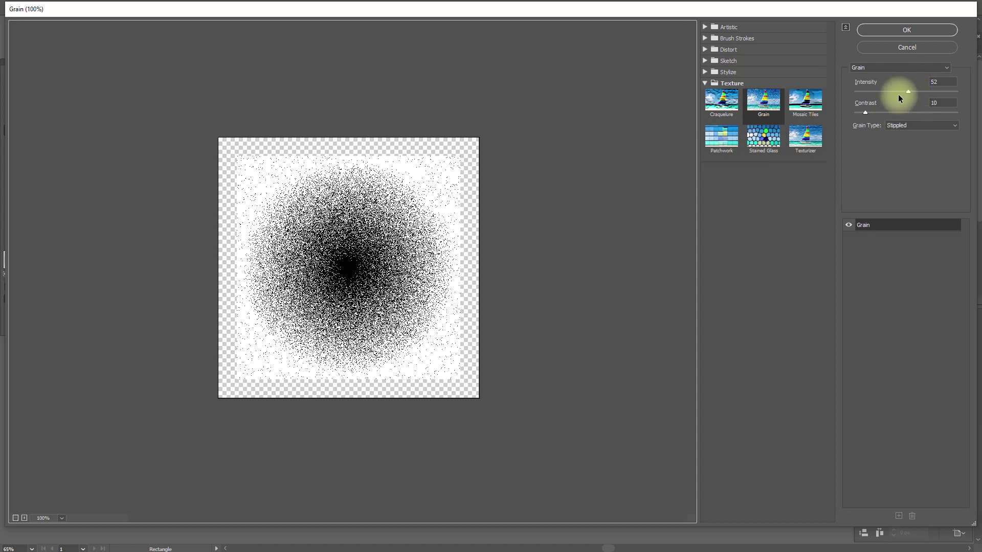
{"action": "left_click", "coordinate": [914, 30]}
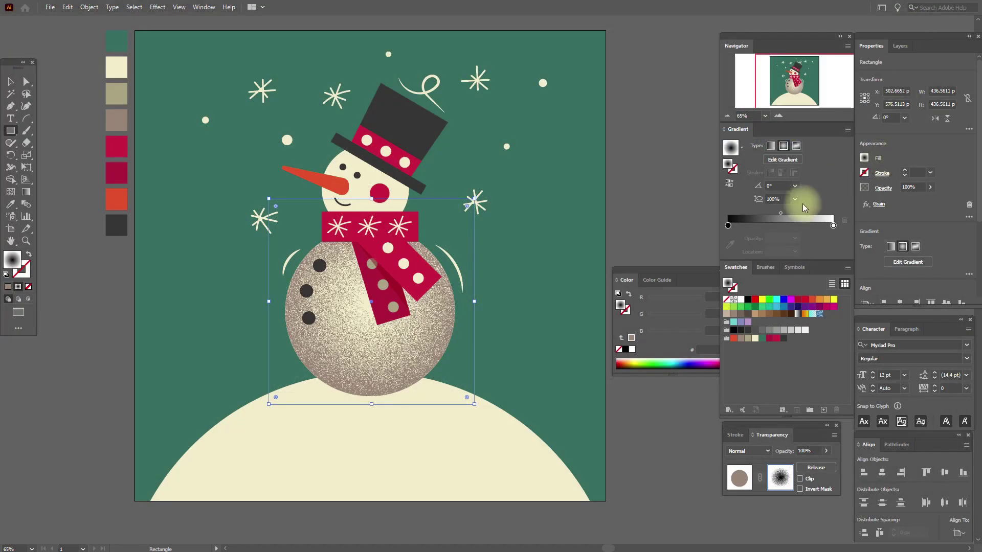
Set the mask gradient's midpoint to about 87% and shift its centre up and left to shade the body's lower right
{"action": "left_click_drag", "start_coordinate": [775, 212], "coordinate": [818, 219]}
{"action": "left_click", "coordinate": [28, 193]}
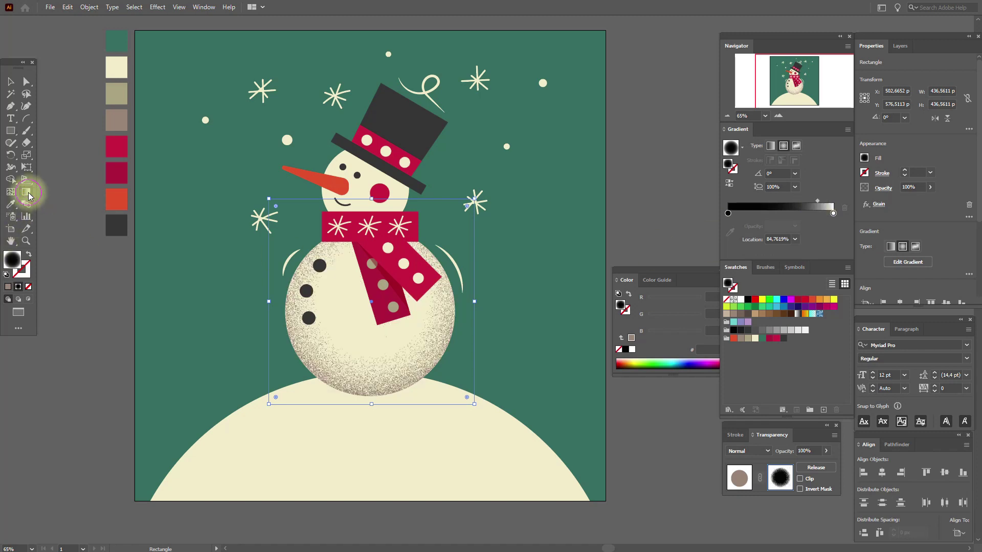
{"action": "left_click_drag", "start_coordinate": [266, 304], "coordinate": [233, 303]}
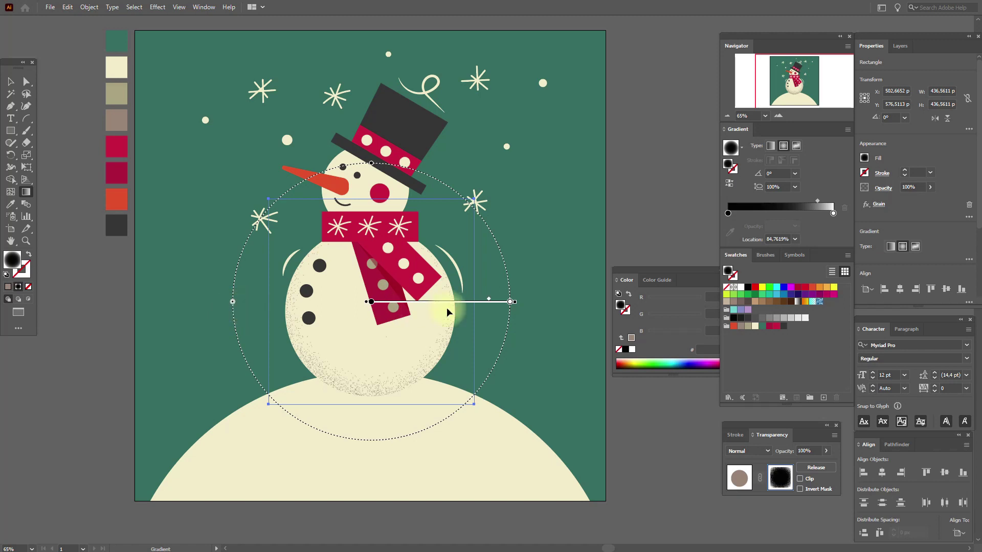
{"action": "left_click_drag", "start_coordinate": [447, 302], "coordinate": [406, 282]}
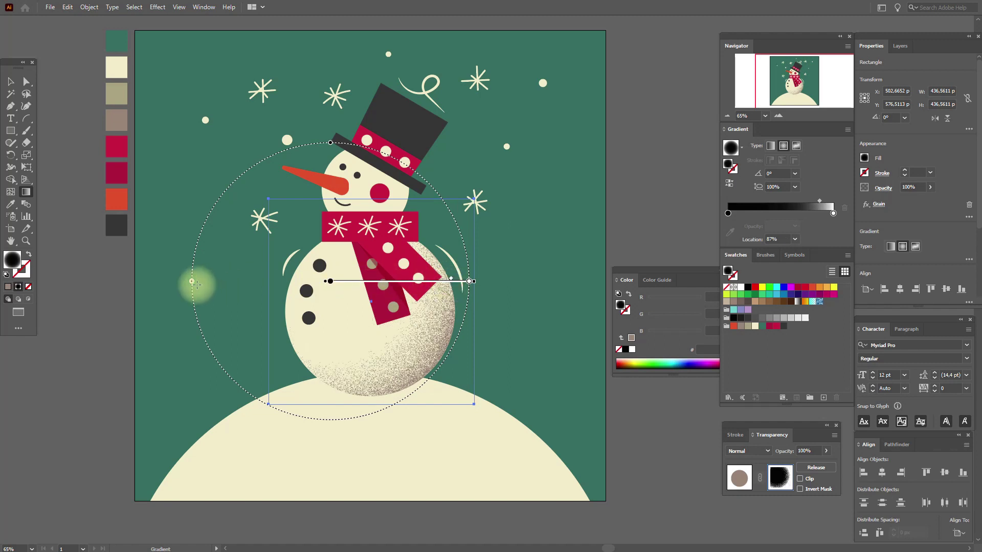
{"action": "left_click_drag", "start_coordinate": [191, 280], "coordinate": [212, 287]}
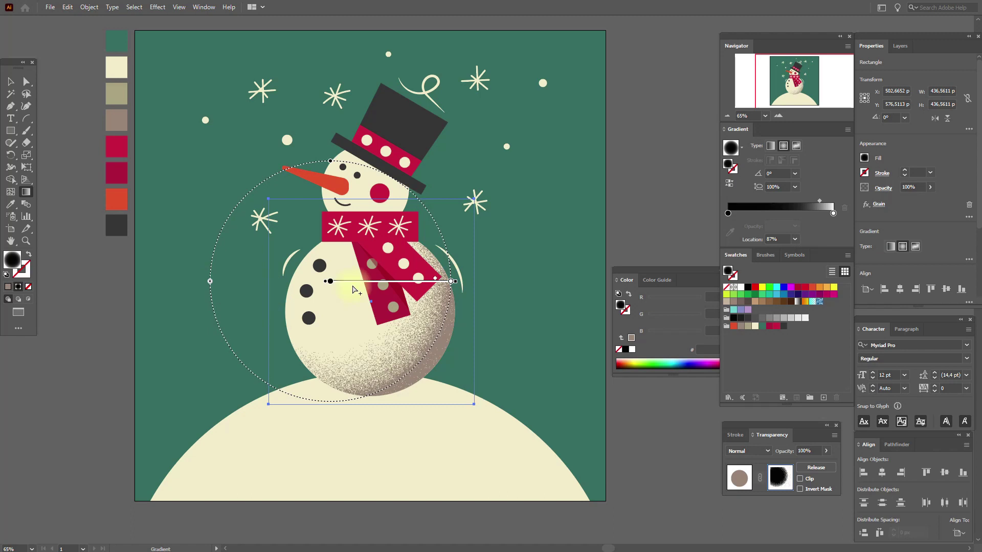
Shrink the mask gradient and fine-tune its centre so the grain follows the body's lower-right edge, and return to editing the artwork
{"action": "left_click_drag", "start_coordinate": [359, 284], "coordinate": [398, 299]}
{"action": "left_click_drag", "start_coordinate": [238, 291], "coordinate": [254, 291]}
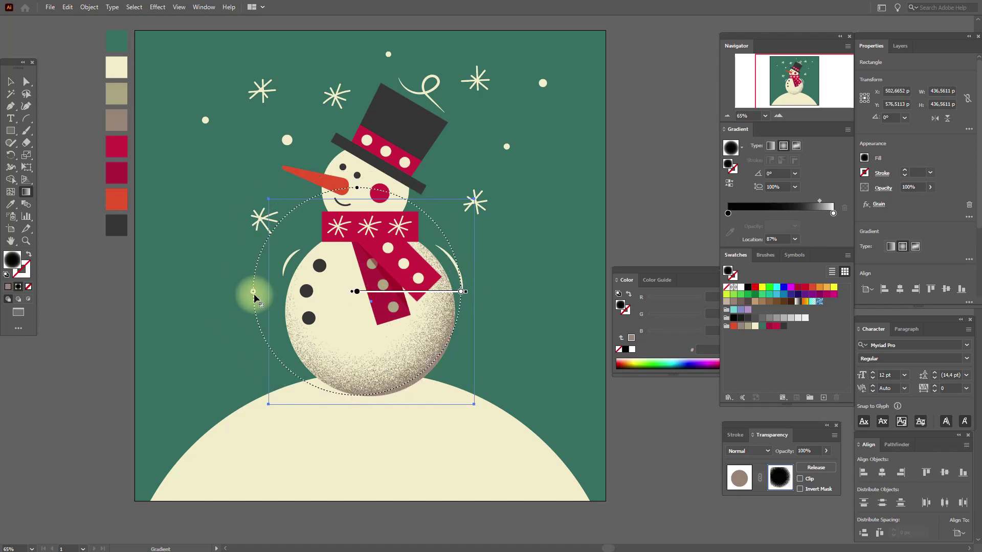
{"action": "left_click", "coordinate": [394, 300]}
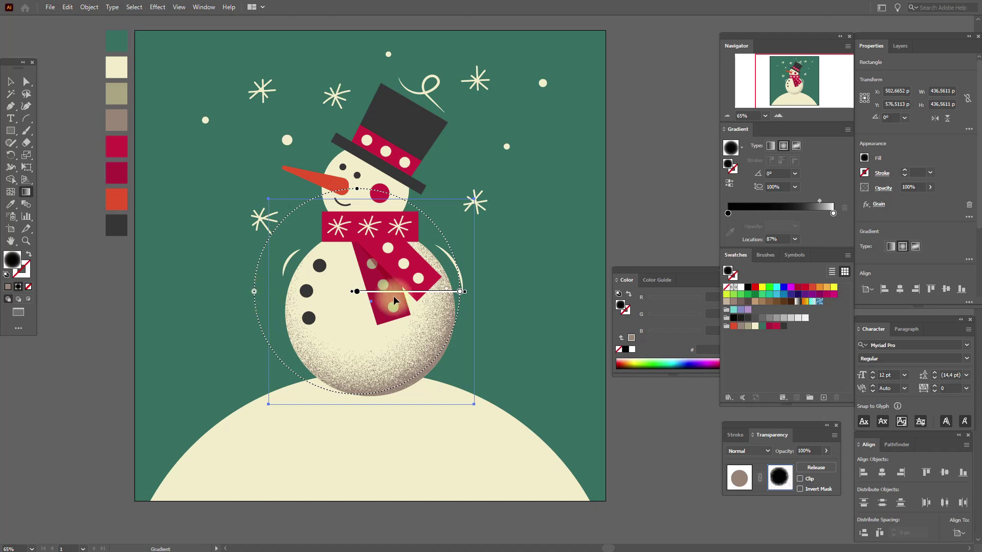
{"action": "left_click_drag", "start_coordinate": [398, 296], "coordinate": [394, 298]}
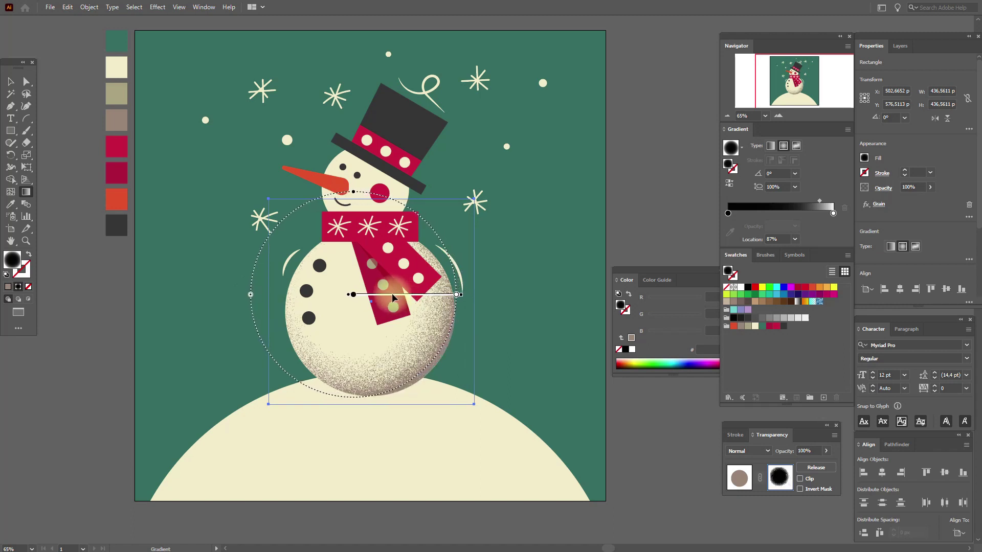
{"action": "left_click_drag", "start_coordinate": [394, 298], "coordinate": [396, 298]}
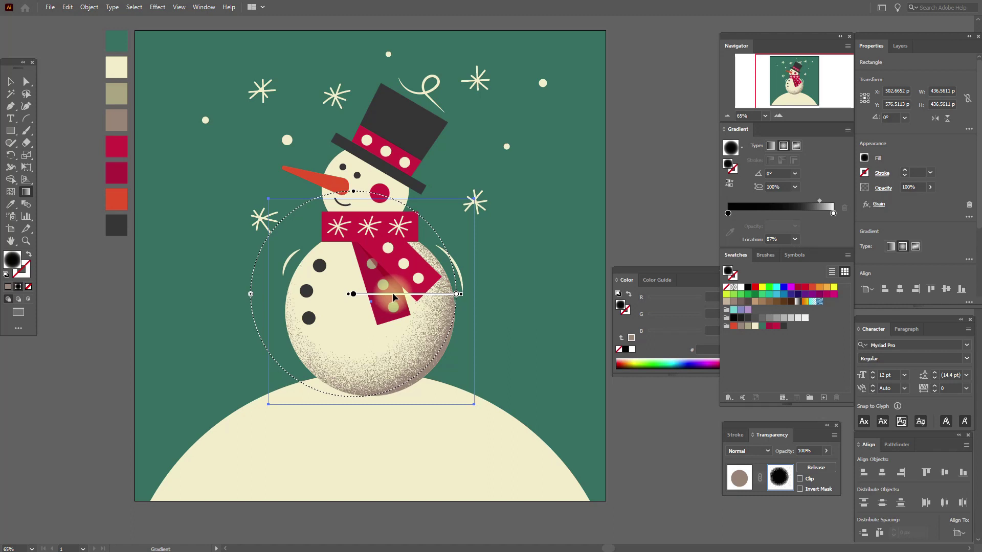
{"action": "left_click", "coordinate": [11, 82]}
{"action": "left_click", "coordinate": [54, 97]}
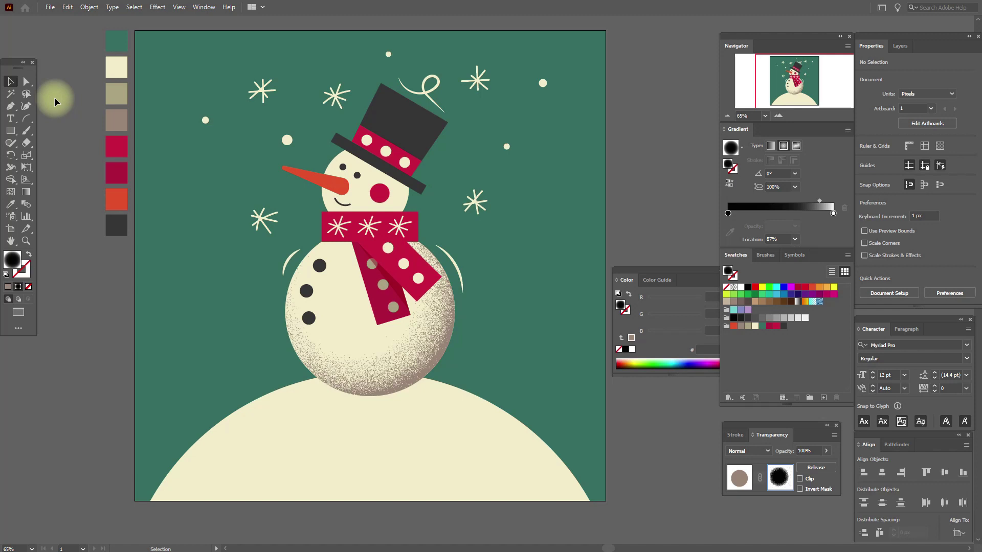
{"action": "left_click", "coordinate": [738, 480]}
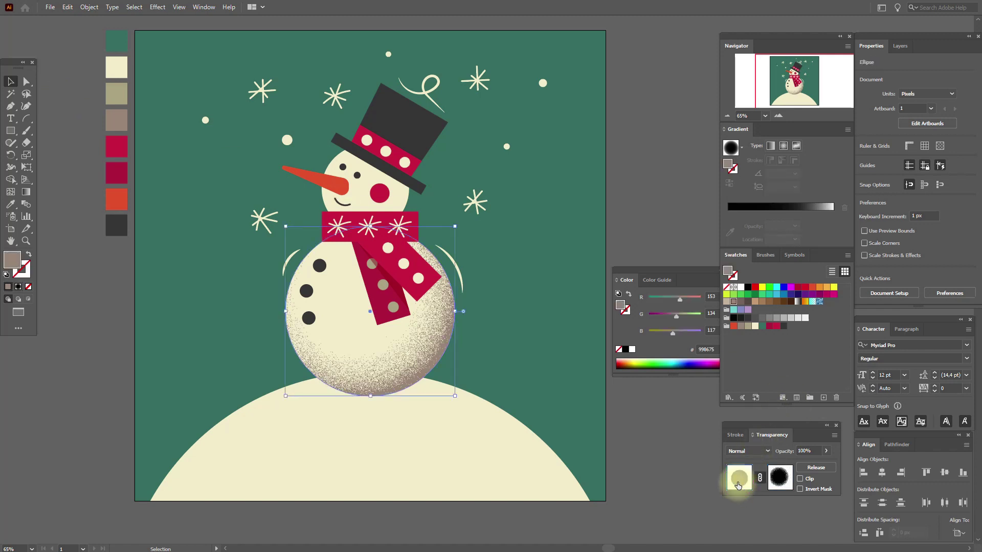
Copy the snow hill in front of itself, fill the copy with brown 998675, and give it an opacity mask with clipping off
{"action": "left_click", "coordinate": [489, 468]}
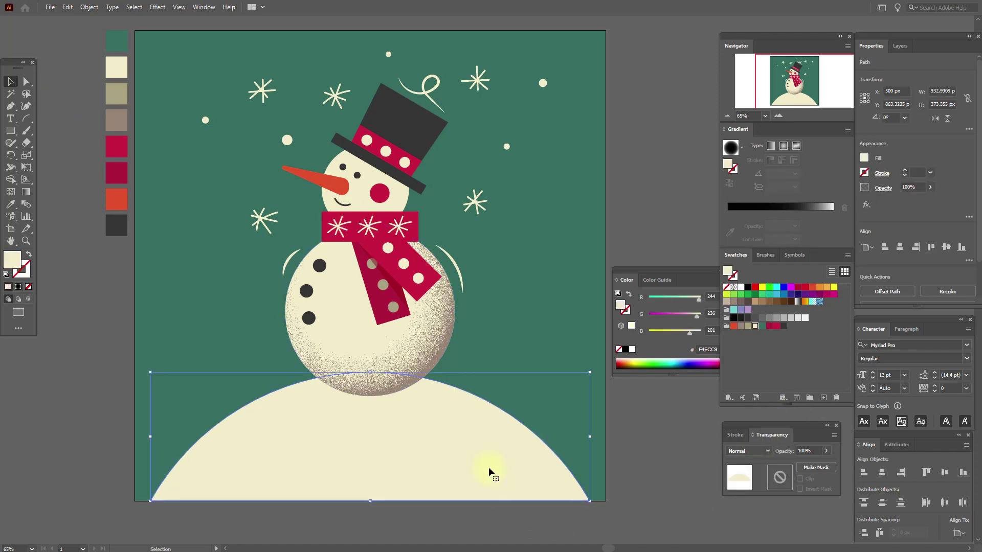
{"action": "key", "text": "ctrl+c"}
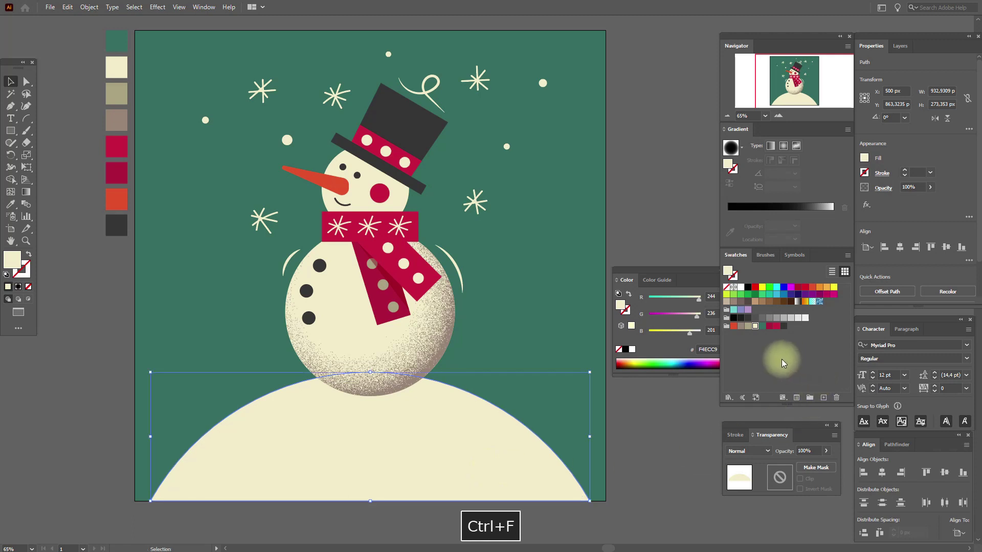
{"action": "left_click", "coordinate": [742, 328]}
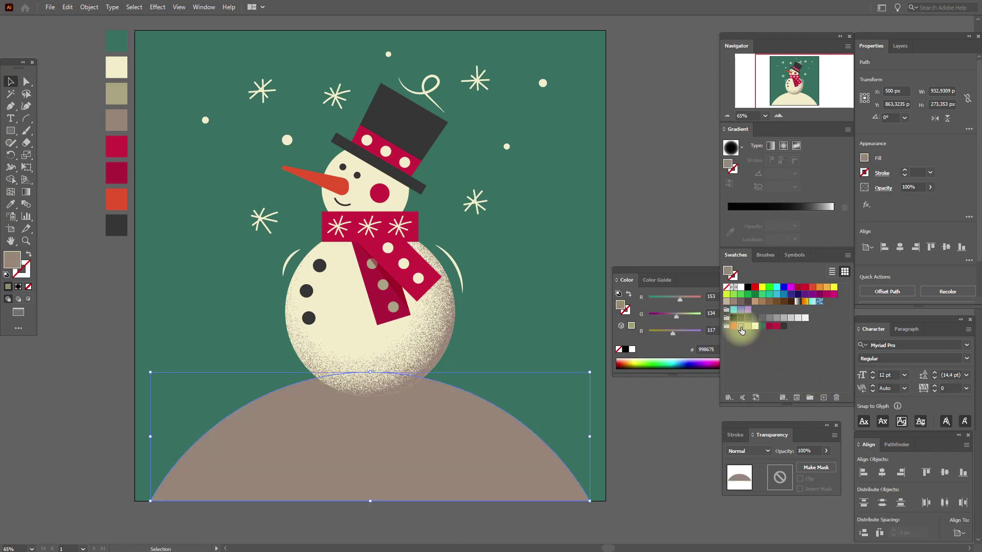
{"action": "left_click", "coordinate": [814, 467]}
{"action": "left_click", "coordinate": [813, 481]}
{"action": "key", "text": "ctrl+shift+a"}
Draw a rectangle of about 1033 × 469 px over the hill in the mask, filled with the black-to-white radial gradient
{"action": "left_click", "coordinate": [11, 131]}
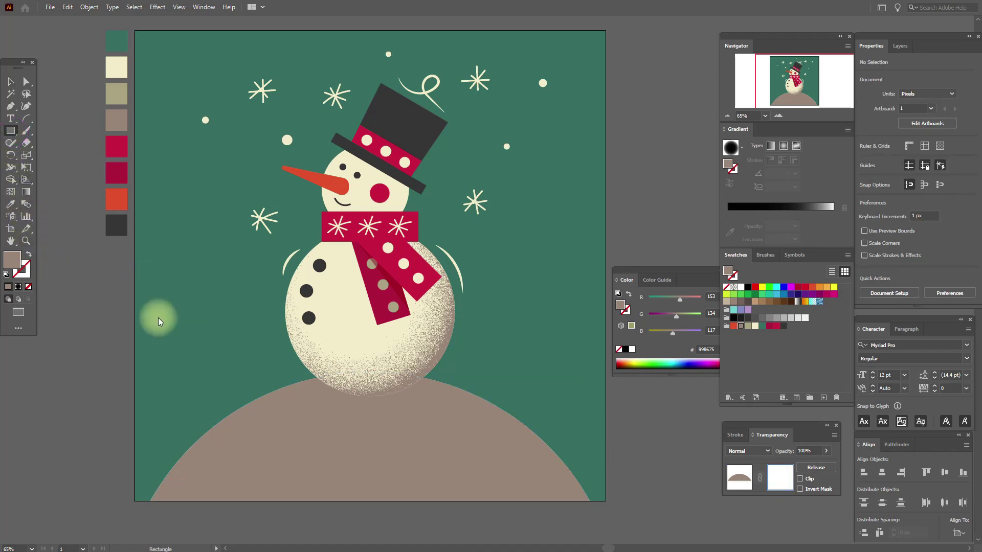
{"action": "left_click_drag", "start_coordinate": [116, 309], "coordinate": [602, 529]}
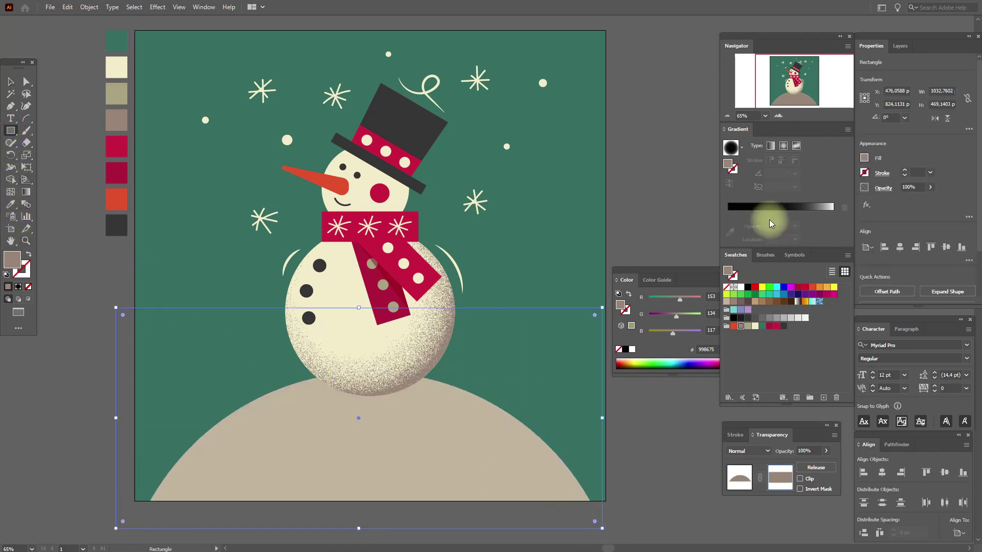
{"action": "left_click", "coordinate": [733, 149]}
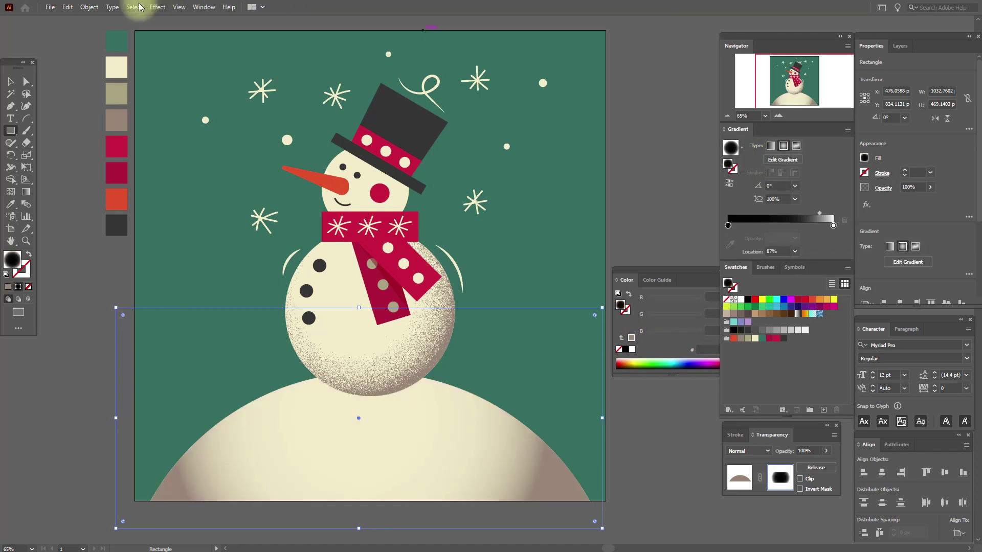
Apply the Grain texture effect to the hill's mask rectangle with intensity 52, contrast 10 and the Stippled grain type
{"action": "left_click", "coordinate": [156, 8]}
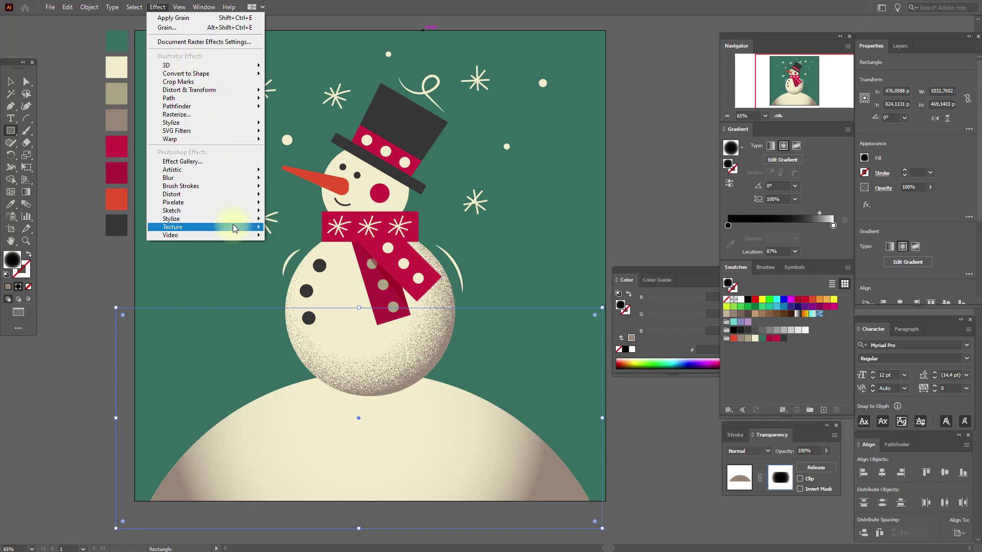
{"action": "mouse_move", "coordinate": [233, 225]}
{"action": "left_click", "coordinate": [299, 243]}
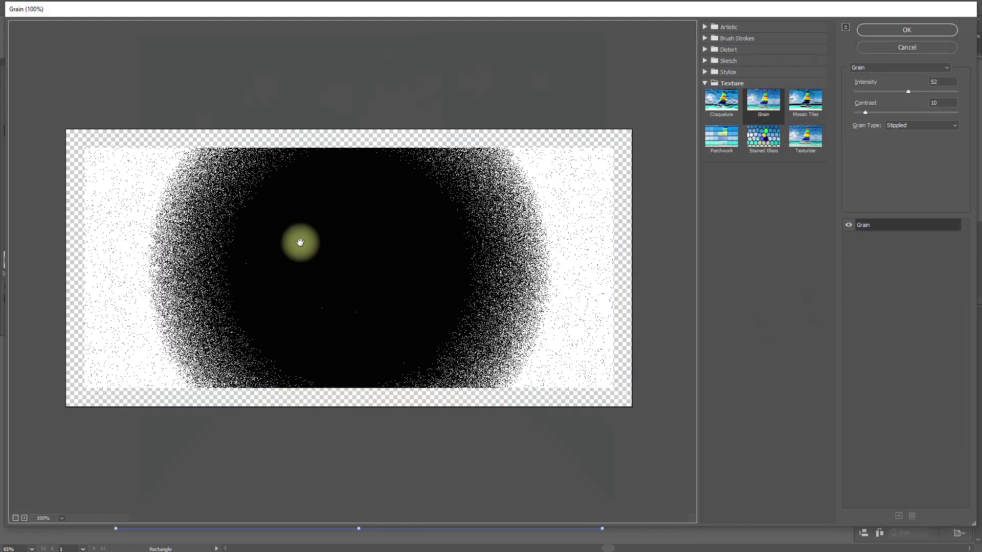
{"action": "left_click", "coordinate": [906, 29]}
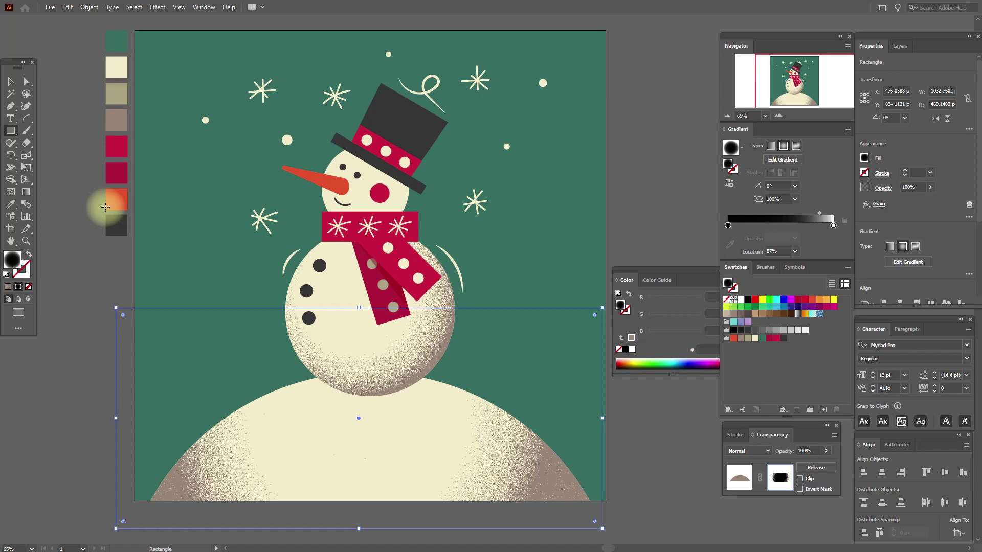
Shift the hill mask gradient's centre down to the base and left so the grain shades the hill's right side
{"action": "left_click", "coordinate": [25, 192]}
{"action": "mouse_move", "coordinate": [396, 415]}
{"action": "left_mouse_down"}
{"action": "mouse_move", "coordinate": [341, 439]}
{"action": "mouse_move", "coordinate": [399, 480]}
{"action": "left_mouse_up"}
{"action": "left_click_drag", "start_coordinate": [175, 481], "coordinate": [131, 480]}
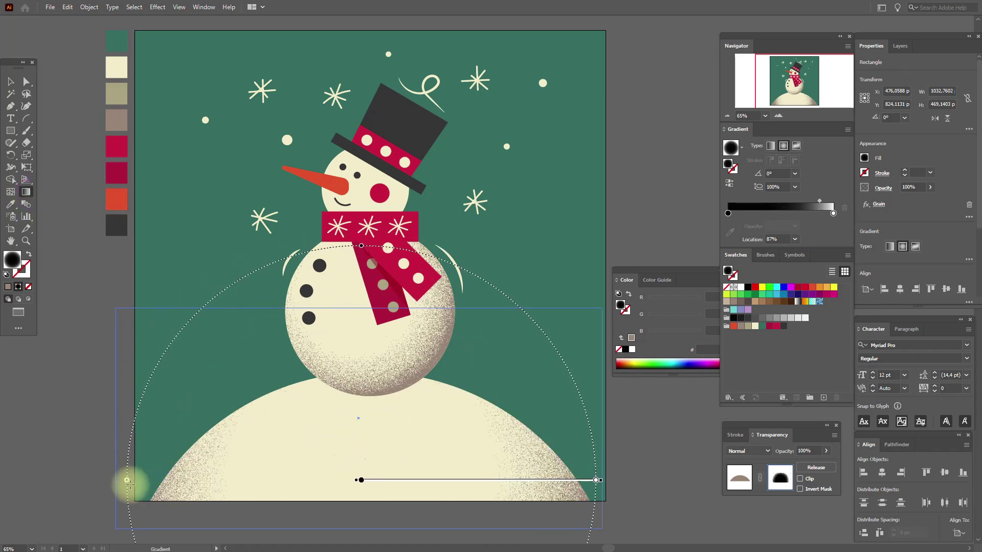
{"action": "left_click_drag", "start_coordinate": [401, 481], "coordinate": [344, 499]}
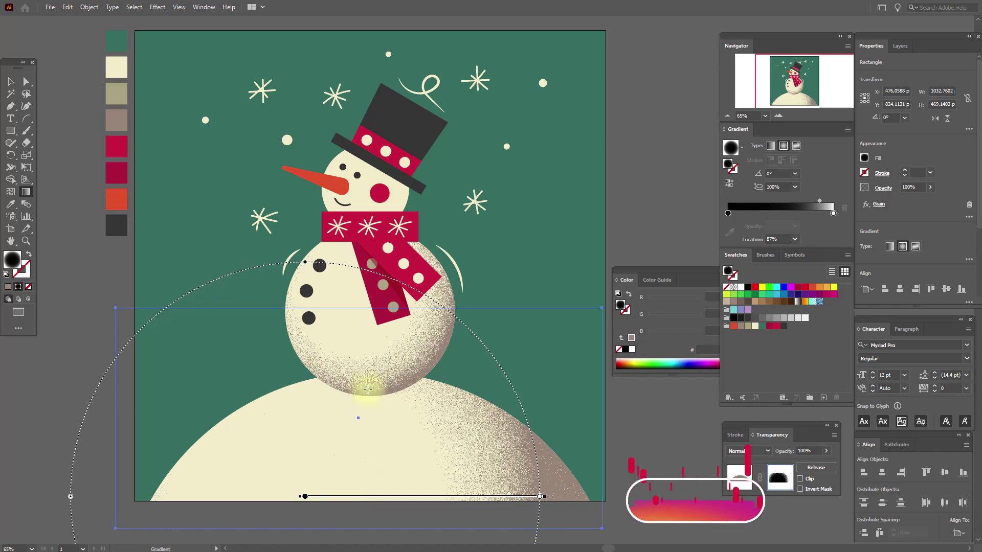
Reshape the hill mask gradient to about 86% aspect ratio and 80% midpoint, centre it below the hill's left half, and return to the artwork
{"action": "left_click_drag", "start_coordinate": [304, 263], "coordinate": [304, 293]}
{"action": "left_click_drag", "start_coordinate": [421, 496], "coordinate": [451, 493]}
{"action": "left_click_drag", "start_coordinate": [538, 493], "coordinate": [481, 484]}
{"action": "mouse_move", "coordinate": [75, 484]}
{"action": "left_mouse_down"}
{"action": "mouse_move", "coordinate": [99, 464]}
{"action": "mouse_move", "coordinate": [75, 465]}
{"action": "left_mouse_up"}
{"action": "left_click_drag", "start_coordinate": [560, 467], "coordinate": [527, 464]}
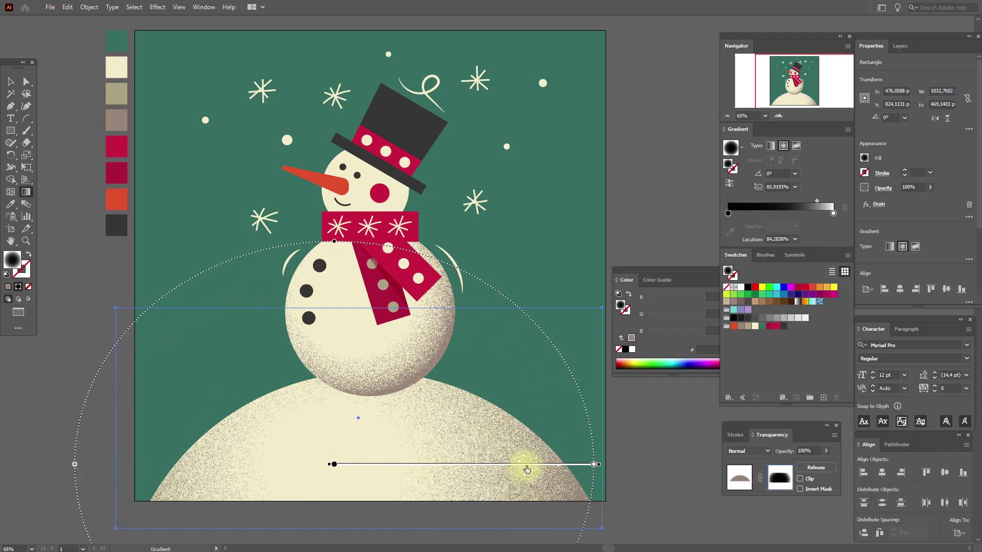
{"action": "left_click_drag", "start_coordinate": [434, 465], "coordinate": [463, 469]}
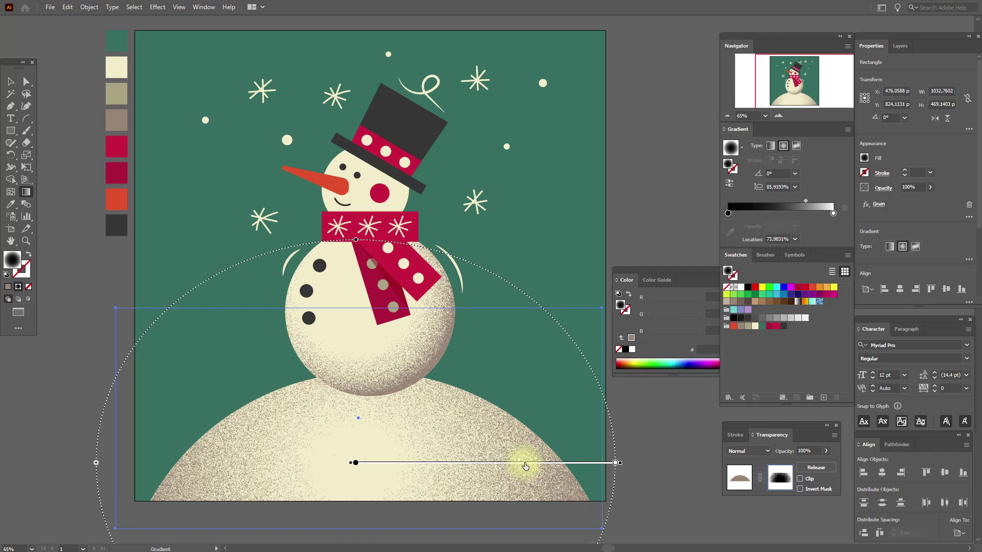
{"action": "left_click_drag", "start_coordinate": [548, 460], "coordinate": [566, 467]}
{"action": "left_click_drag", "start_coordinate": [471, 467], "coordinate": [436, 514]}
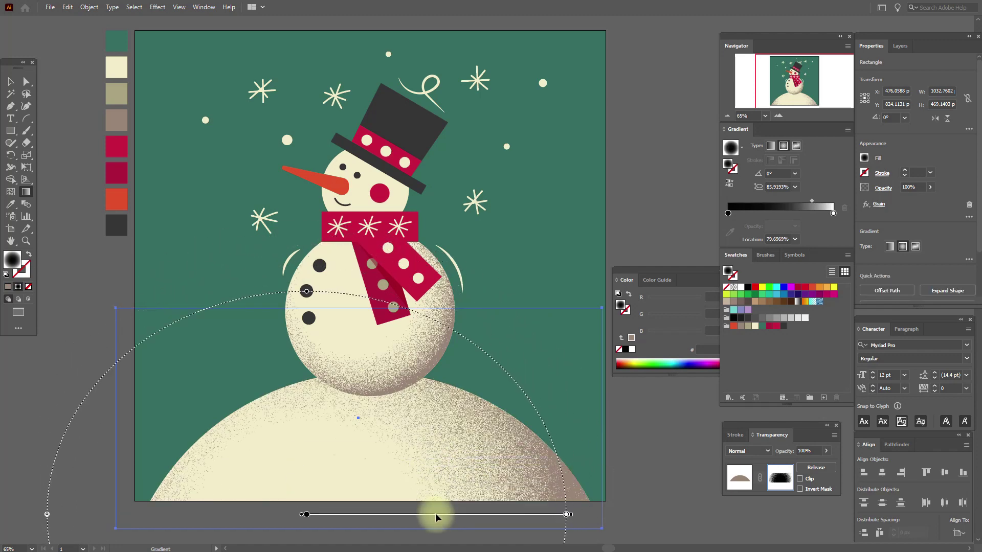
{"action": "key", "text": "ctrl+shift+a"}
{"action": "key", "text": "v"}
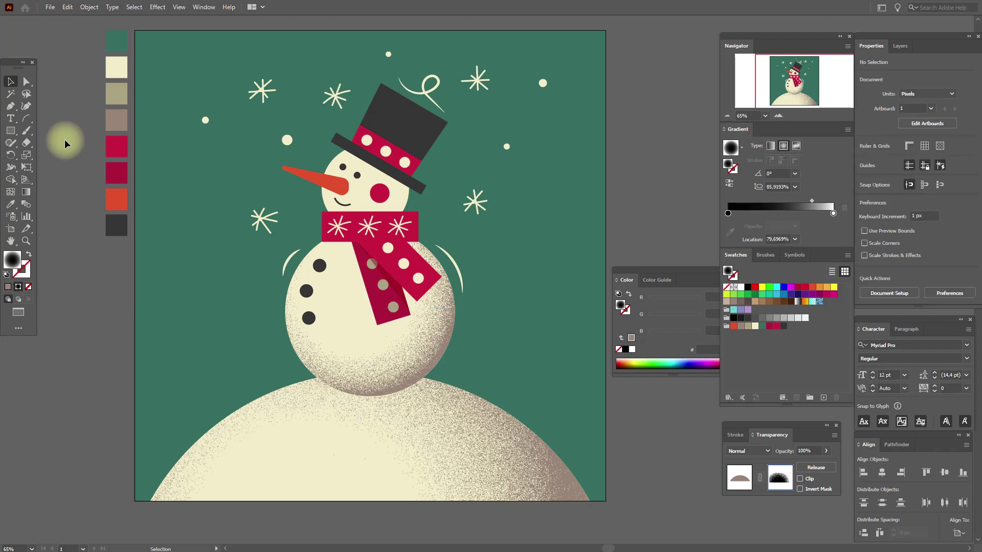
{"action": "left_click", "coordinate": [740, 481]}
Bring the hill and its grain-shaded copy to the front so they overlap the bottom of the snowman's body
{"action": "right_click", "coordinate": [452, 443]}
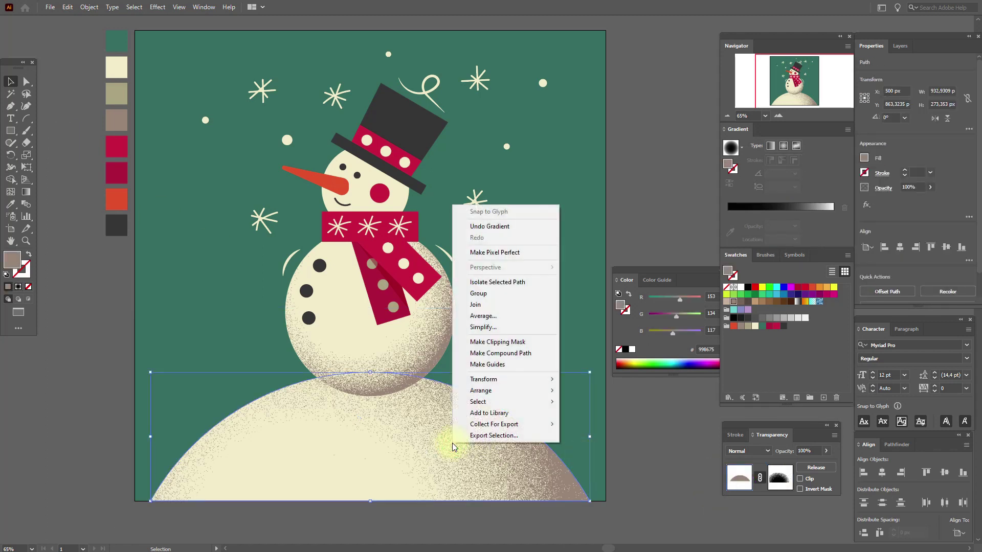
{"action": "left_click", "coordinate": [644, 426]}
{"action": "left_click", "coordinate": [645, 426]}
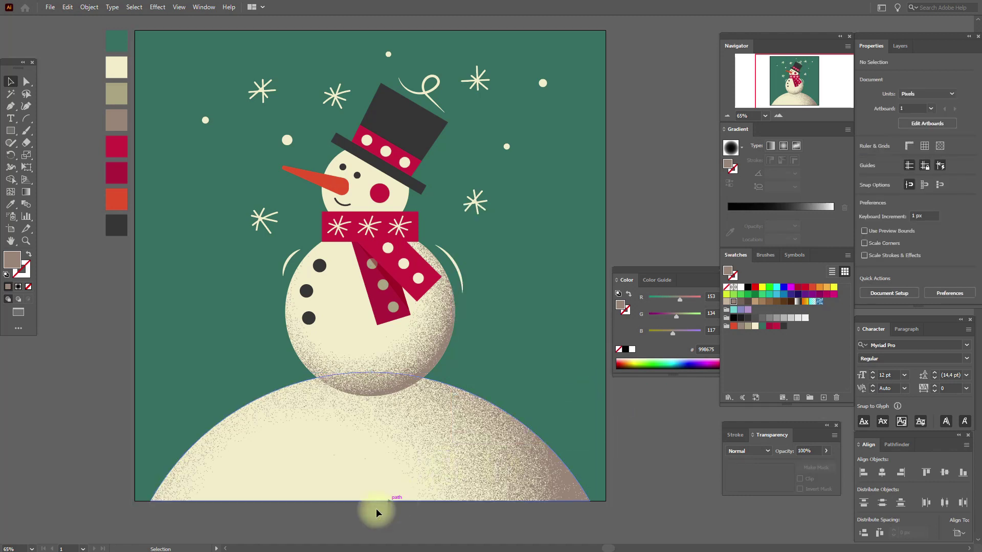
{"action": "left_click", "coordinate": [416, 481]}
{"action": "left_click", "coordinate": [570, 442]}
{"action": "right_click", "coordinate": [502, 450]}
{"action": "mouse_move", "coordinate": [562, 397]}
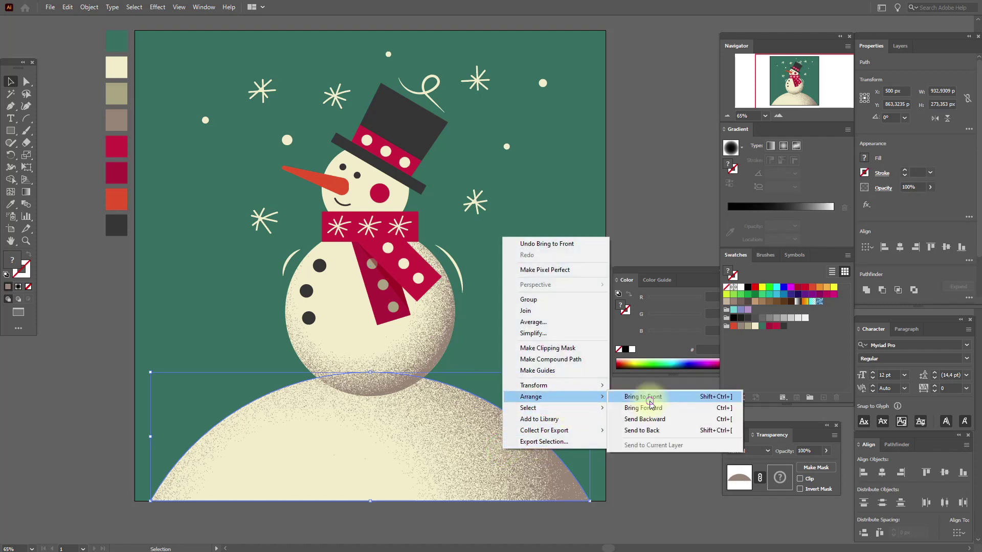
{"action": "left_click", "coordinate": [653, 400]}
{"action": "left_click", "coordinate": [646, 406]}
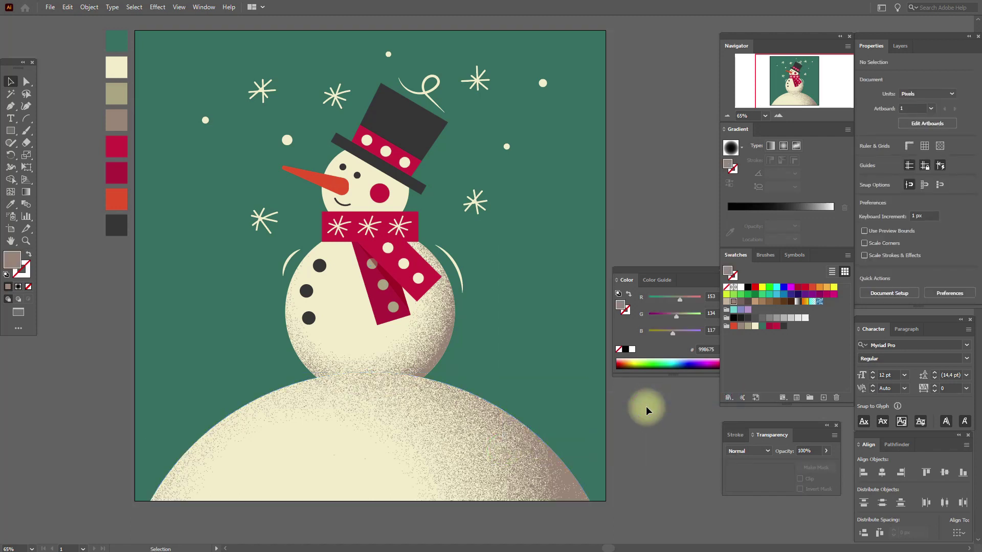
Copy the head circle in front of itself, fill the copy with brown 998675, and give it an opacity mask with clipping off
{"action": "left_click", "coordinate": [393, 198]}
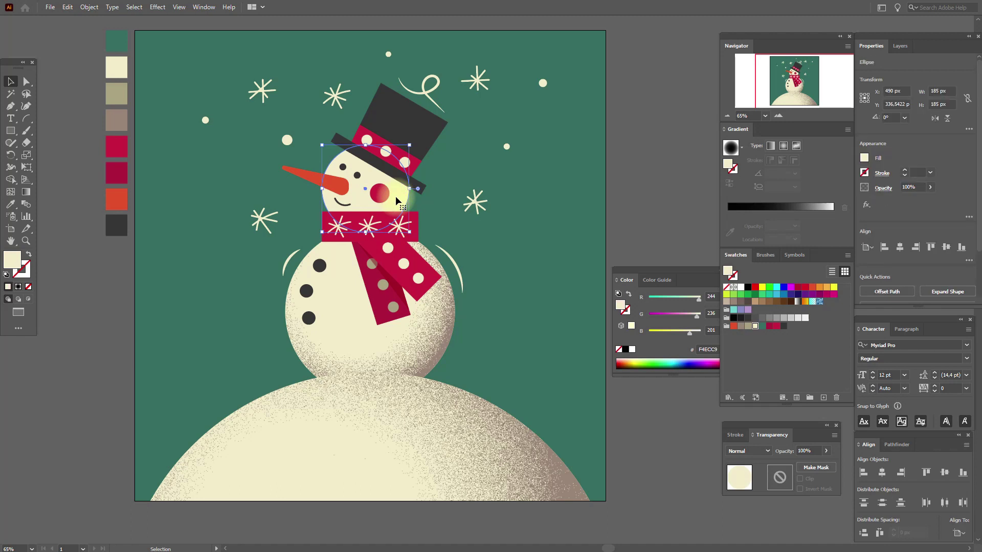
{"action": "key", "text": "ctrl+c"}
{"action": "key", "text": "ctrl+f"}
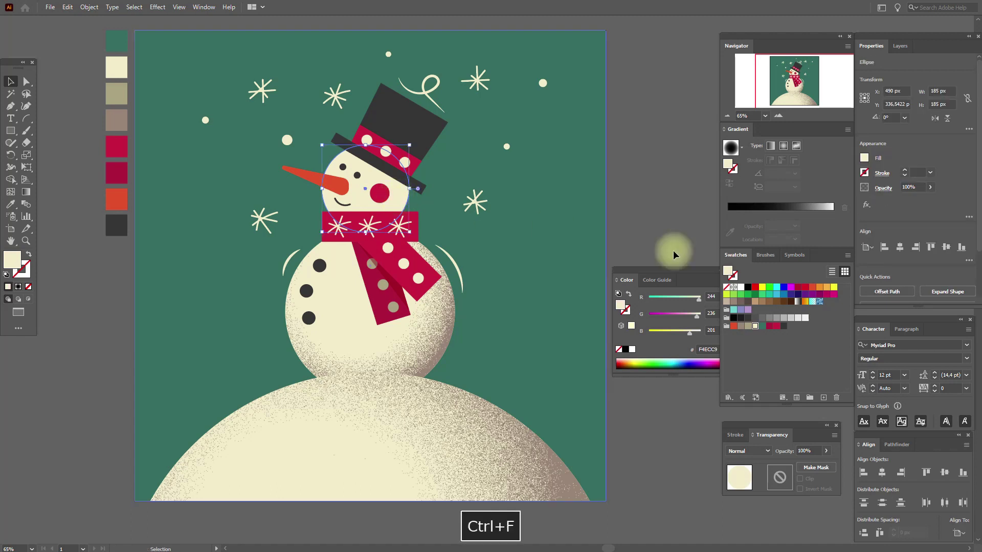
{"action": "left_click", "coordinate": [743, 329]}
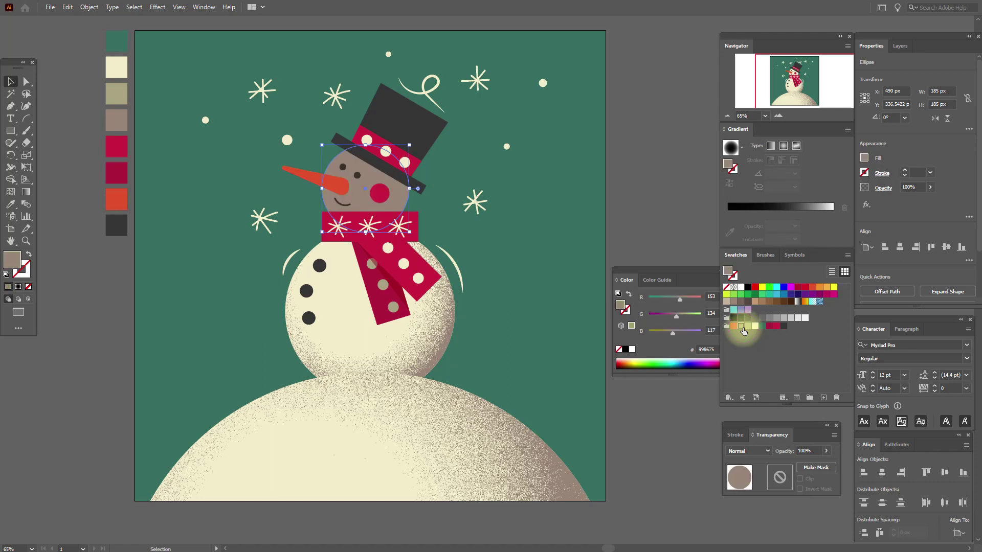
{"action": "left_click", "coordinate": [817, 467]}
{"action": "left_click", "coordinate": [810, 481]}
{"action": "left_click", "coordinate": [139, 165]}
Draw a rectangle of about 276 × 197 px over the head in the mask, filled with the black-to-white radial gradient
{"action": "left_click", "coordinate": [11, 119]}
{"action": "left_click", "coordinate": [10, 131]}
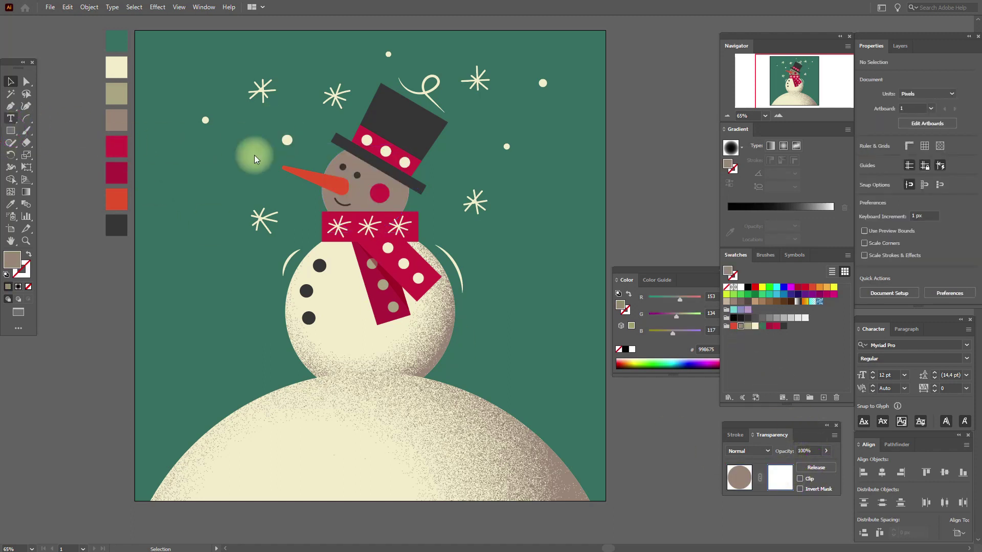
{"action": "left_click_drag", "start_coordinate": [295, 135], "coordinate": [425, 225]}
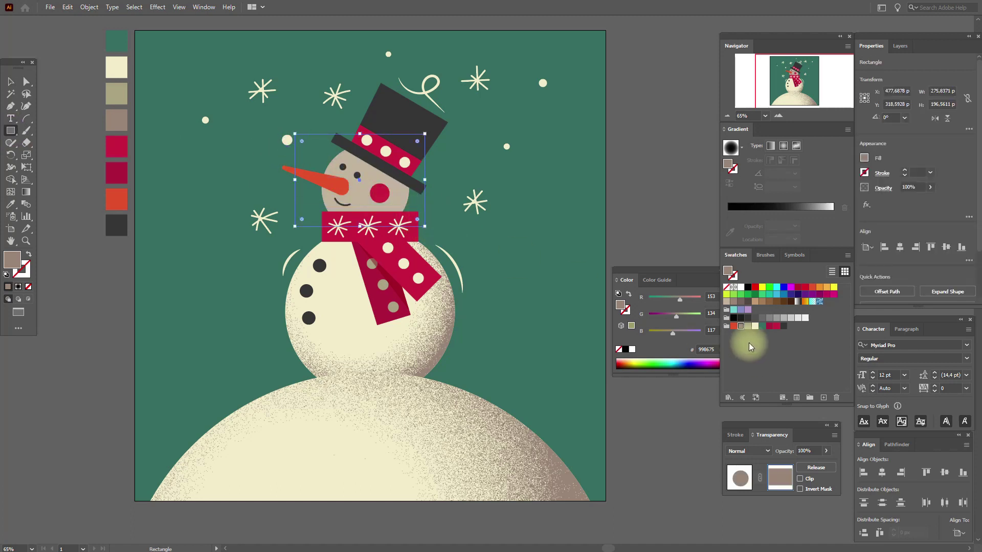
{"action": "left_click", "coordinate": [731, 148]}
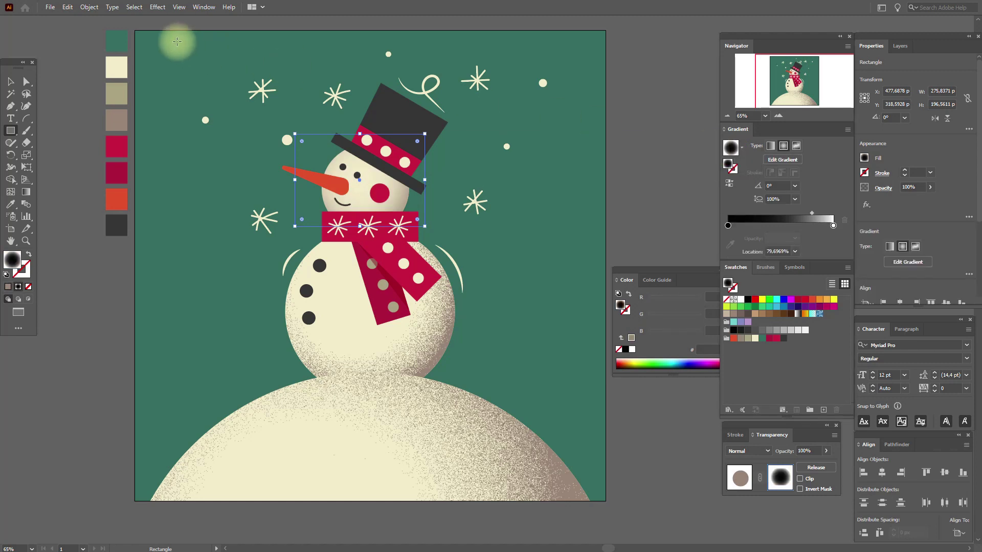
Apply the Grain texture effect to the head's mask rectangle with intensity 52, contrast 10 and the Stippled grain type
{"action": "left_click", "coordinate": [158, 8]}
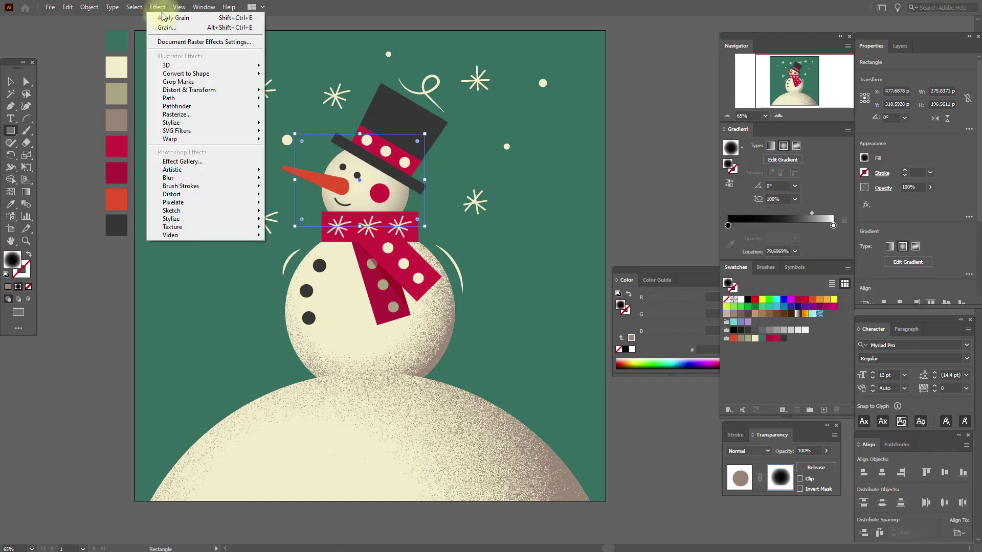
{"action": "mouse_move", "coordinate": [241, 227]}
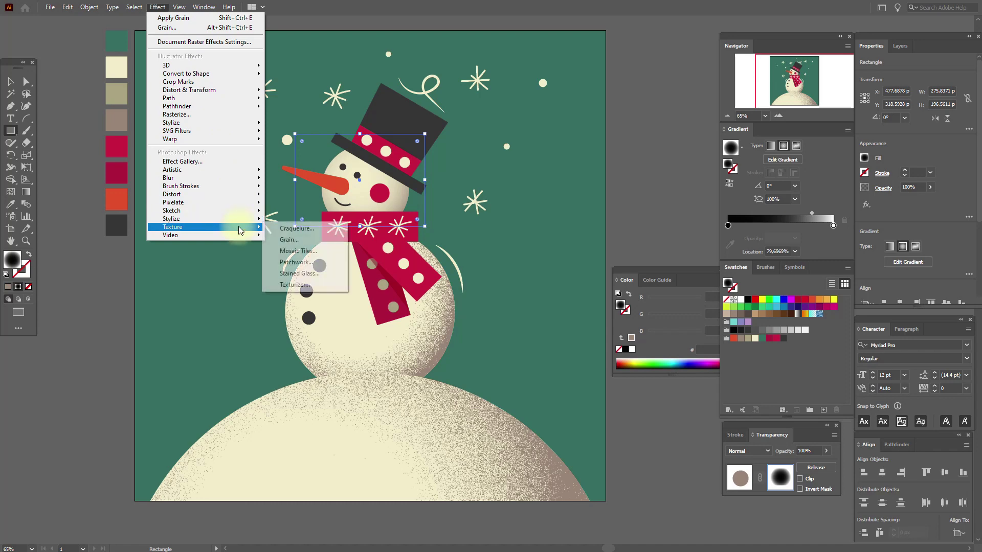
{"action": "left_click", "coordinate": [319, 240]}
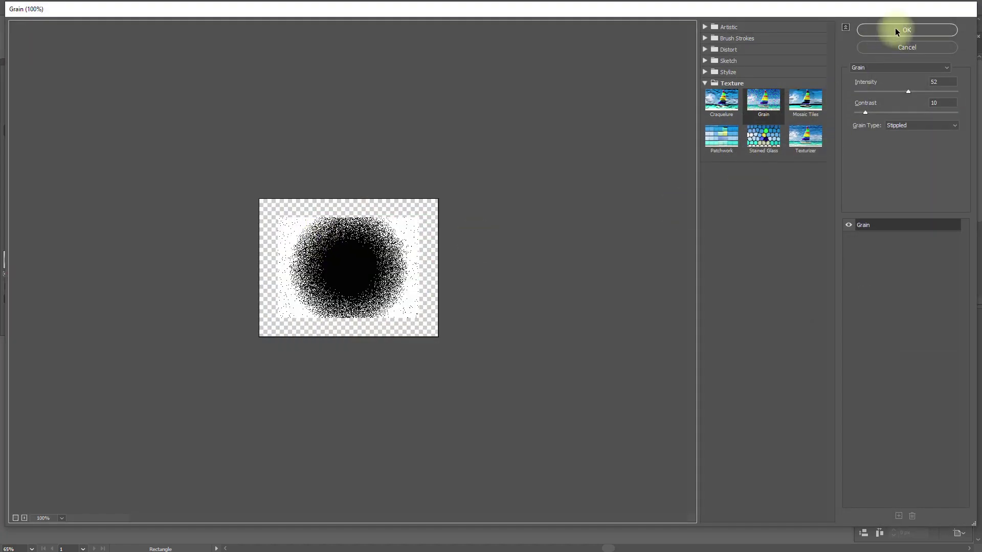
{"action": "left_click", "coordinate": [895, 30]}
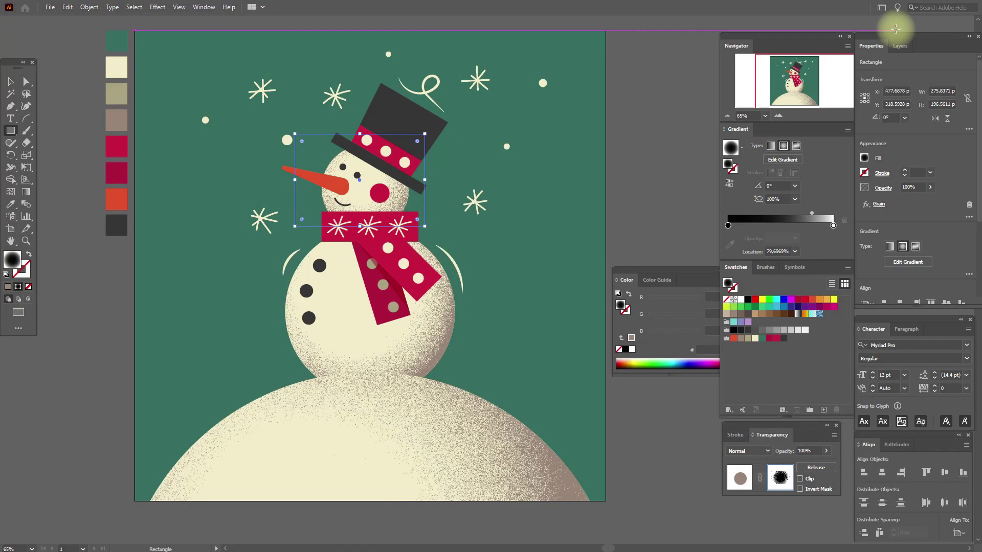
Shift the head mask gradient's centre left and slightly down to shade the head's right side, and deselect the rectangle
{"action": "left_click", "coordinate": [26, 191]}
{"action": "mouse_move", "coordinate": [358, 181]}
{"action": "left_mouse_down"}
{"action": "mouse_move", "coordinate": [393, 174]}
{"action": "mouse_move", "coordinate": [348, 191]}
{"action": "mouse_move", "coordinate": [293, 188]}
{"action": "mouse_move", "coordinate": [385, 185]}
{"action": "left_mouse_up"}
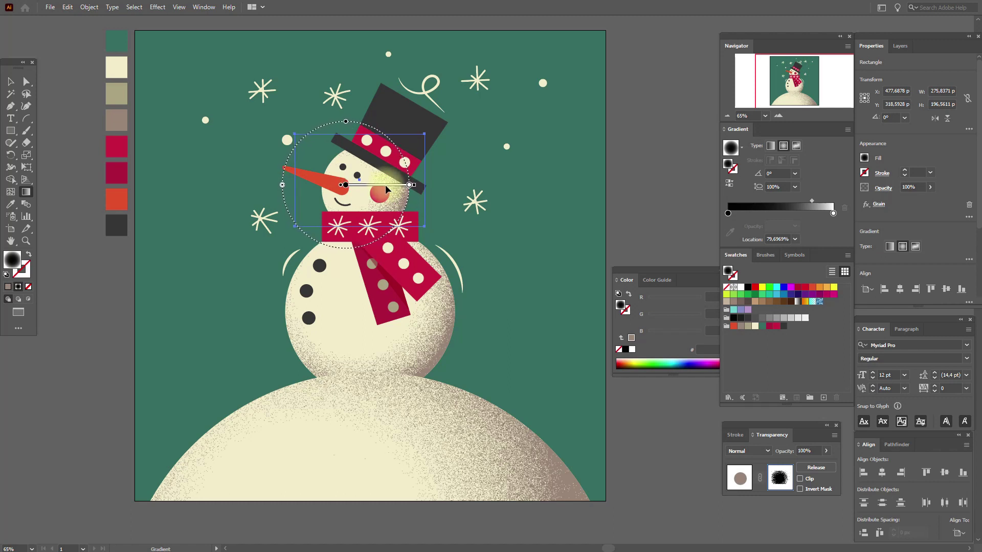
{"action": "left_click", "coordinate": [11, 81]}
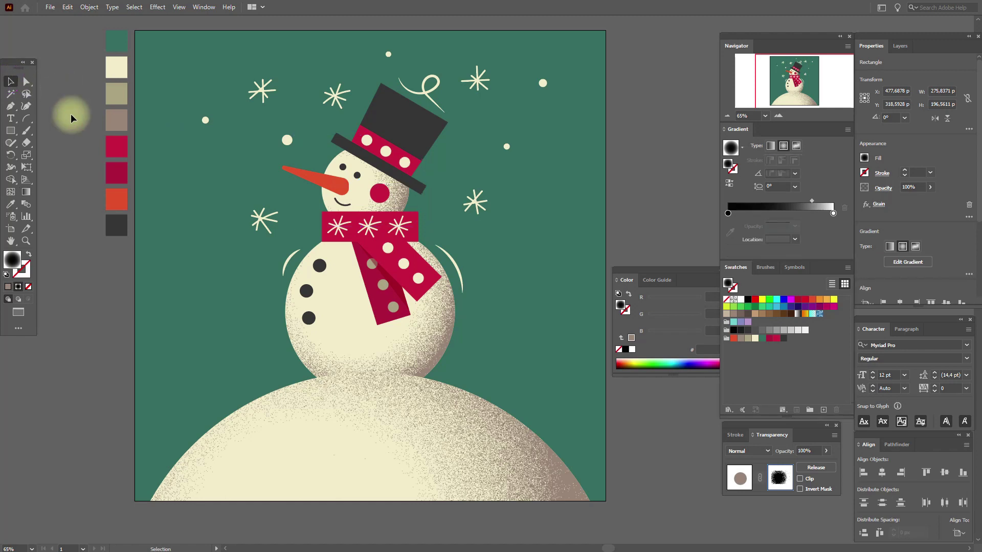
{"action": "left_click", "coordinate": [153, 233]}
Move the Color panel away from the artwork to sit with the other floating panels
{"action": "left_click", "coordinate": [10, 241]}
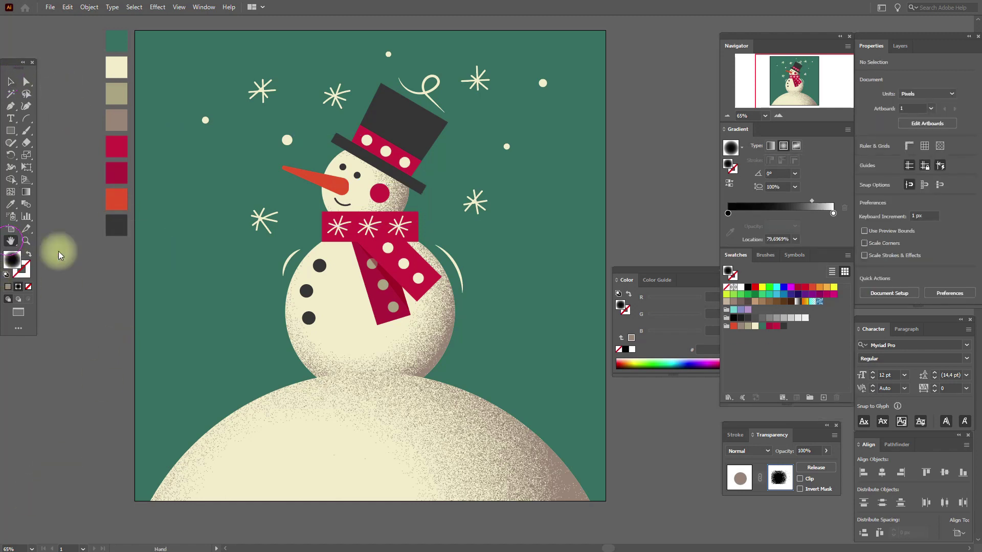
{"action": "left_click_drag", "start_coordinate": [425, 294], "coordinate": [427, 303]}
{"action": "left_click_drag", "start_coordinate": [665, 278], "coordinate": [784, 341]}
{"action": "left_click_drag", "start_coordinate": [536, 327], "coordinate": [558, 325]}
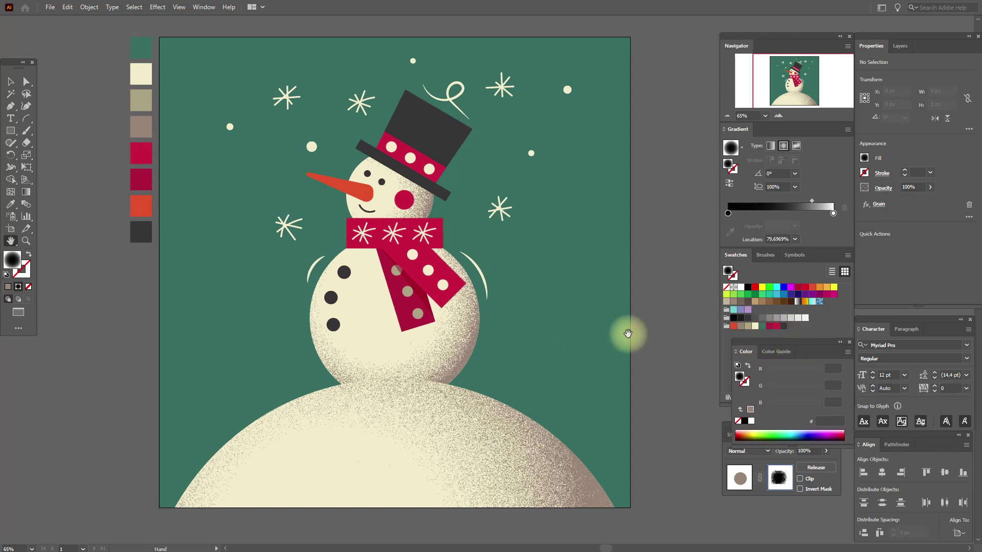